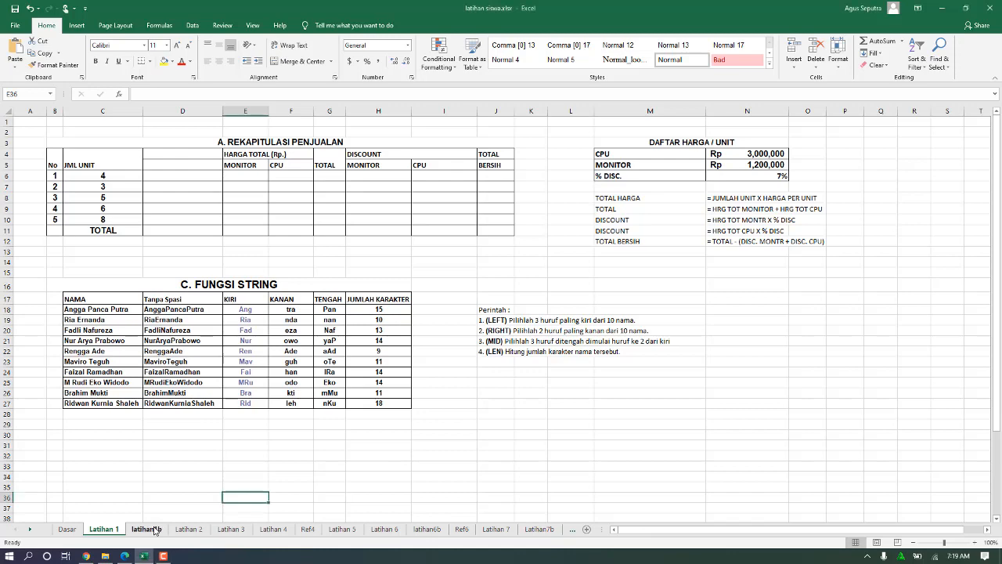
Step: Open the latihan1b sheet and select cell G5, the first entry in the TUNJANGAN column
{"action": "left_click", "coordinate": [155, 530]}
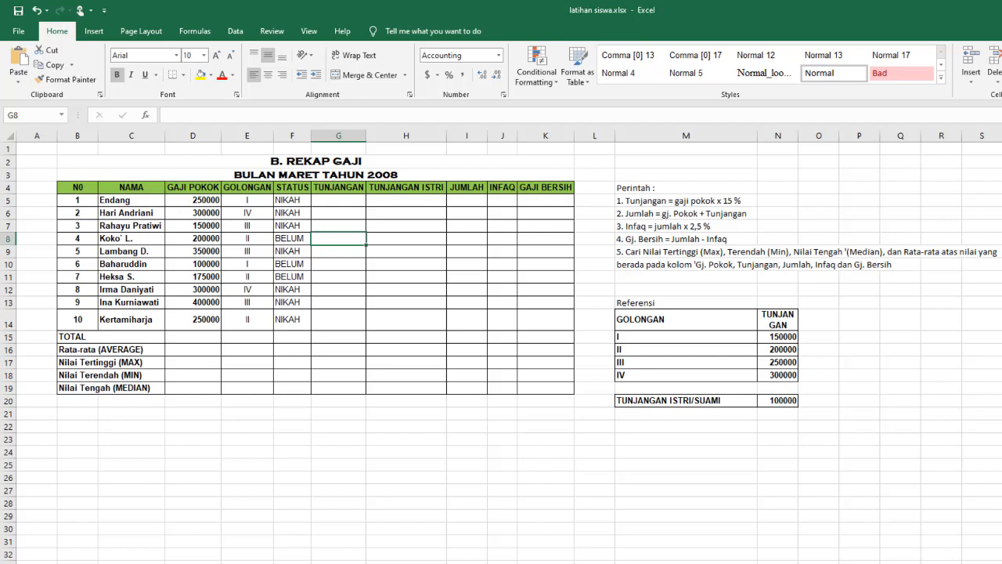
{"action": "left_click", "coordinate": [330, 202]}
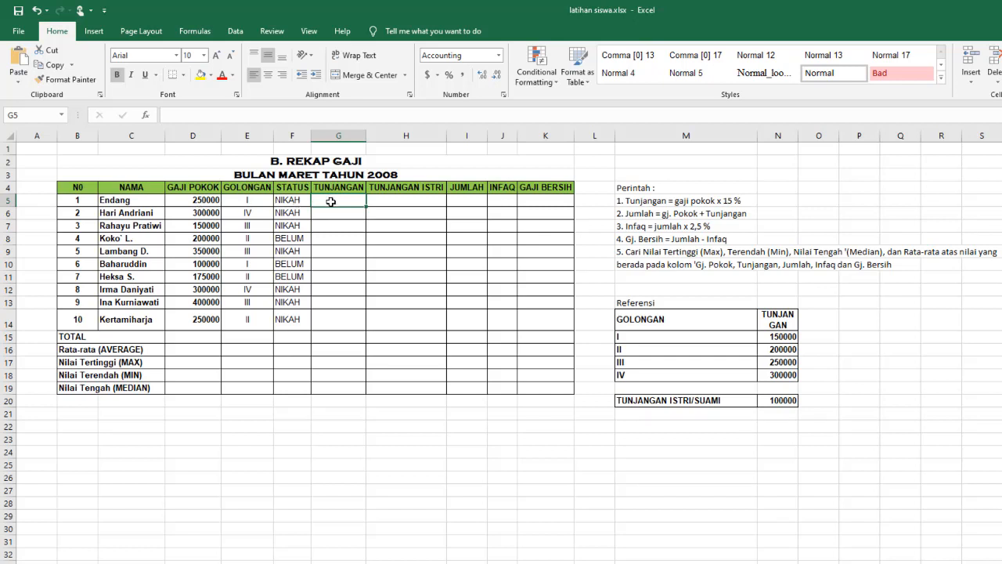
{"action": "left_click", "coordinate": [246, 136]}
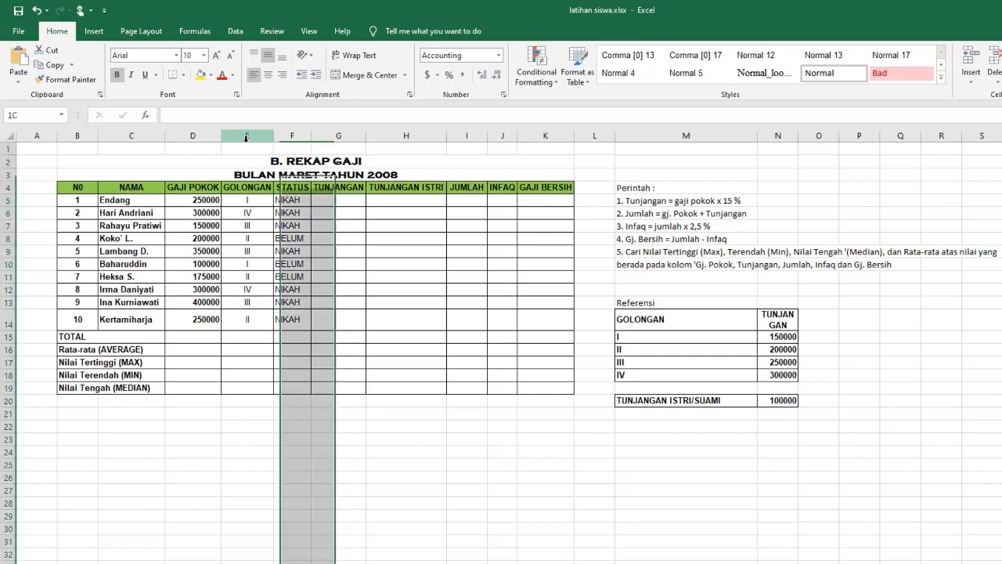
{"action": "left_click", "coordinate": [250, 202]}
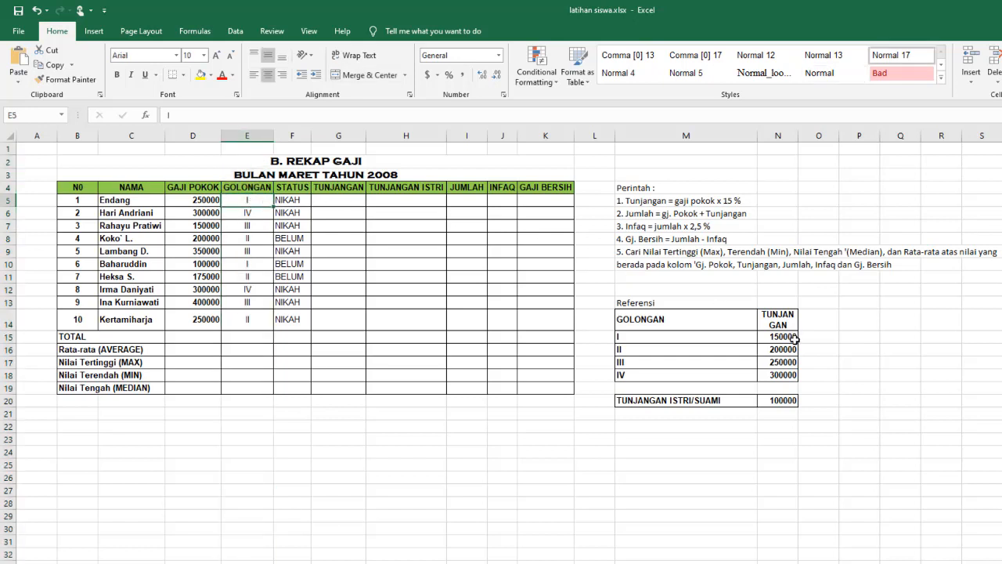
{"action": "left_click", "coordinate": [352, 204]}
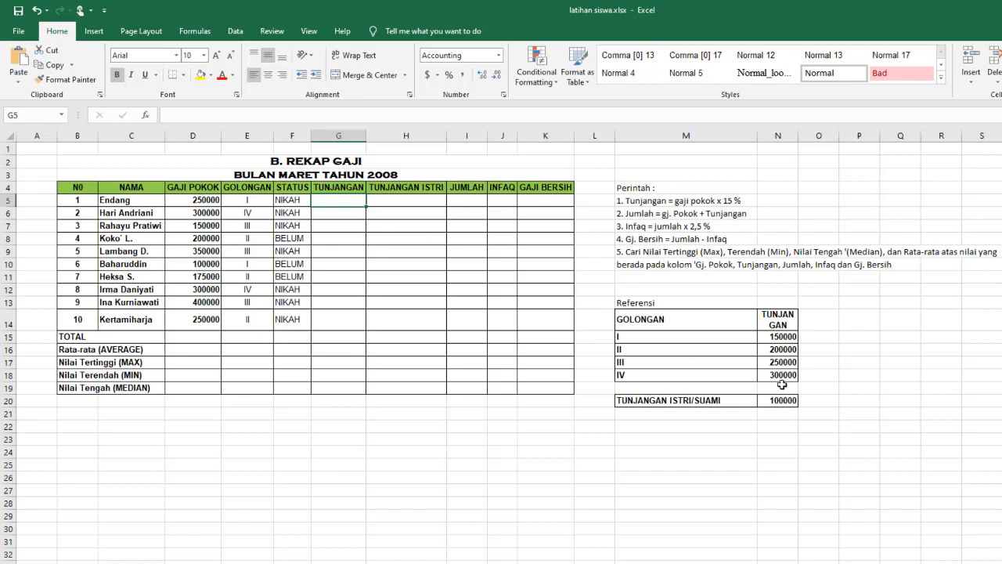
Step: Enter the TUNJANGAN amounts 300000 in G6 for golongan IV and 200000 in G8 for golongan II
{"action": "left_click", "coordinate": [357, 216]}
{"action": "type", "text": "300000"}
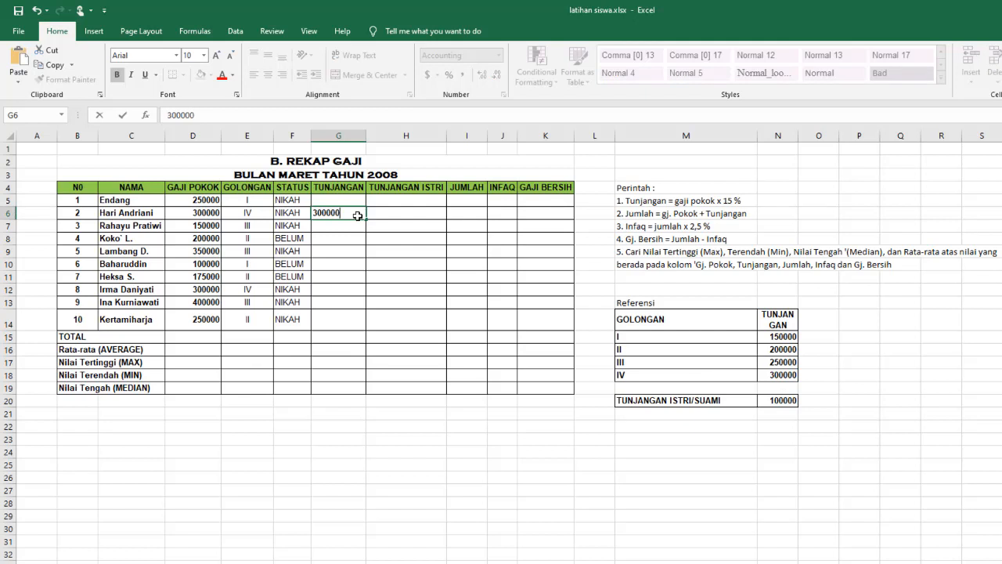
{"action": "left_click", "coordinate": [338, 240]}
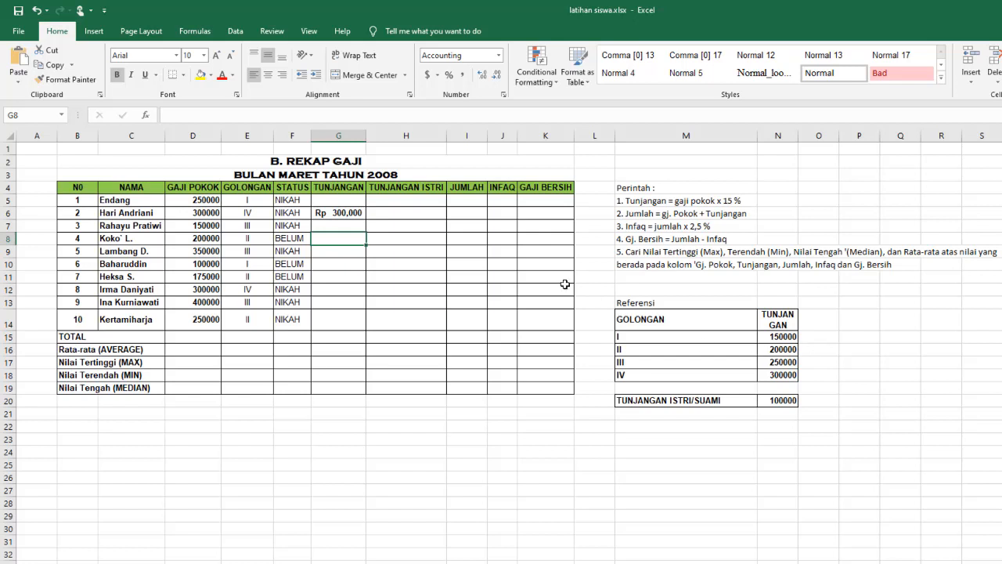
{"action": "type", "text": "200000"}
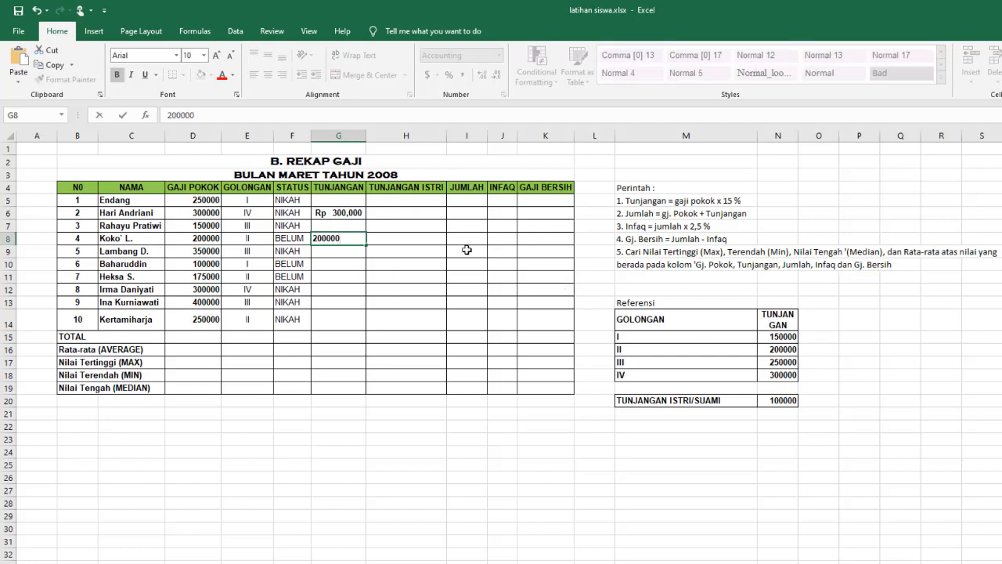
Step: Fill in TUNJANGAN ISTRI with 0 in H8 for status BELUM and 100000 in H6 for status NIKAH
{"action": "left_click", "coordinate": [408, 238]}
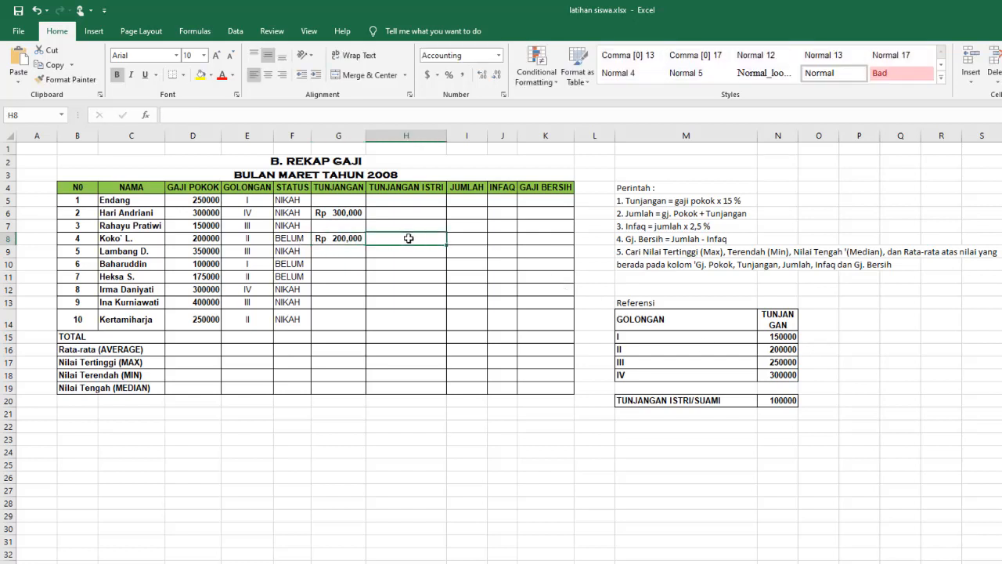
{"action": "type", "text": "0"}
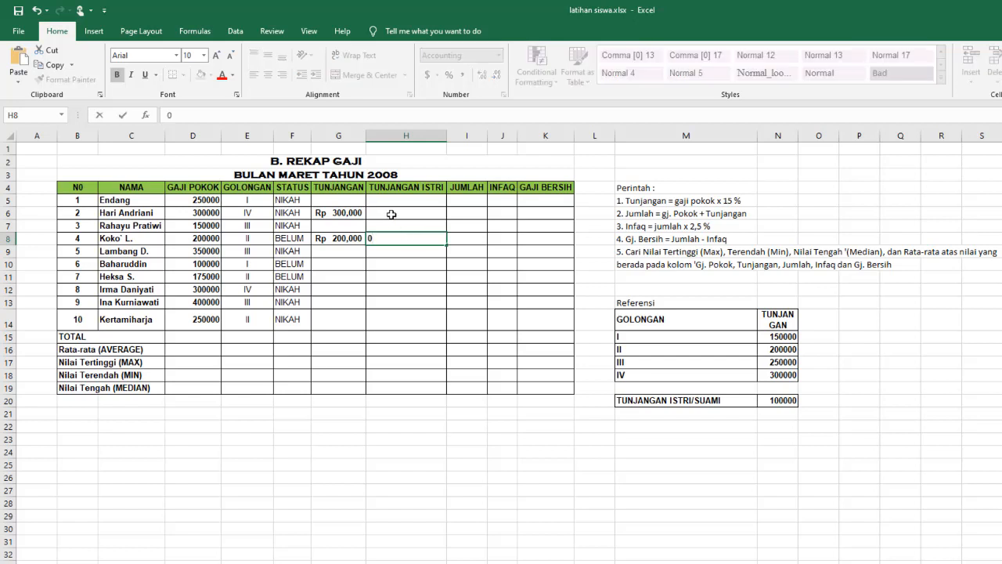
{"action": "left_click", "coordinate": [392, 213]}
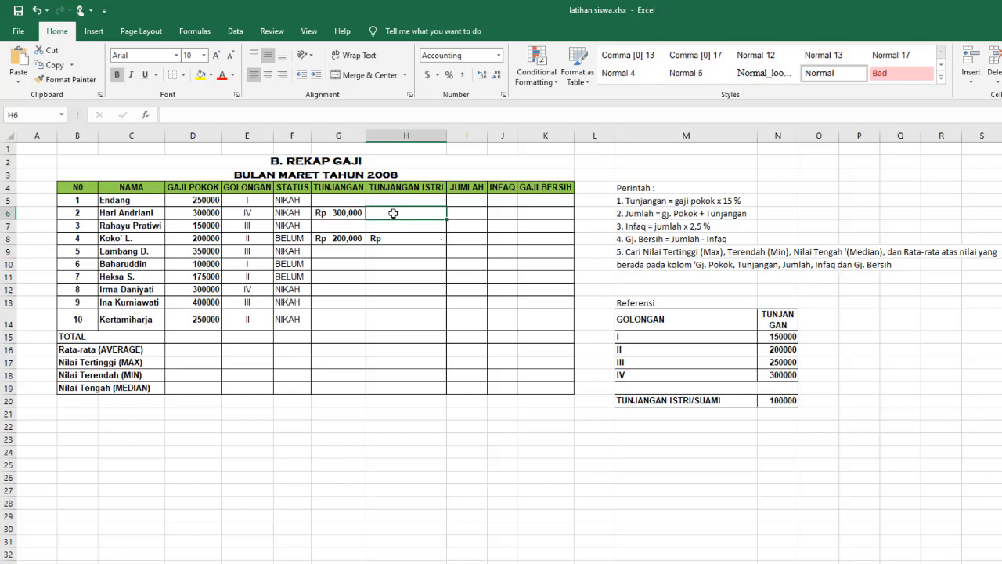
{"action": "type", "text": "100000"}
{"action": "key", "text": "Tab"}
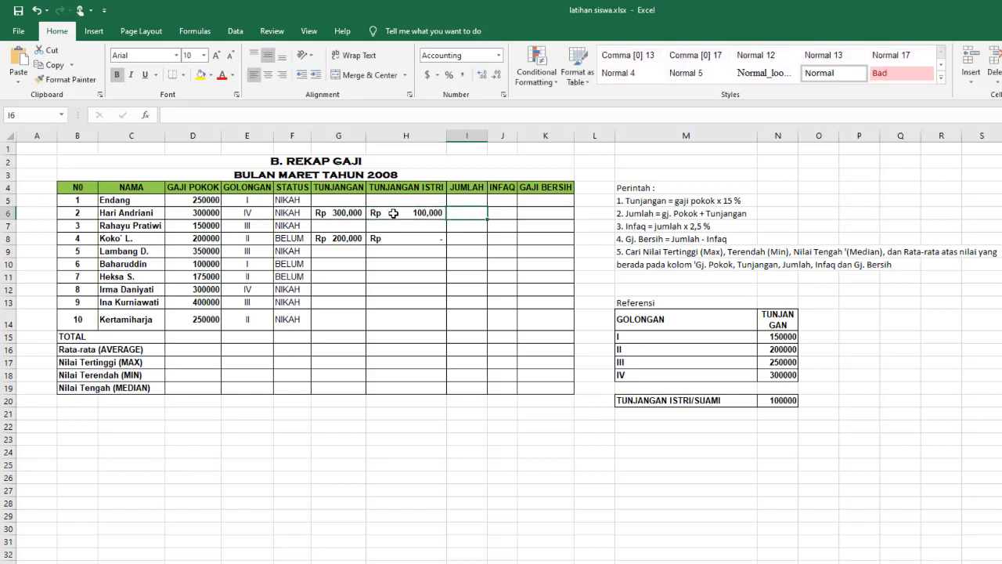
Step: Apply the General number format to the salary calculation range G5:K14
{"action": "left_click_drag", "start_coordinate": [345, 206], "coordinate": [556, 321]}
{"action": "left_click", "coordinate": [498, 55]}
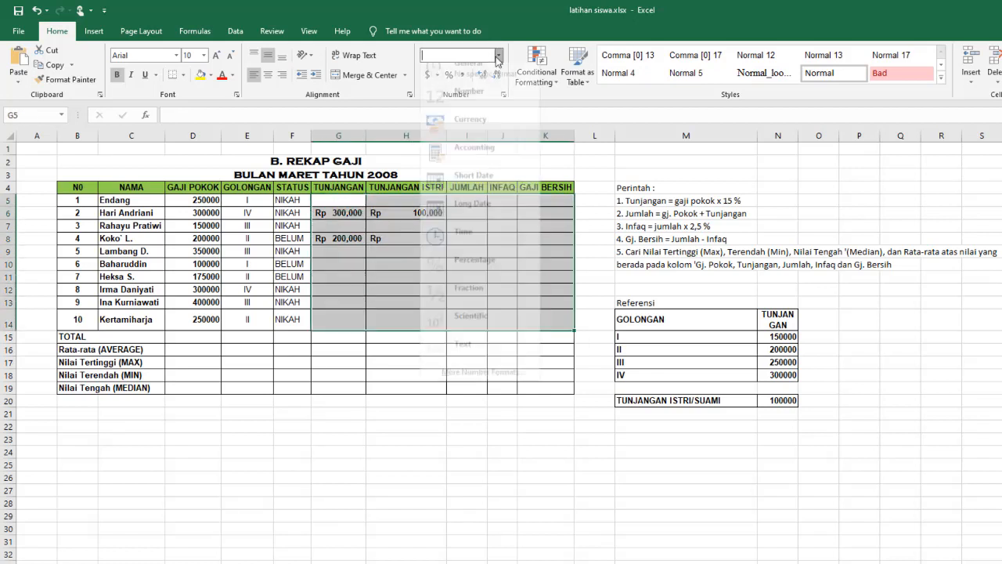
{"action": "left_click", "coordinate": [469, 73]}
{"action": "left_click", "coordinate": [401, 270]}
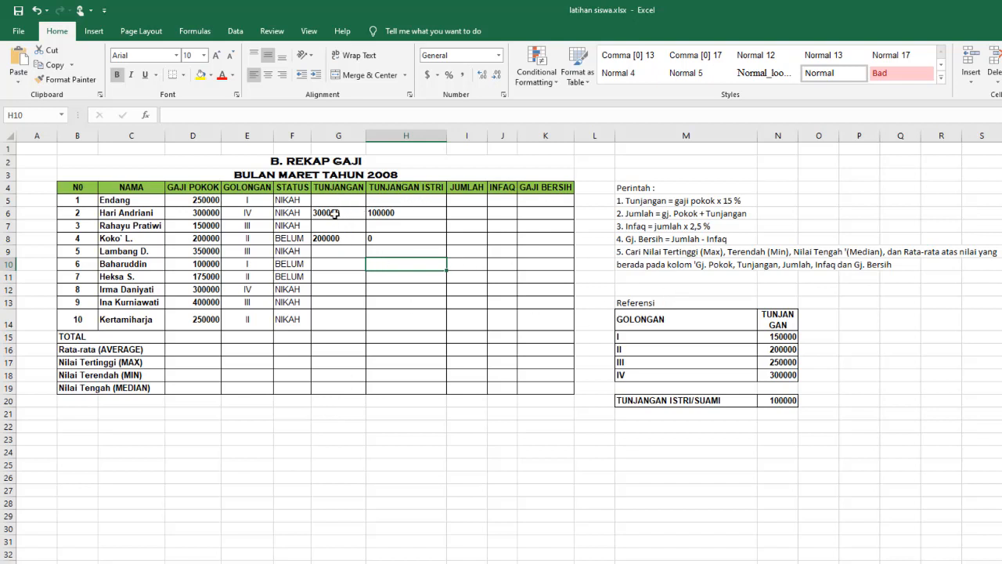
{"action": "left_click_drag", "start_coordinate": [634, 305], "coordinate": [778, 379]}
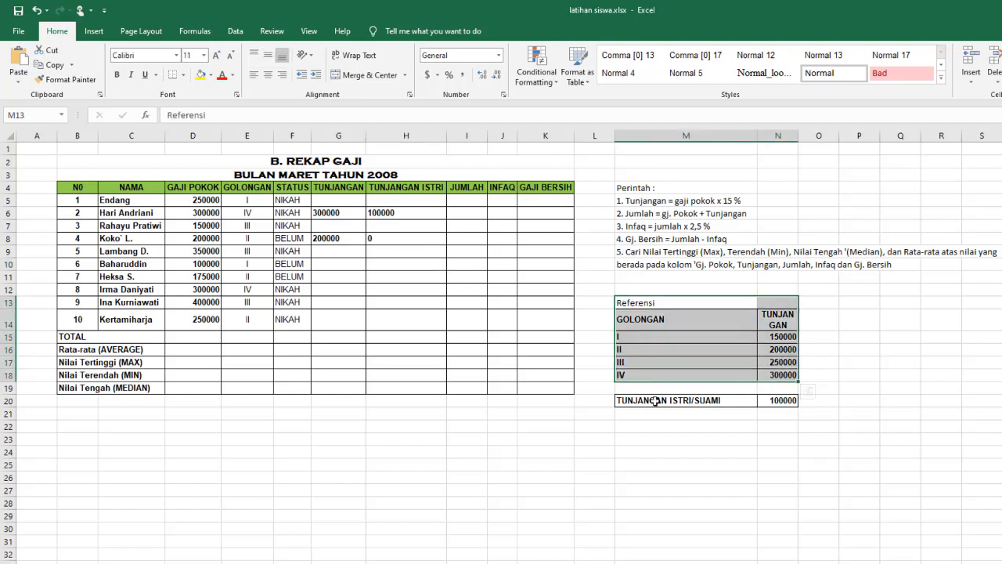
{"action": "left_click_drag", "start_coordinate": [636, 401], "coordinate": [767, 397]}
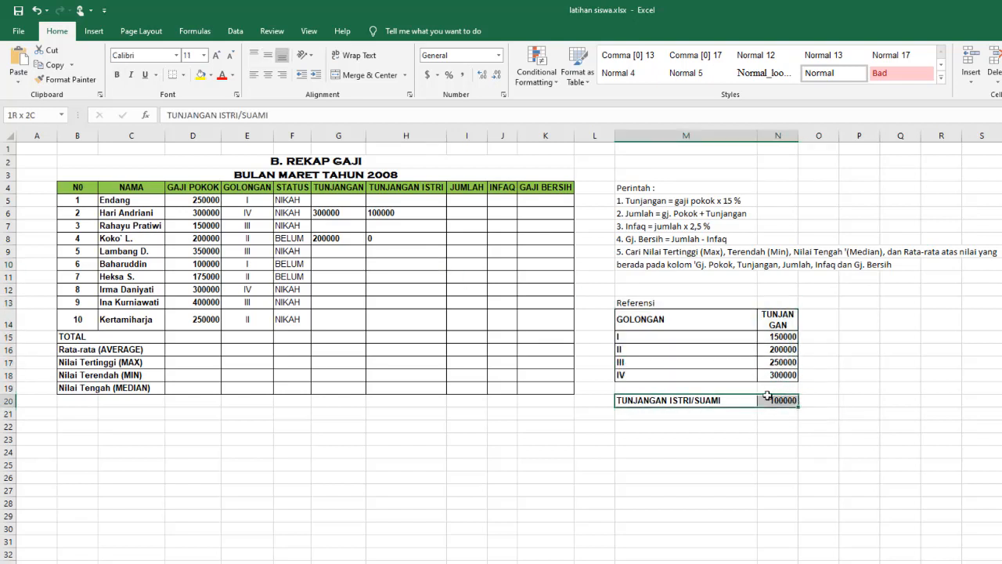
{"action": "left_click", "coordinate": [751, 423]}
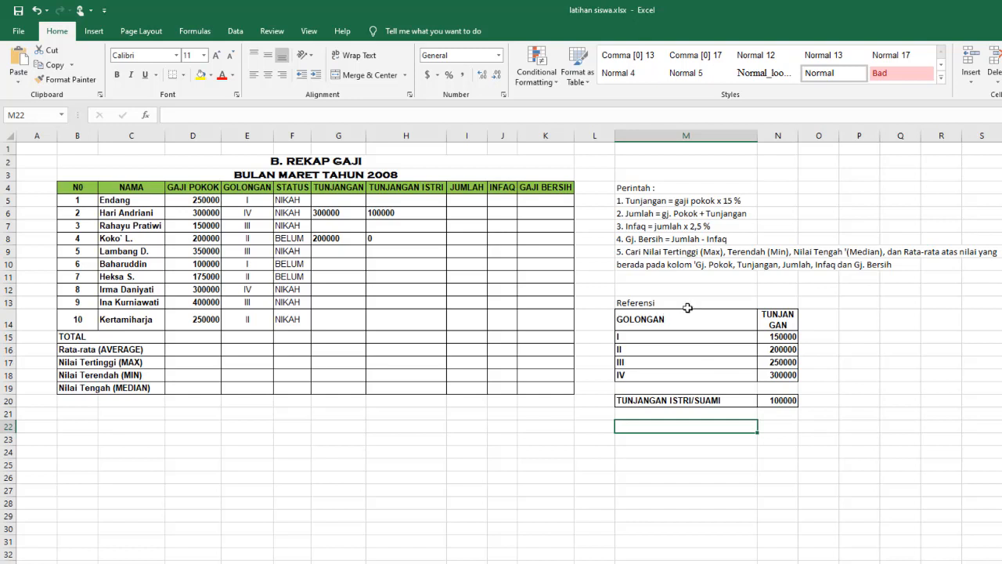
{"action": "left_click_drag", "start_coordinate": [647, 304], "coordinate": [787, 401]}
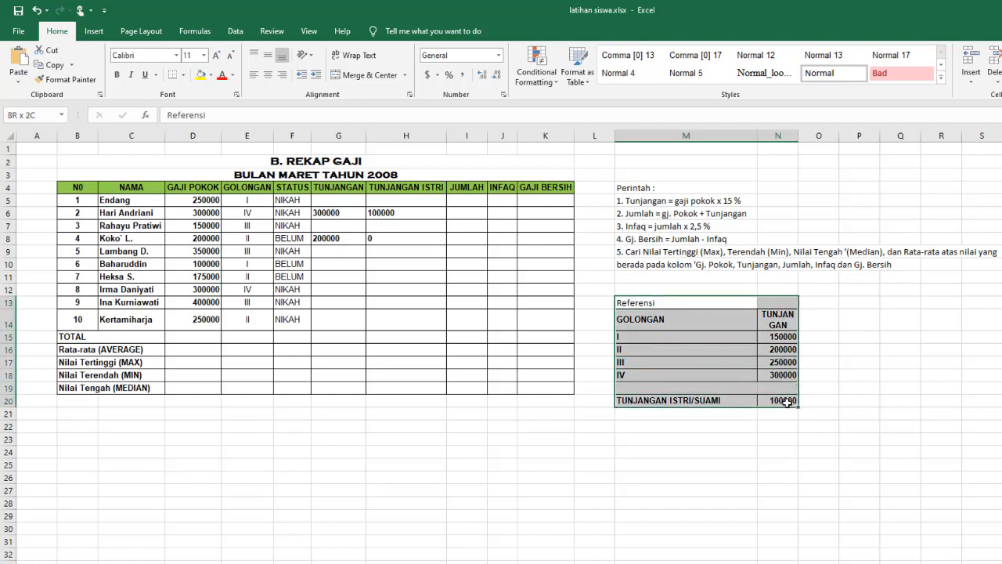
{"action": "key", "text": "Down"}
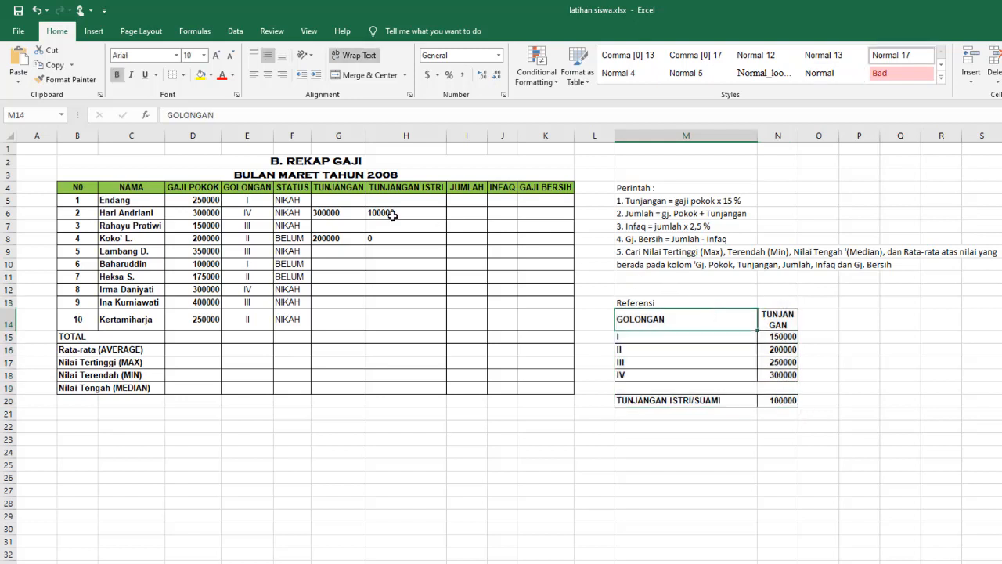
Step: Begin a formula in the first TUNJANGAN cell, G5
{"action": "left_click", "coordinate": [331, 202]}
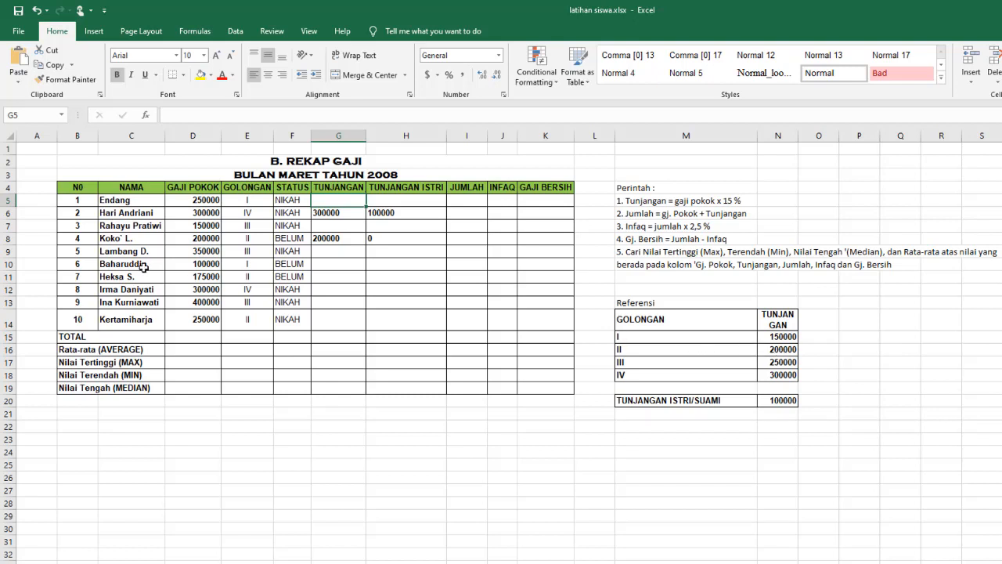
{"action": "type", "text": "="}
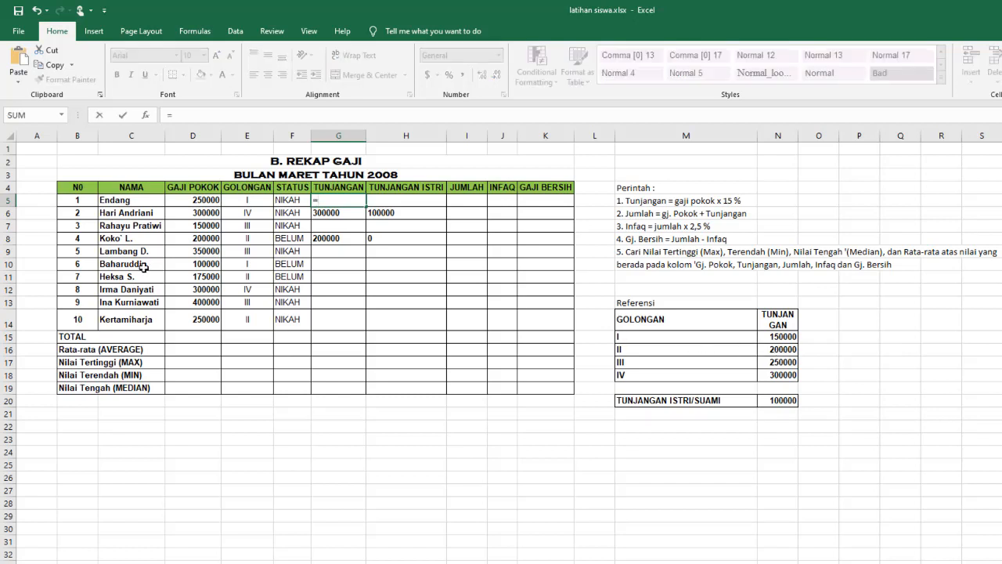
{"action": "type", "text": "vl"}
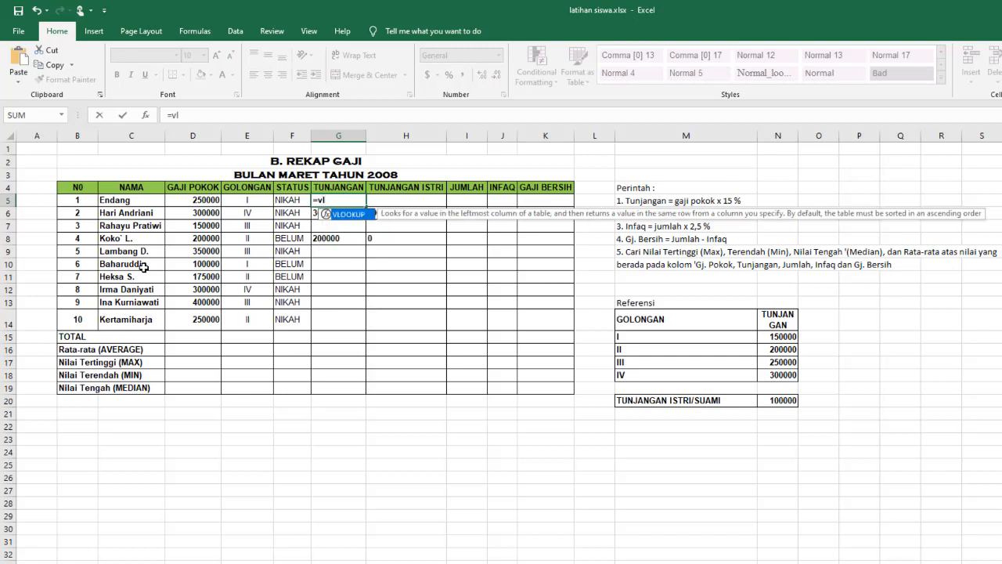
{"action": "key", "text": "BackSpace"}
{"action": "key", "text": "BackSpace"}
{"action": "type", "text": "h"}
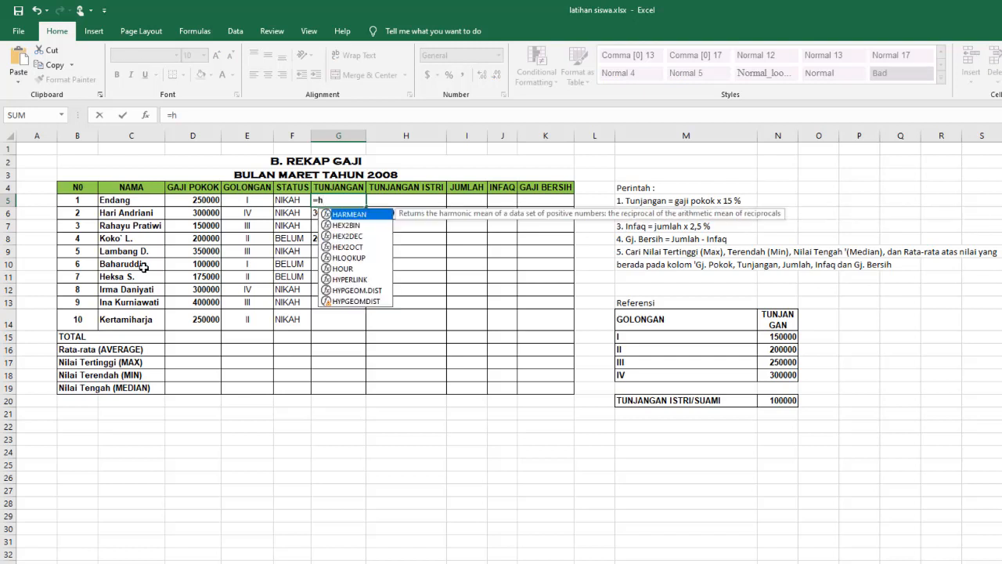
{"action": "type", "text": ";"}
{"action": "key", "text": "BackSpace"}
{"action": "type", "text": "l"}
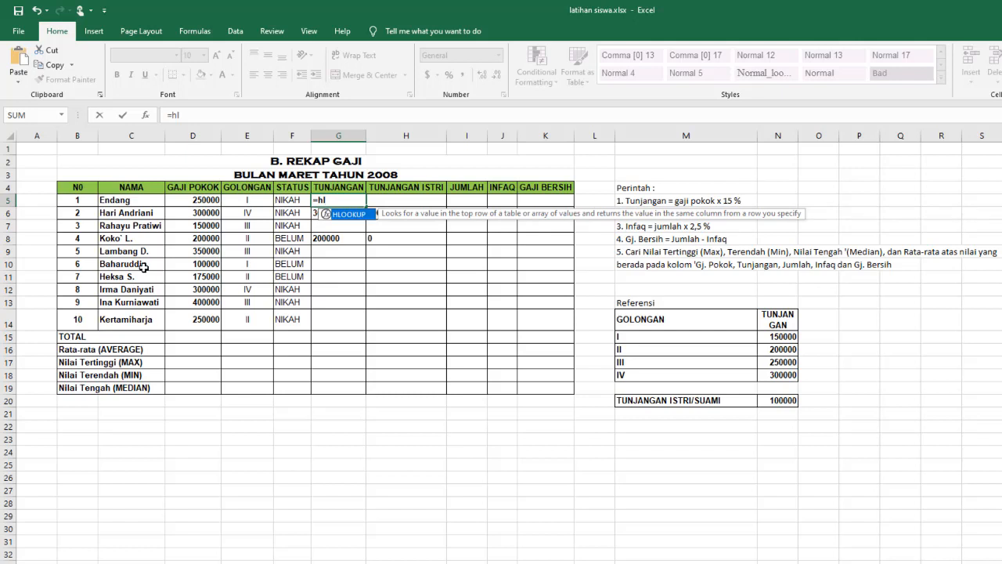
{"action": "key", "text": "BackSpace"}
{"action": "key", "text": "BackSpace"}
Step: Insert the VLOOKUP function into the G5 formula and keep it open for its arguments
{"action": "type", "text": "vl"}
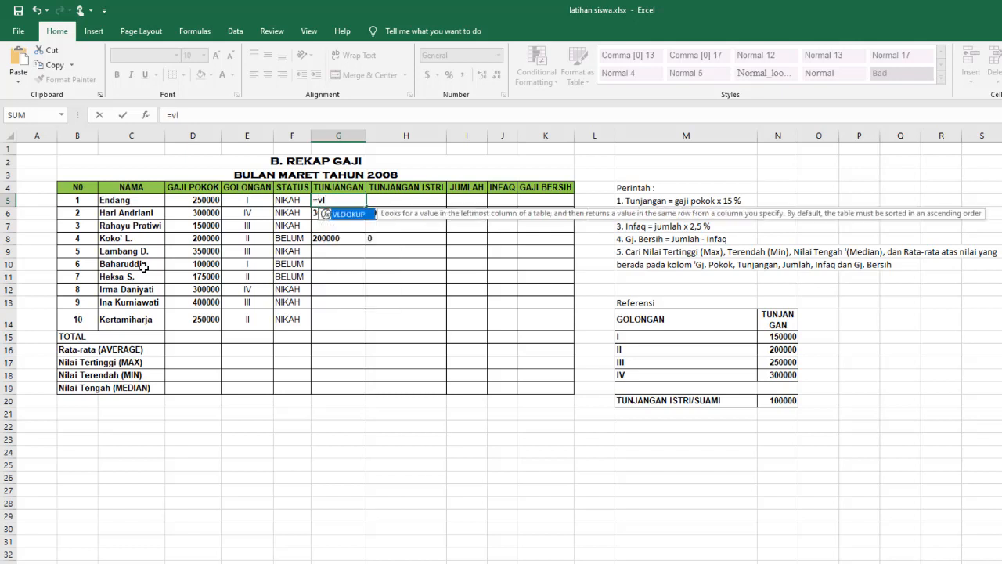
{"action": "key", "text": "Tab"}
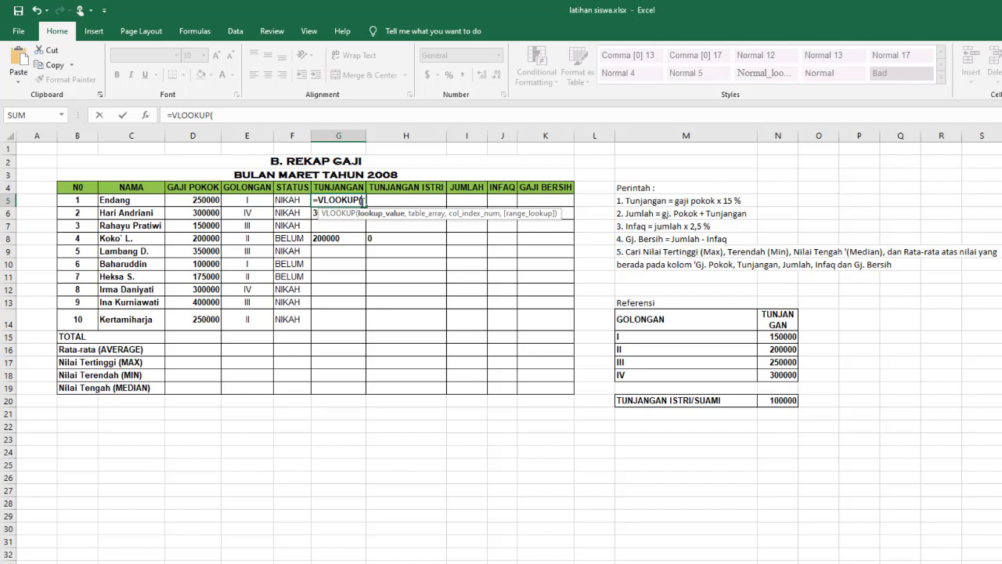
{"action": "key", "text": "Return"}
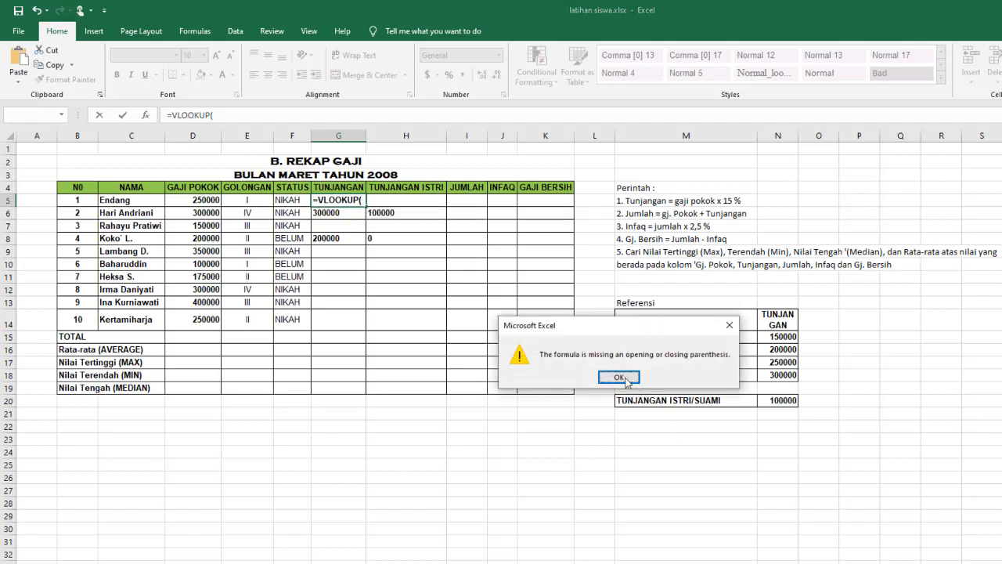
{"action": "left_click", "coordinate": [619, 376]}
{"action": "left_click", "coordinate": [363, 200]}
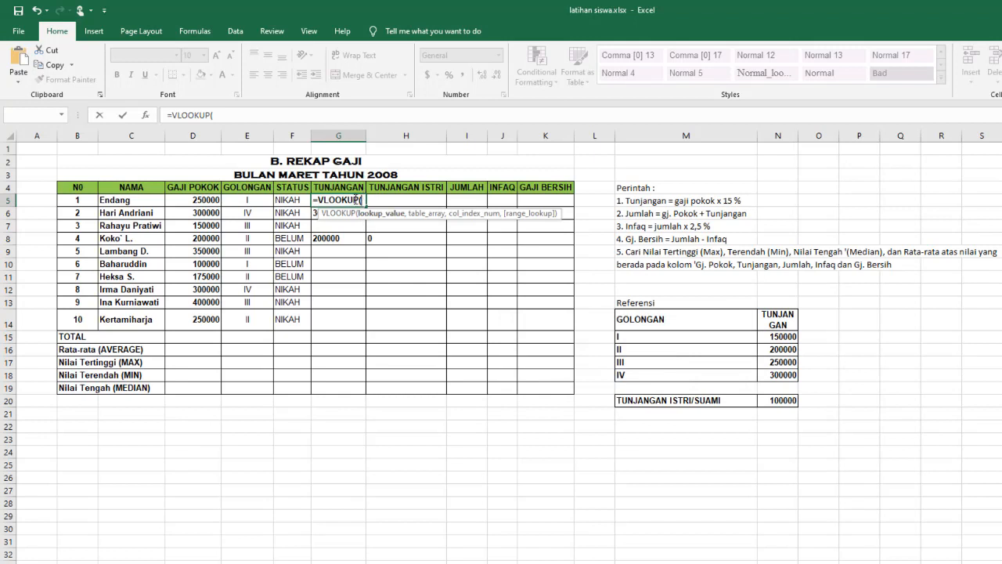
Step: Complete the G5 VLOOKUP with lookup value E5, absolute table range $M$14:$N$18, column 2 and match 0, and copy it down to G14
{"action": "left_click", "coordinate": [243, 202]}
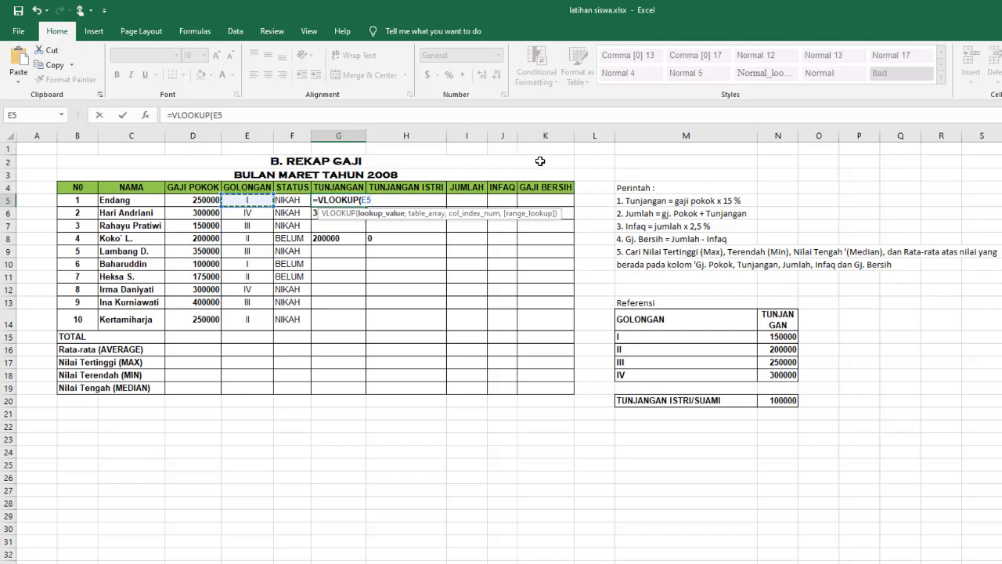
{"action": "type", "text": ","}
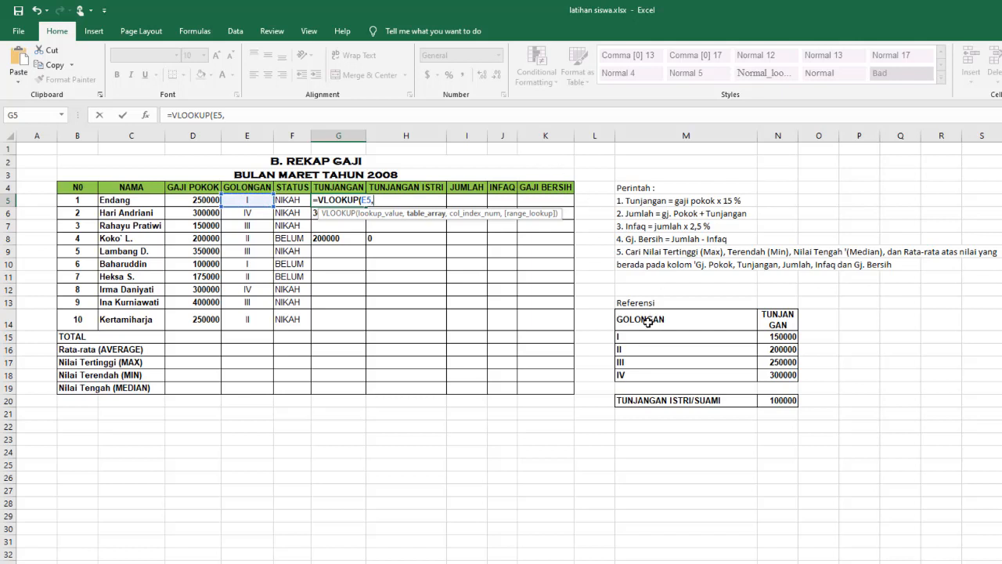
{"action": "left_click_drag", "start_coordinate": [648, 321], "coordinate": [753, 337]}
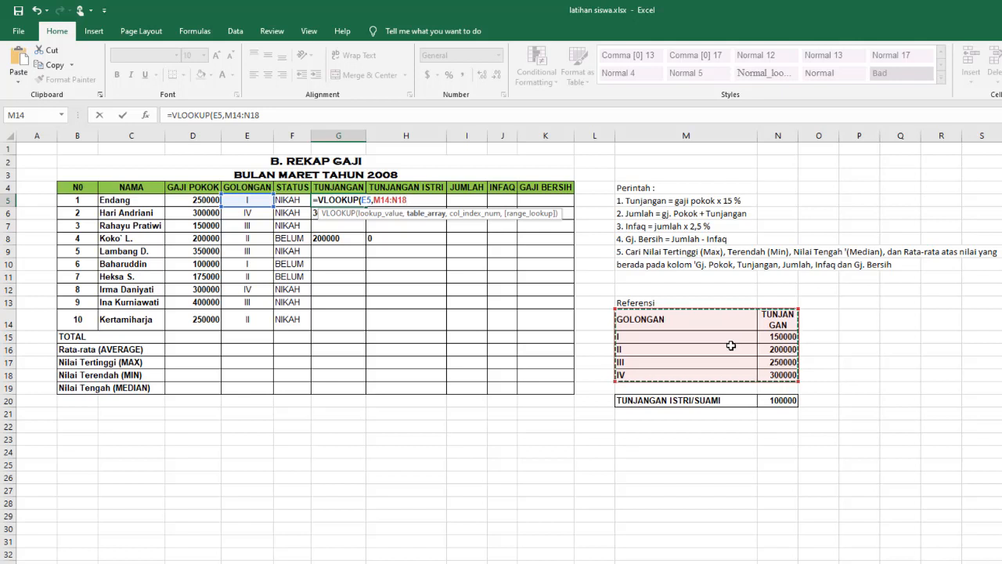
{"action": "key", "text": "F4"}
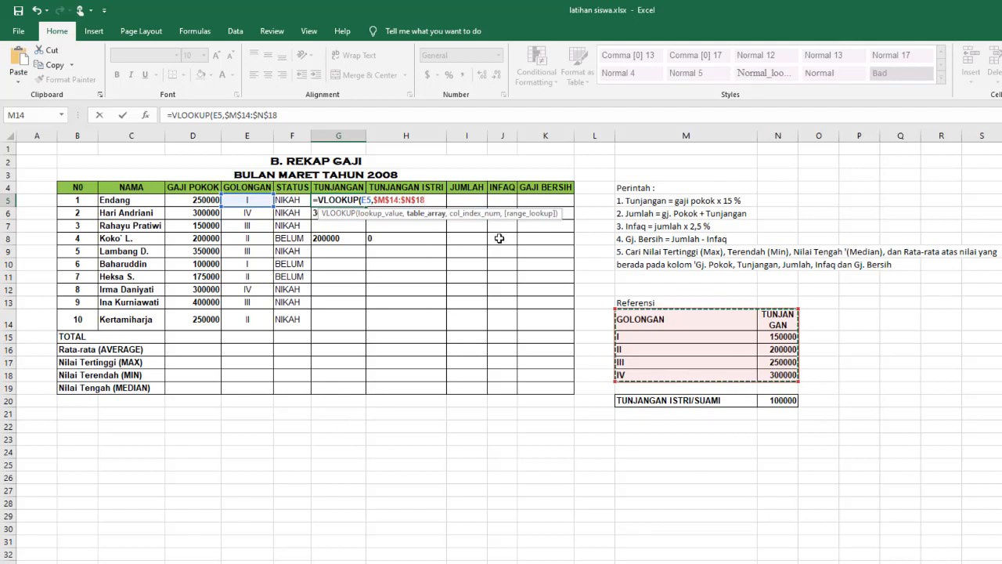
{"action": "type", "text": ","}
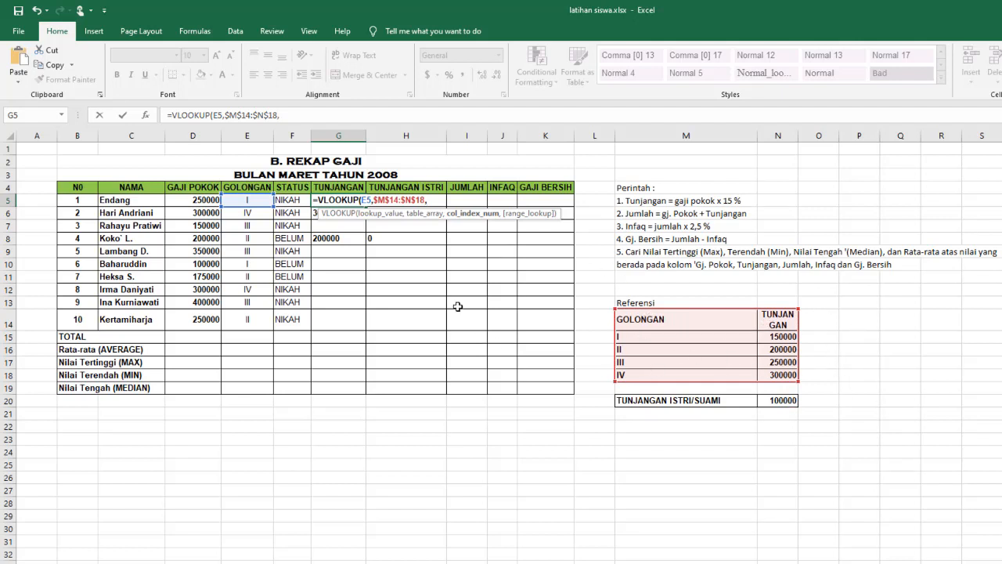
{"action": "type", "text": "2,"}
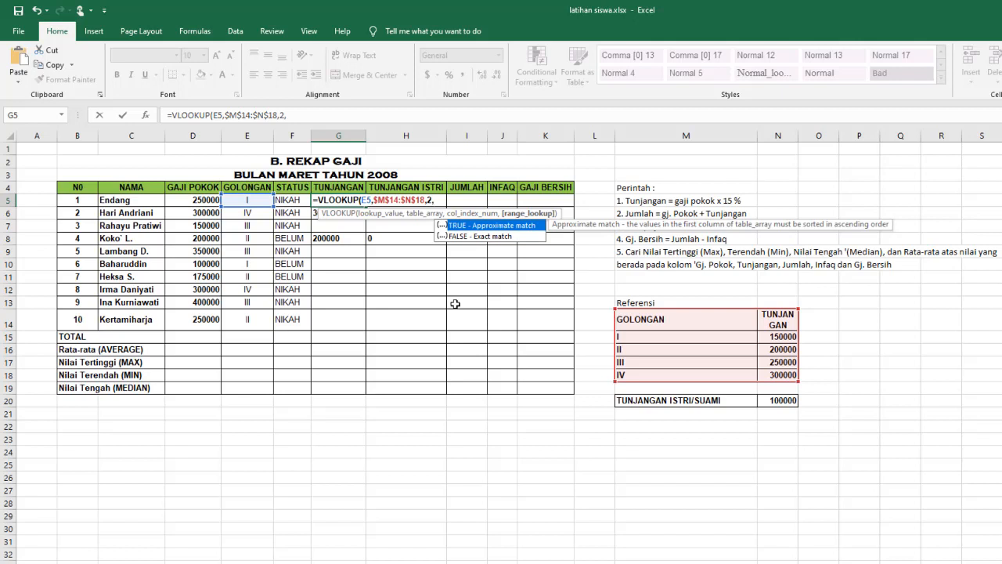
{"action": "type", "text": "0)"}
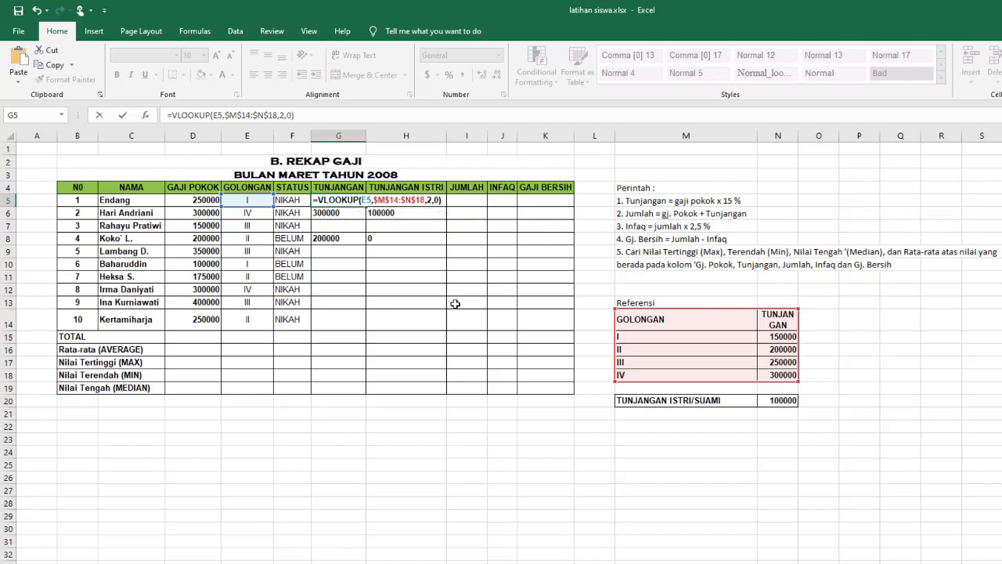
{"action": "key", "text": "Return"}
{"action": "left_click", "coordinate": [353, 200]}
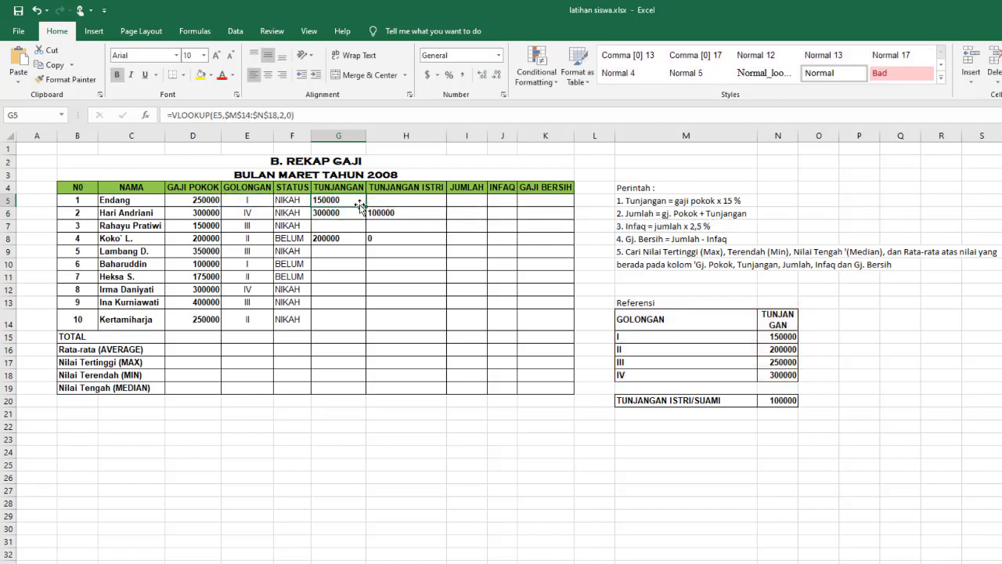
{"action": "left_click_drag", "start_coordinate": [366, 206], "coordinate": [375, 322]}
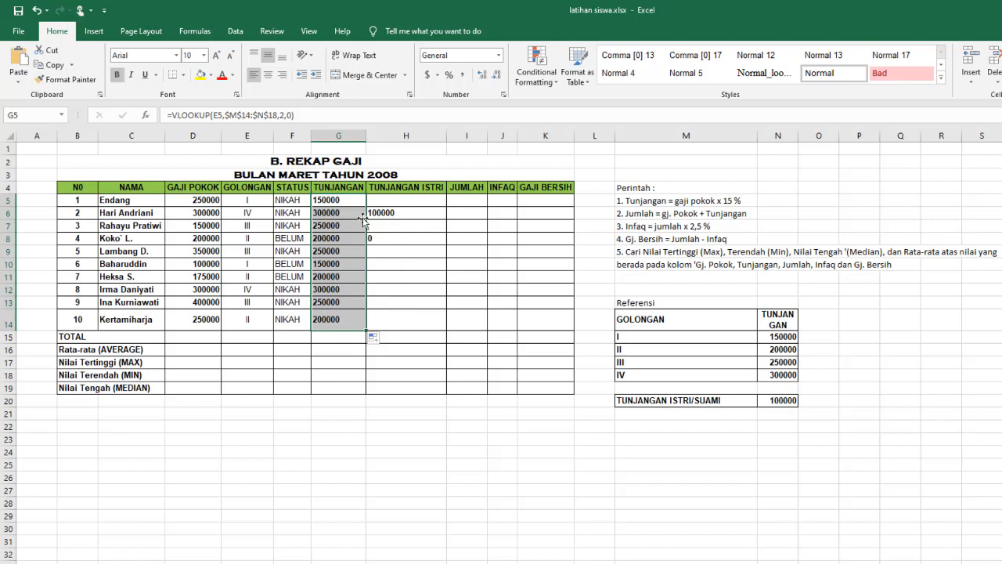
Step: Review the arguments of the G5 VLOOKUP formula, especially the absolute table range, the column index and the match type
{"action": "left_click", "coordinate": [342, 202]}
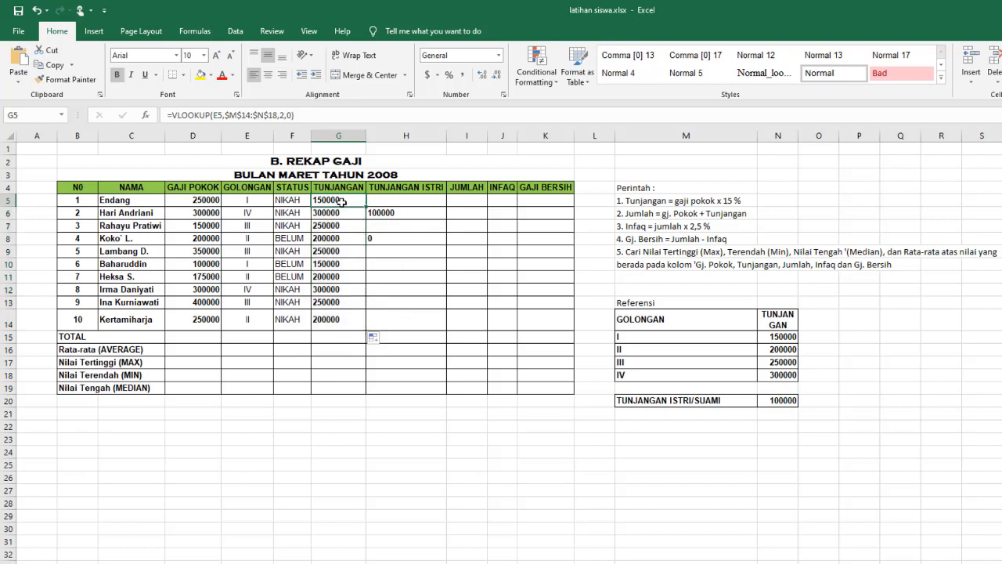
{"action": "double_click", "coordinate": [342, 202]}
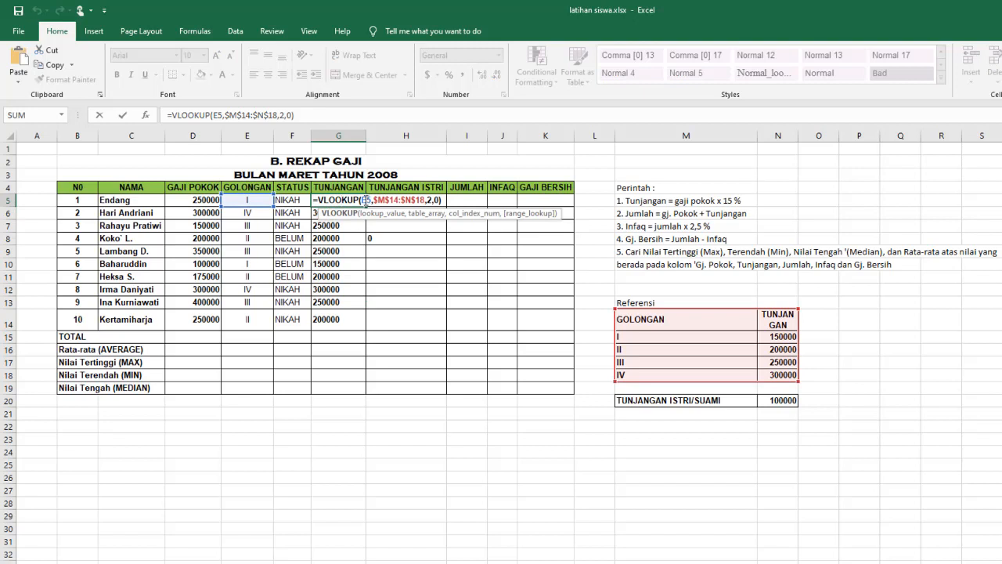
{"action": "left_click_drag", "start_coordinate": [373, 200], "coordinate": [424, 200]}
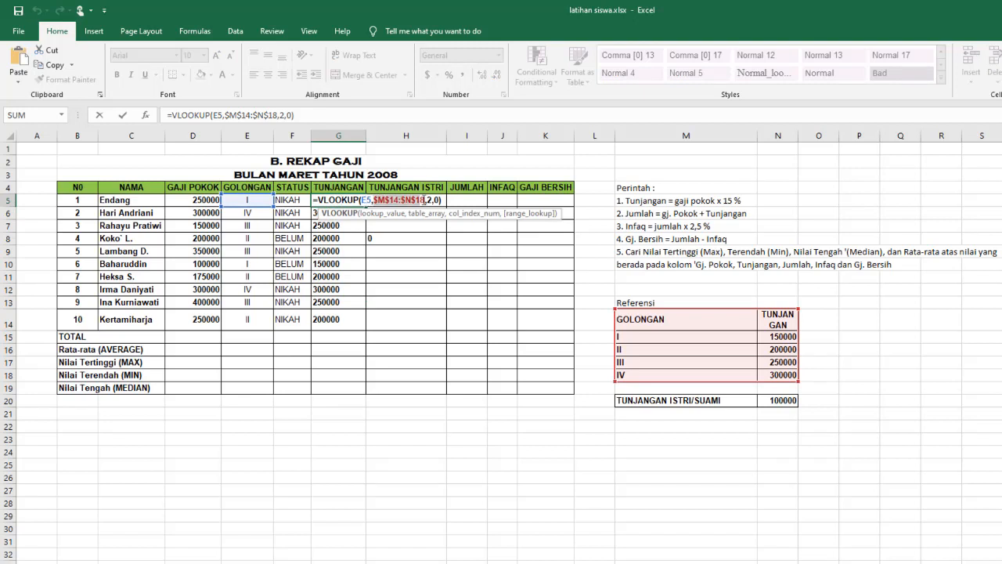
{"action": "left_click", "coordinate": [428, 201]}
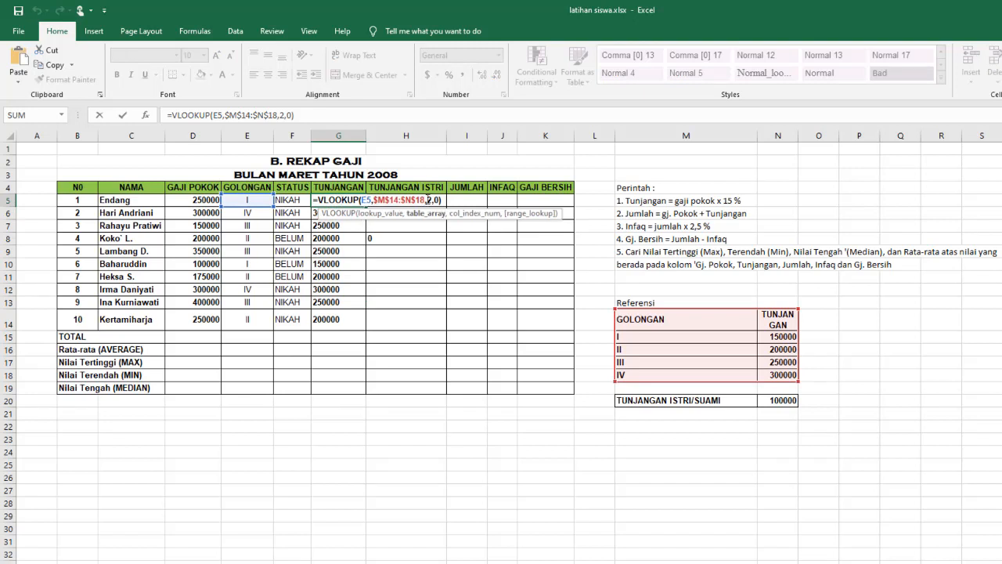
{"action": "left_click_drag", "start_coordinate": [429, 201], "coordinate": [439, 201]}
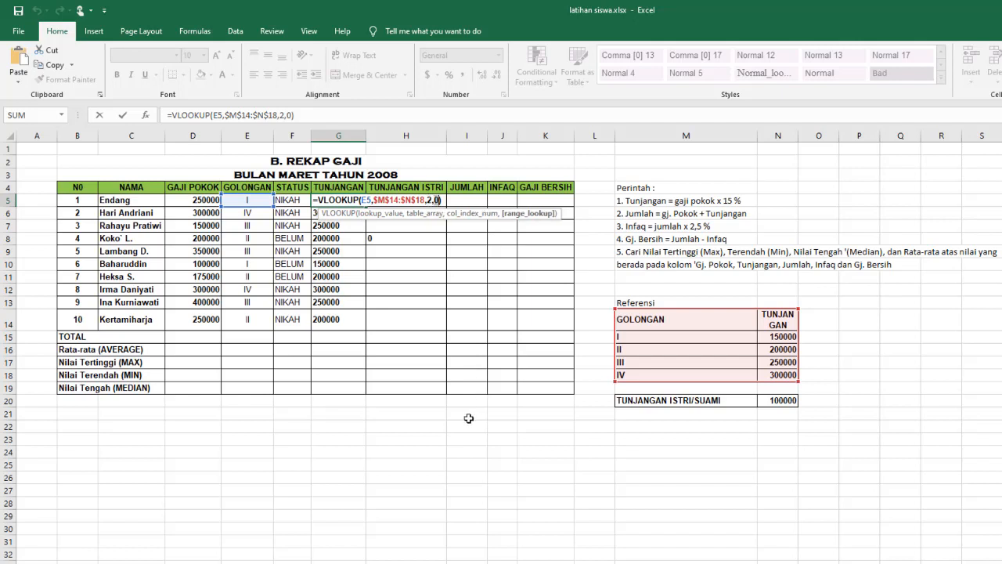
{"action": "key", "text": "Tab"}
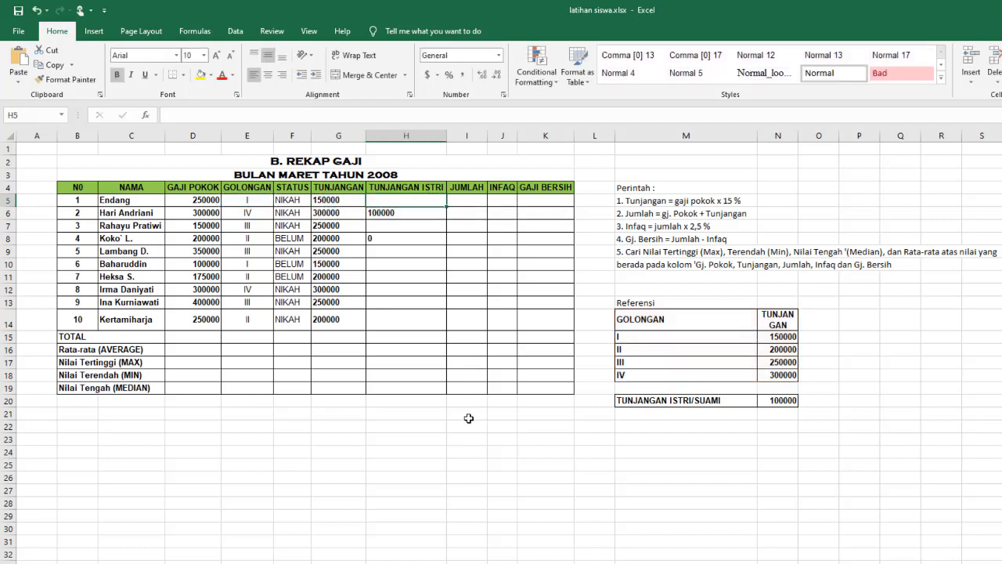
{"action": "left_click", "coordinate": [332, 200]}
{"action": "double_click", "coordinate": [333, 200]}
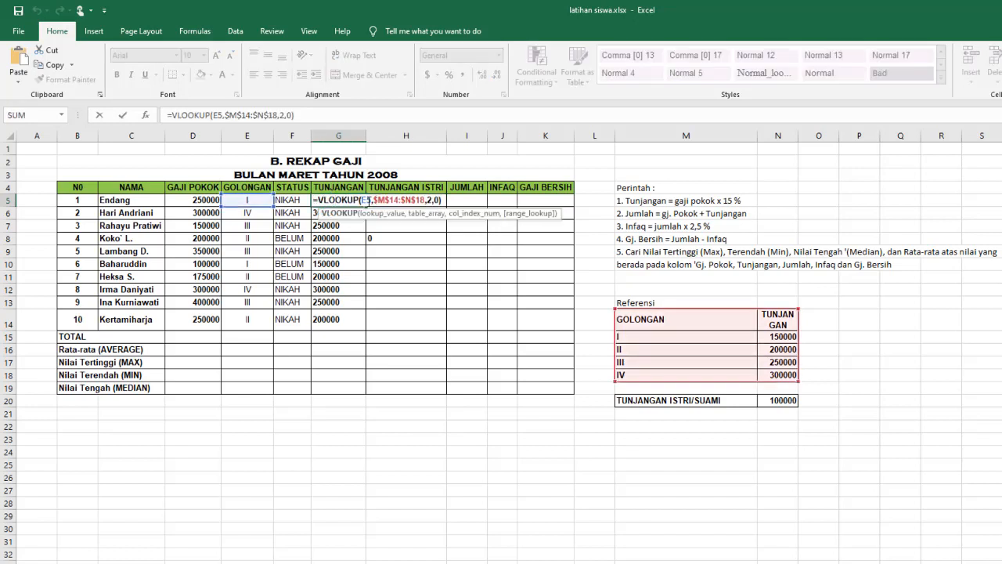
{"action": "left_click_drag", "start_coordinate": [405, 201], "coordinate": [423, 202]}
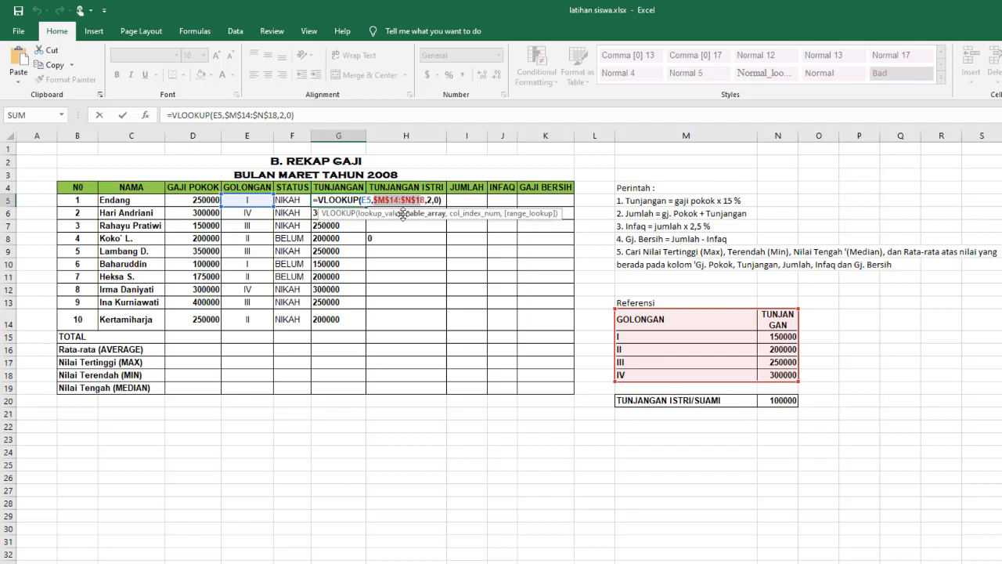
{"action": "left_click_drag", "start_coordinate": [425, 199], "coordinate": [375, 201]}
{"action": "key", "text": "Return"}
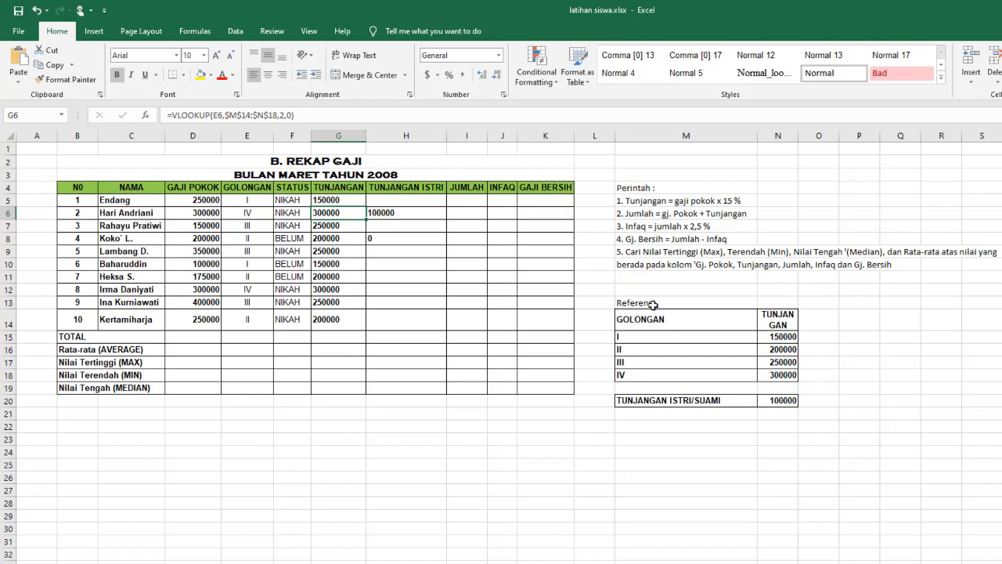
Step: Start a new defined name for the golongan reference table M14:N18 and enter tunj_golongan as its name
{"action": "left_click_drag", "start_coordinate": [641, 317], "coordinate": [772, 373]}
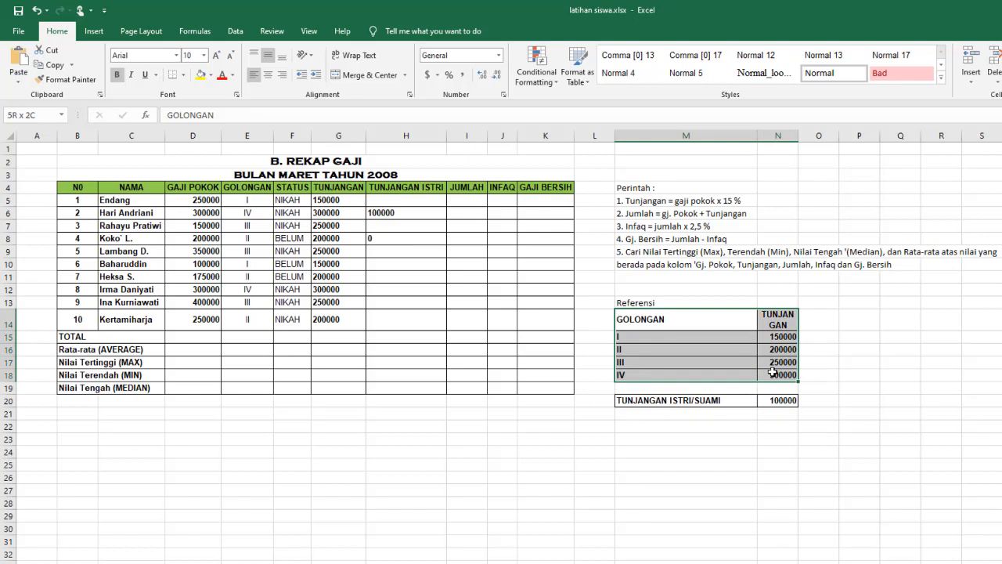
{"action": "left_click_drag", "start_coordinate": [773, 373], "coordinate": [773, 374]}
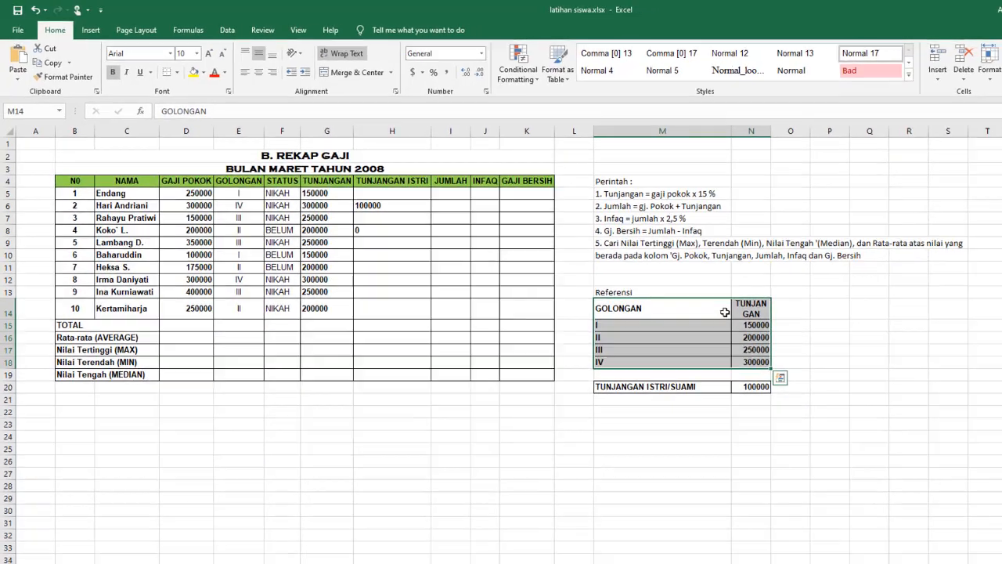
{"action": "right_click", "coordinate": [750, 324]}
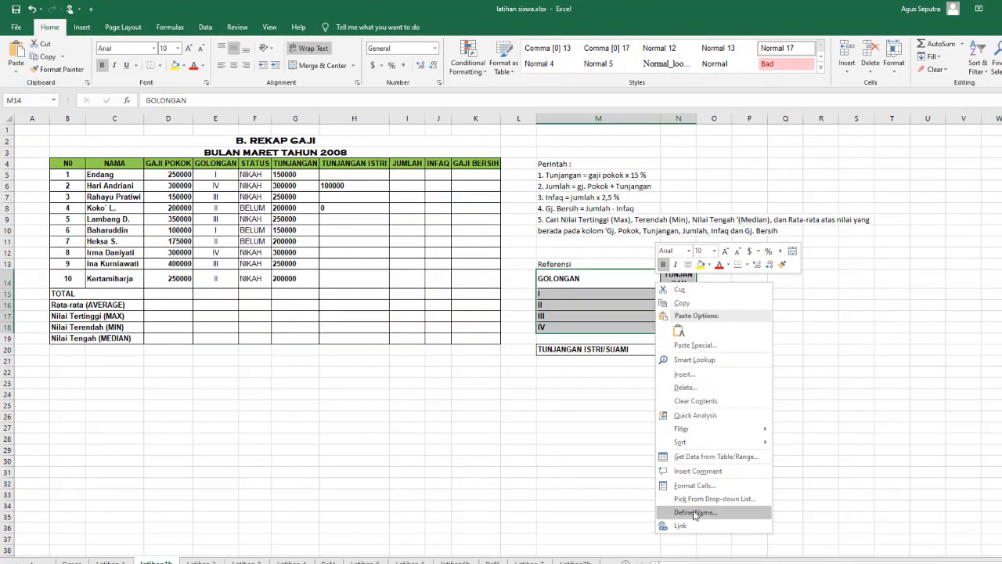
{"action": "left_click", "coordinate": [601, 282]}
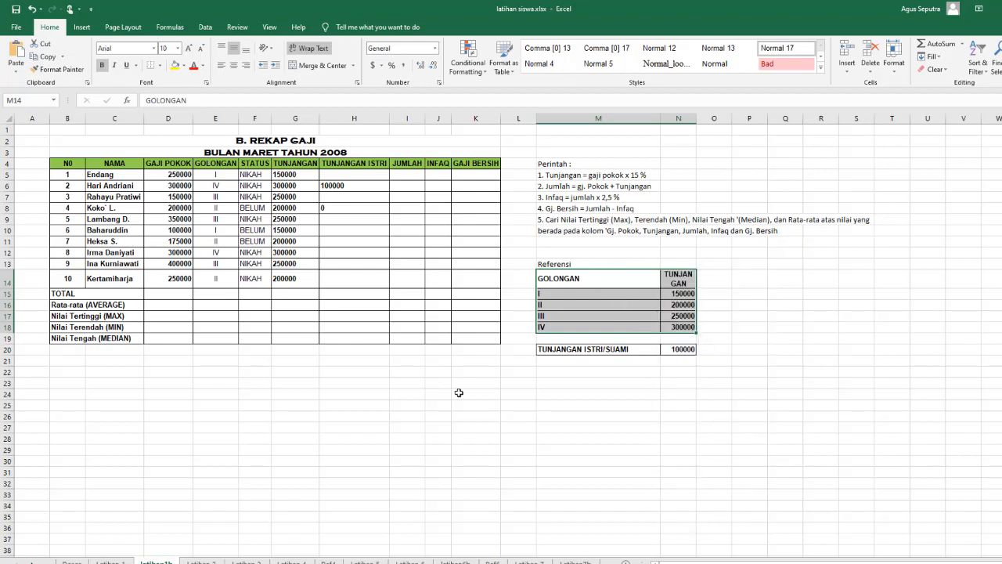
{"action": "right_click", "coordinate": [634, 304]}
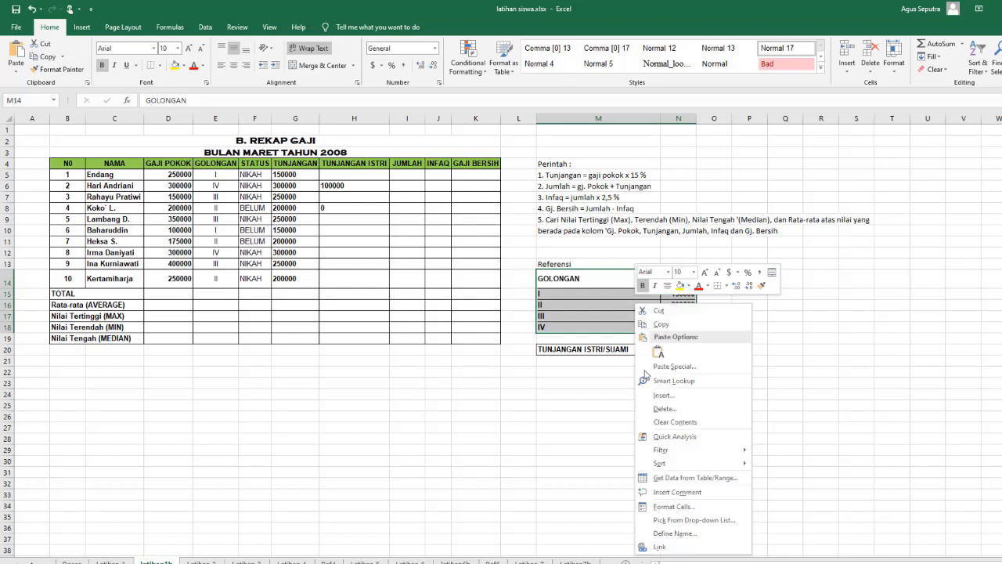
{"action": "left_click", "coordinate": [680, 535]}
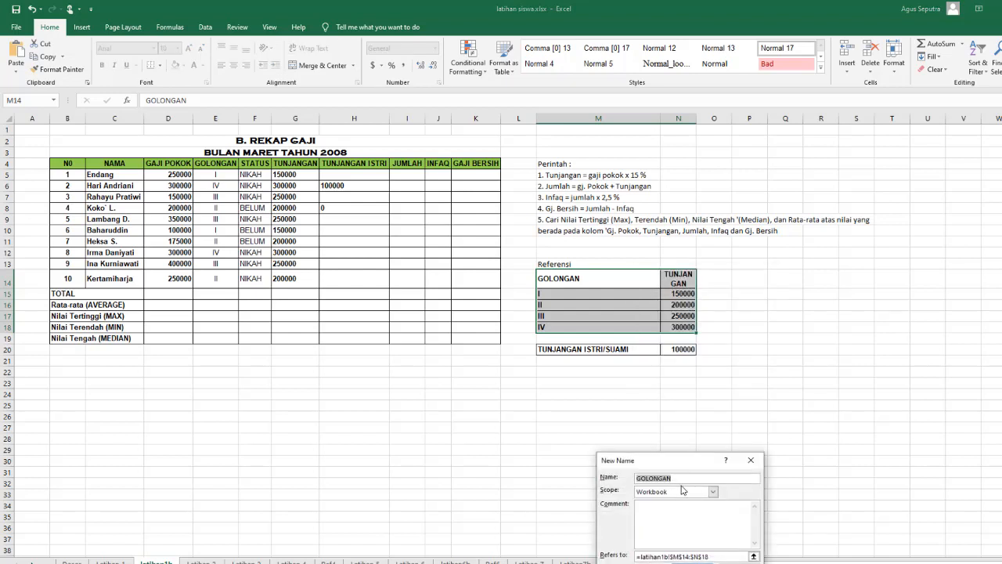
{"action": "type", "text": "golongan"}
{"action": "key", "text": "BackSpace"}
{"action": "key", "text": "BackSpace"}
{"action": "key", "text": "BackSpace"}
{"action": "key", "text": "BackSpace"}
{"action": "key", "text": "BackSpace"}
{"action": "key", "text": "BackSpace"}
{"action": "key", "text": "BackSpace"}
{"action": "key", "text": "BackSpace"}
{"action": "type", "text": "tunjangan-gol"}
{"action": "key", "text": "BackSpace"}
{"action": "key", "text": "BackSpace"}
{"action": "key", "text": "BackSpace"}
{"action": "key", "text": "BackSpace"}
{"action": "key", "text": "BackSpace"}
{"action": "key", "text": "BackSpace"}
{"action": "key", "text": "BackSpace"}
{"action": "key", "text": "BackSpace"}
{"action": "type", "text": "_golongan"}
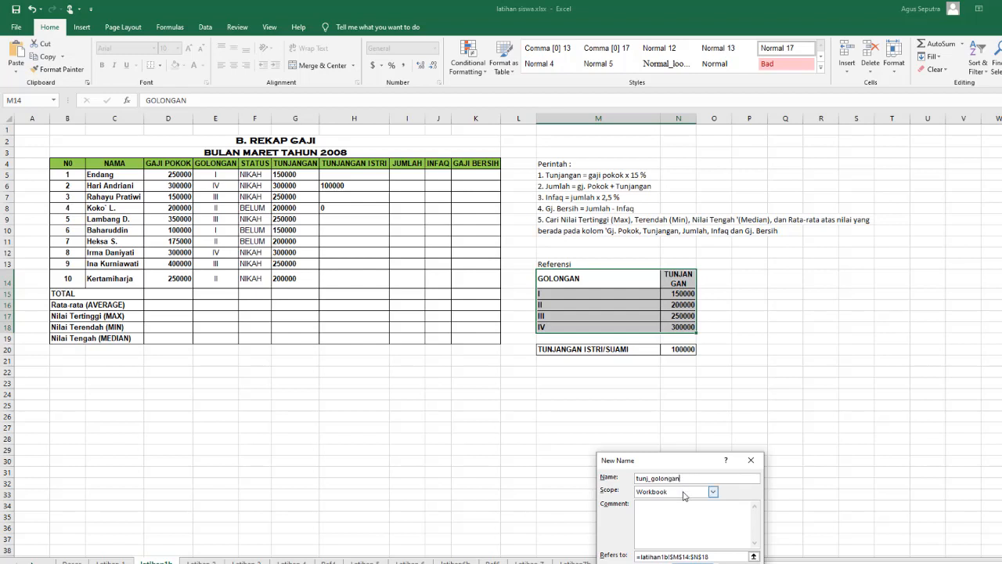
Step: Create the defined name with Workbook scope, referring to =latihan1b!$M$14:$N$18
{"action": "left_click", "coordinate": [684, 495]}
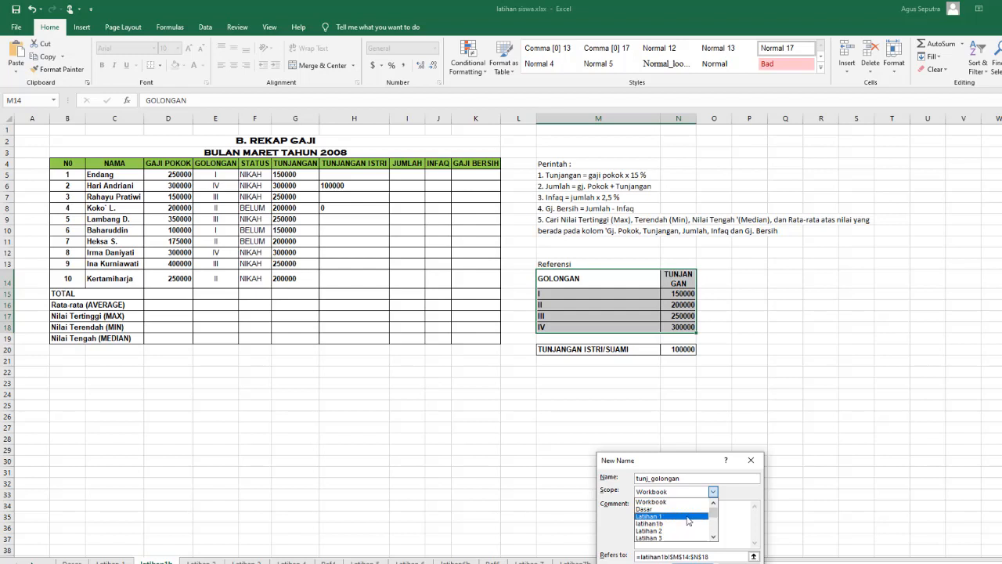
{"action": "mouse_move", "coordinate": [715, 513]}
{"action": "left_mouse_down"}
{"action": "mouse_move", "coordinate": [718, 539]}
{"action": "mouse_move", "coordinate": [714, 511]}
{"action": "left_mouse_up"}
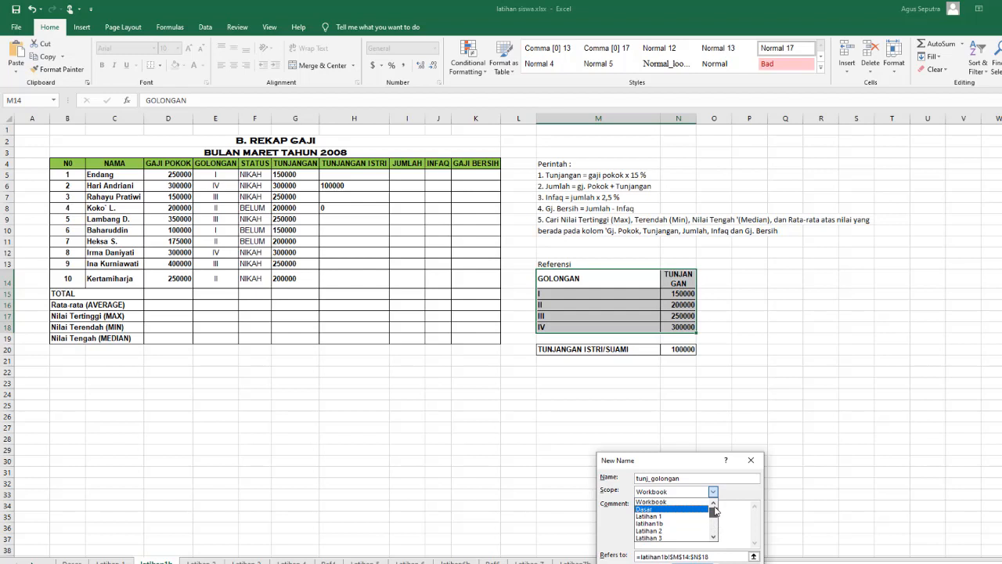
{"action": "left_click", "coordinate": [666, 502]}
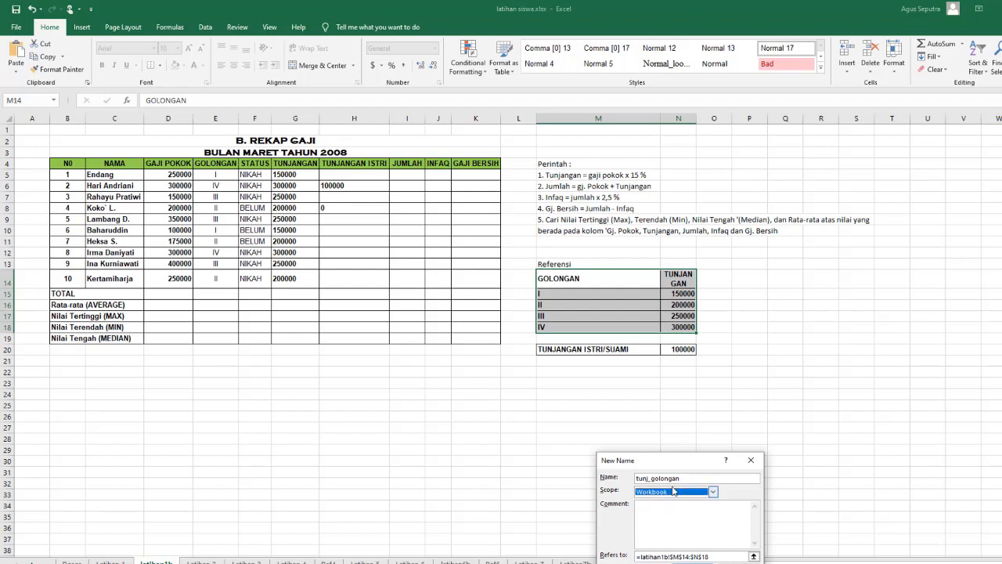
{"action": "left_click", "coordinate": [753, 556]}
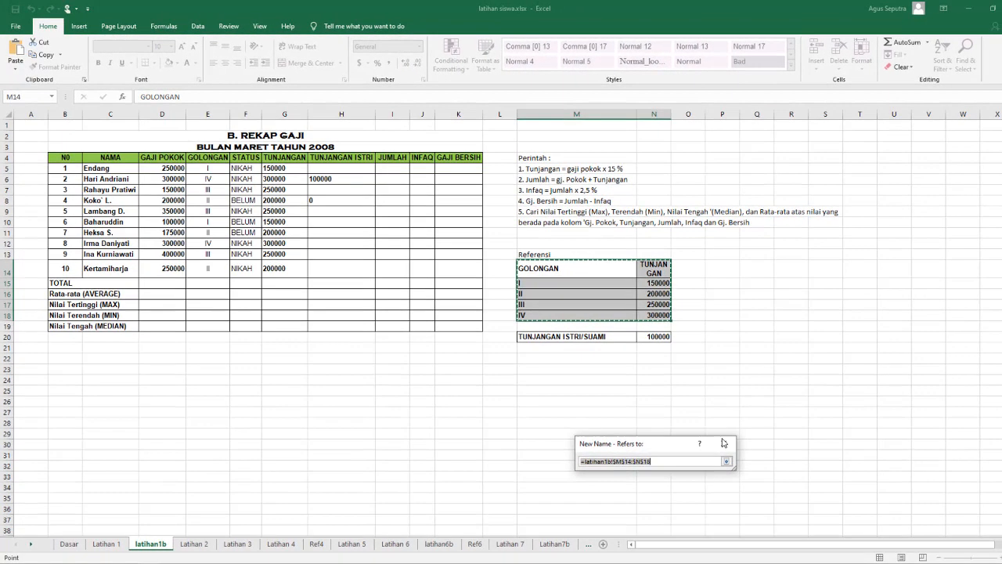
{"action": "left_click", "coordinate": [726, 461]}
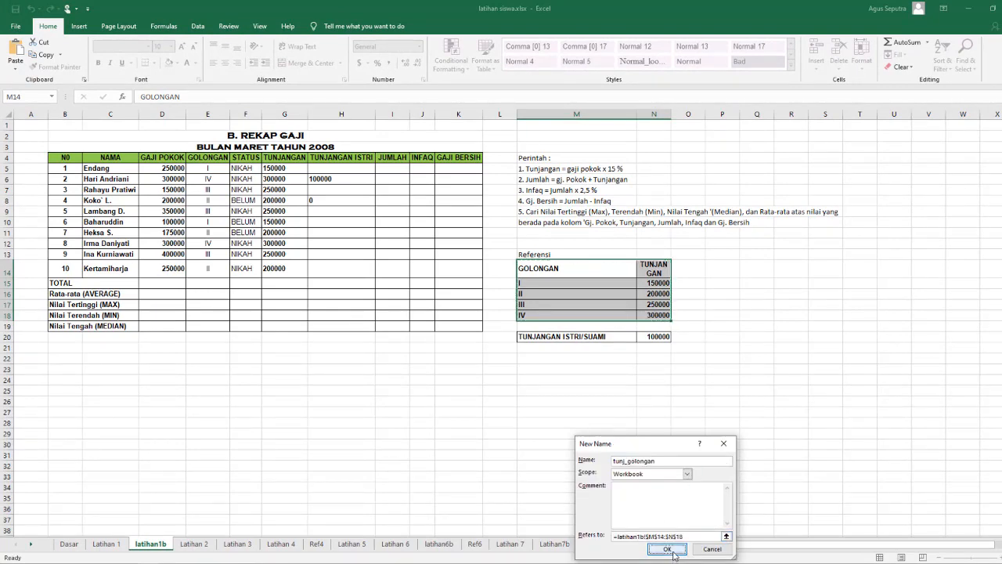
{"action": "left_click", "coordinate": [673, 552]}
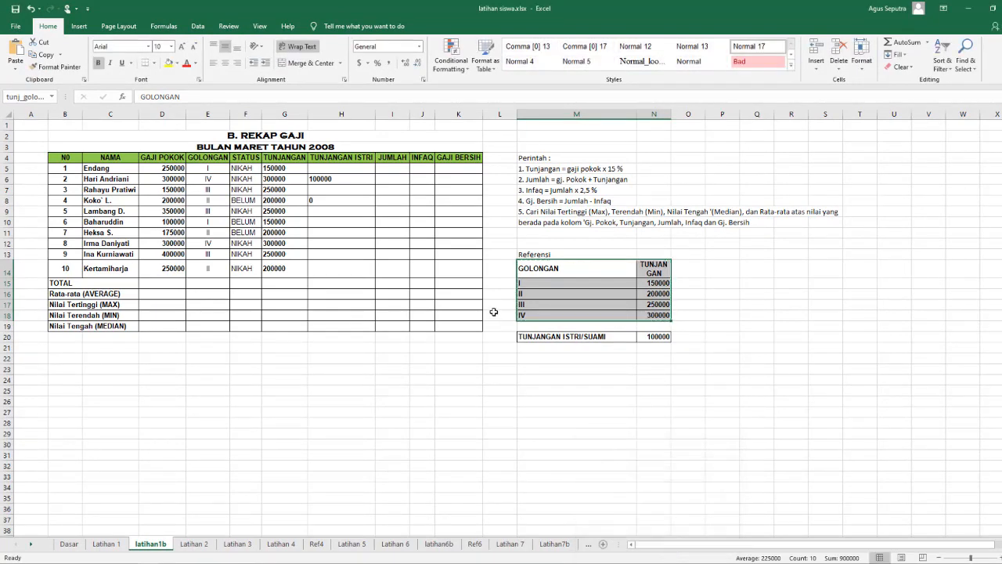
Step: Rewrite the G5 VLOOKUP to use the named range tunj_golongan with column 2 and match 0, and copy it down to G14
{"action": "double_click", "coordinate": [280, 168]}
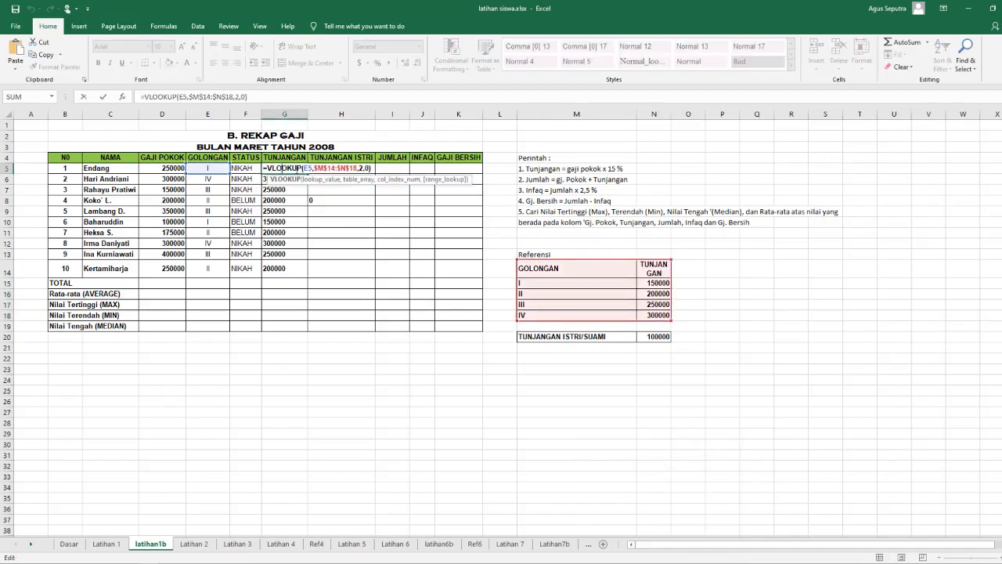
{"action": "left_click_drag", "start_coordinate": [313, 168], "coordinate": [408, 168]}
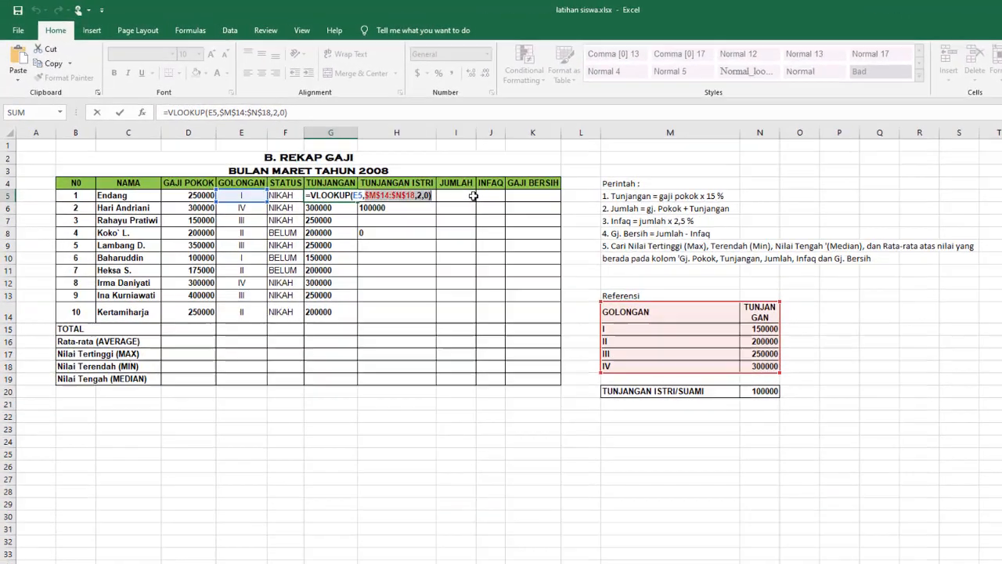
{"action": "key", "text": "BackSpace"}
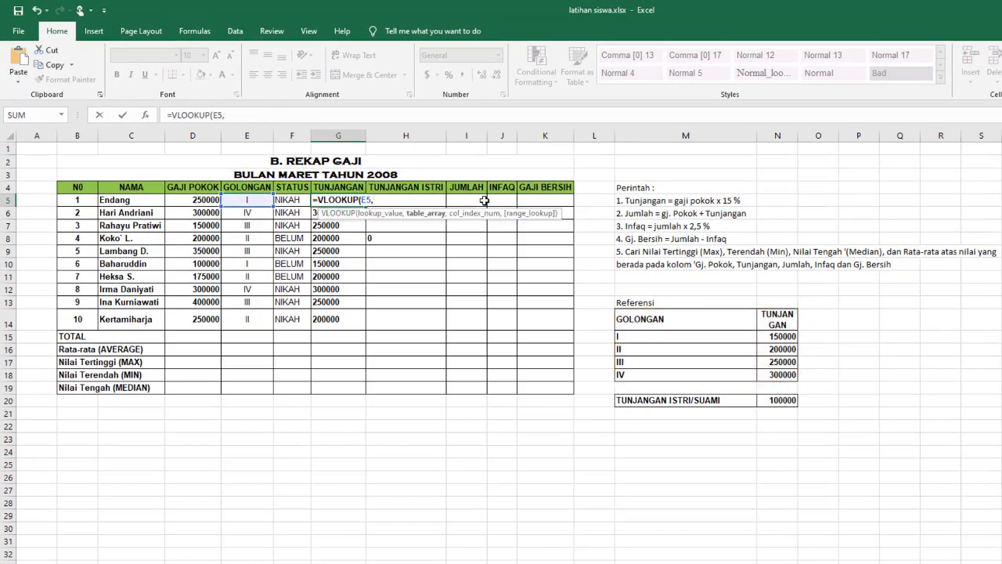
{"action": "type", "text": "tu"}
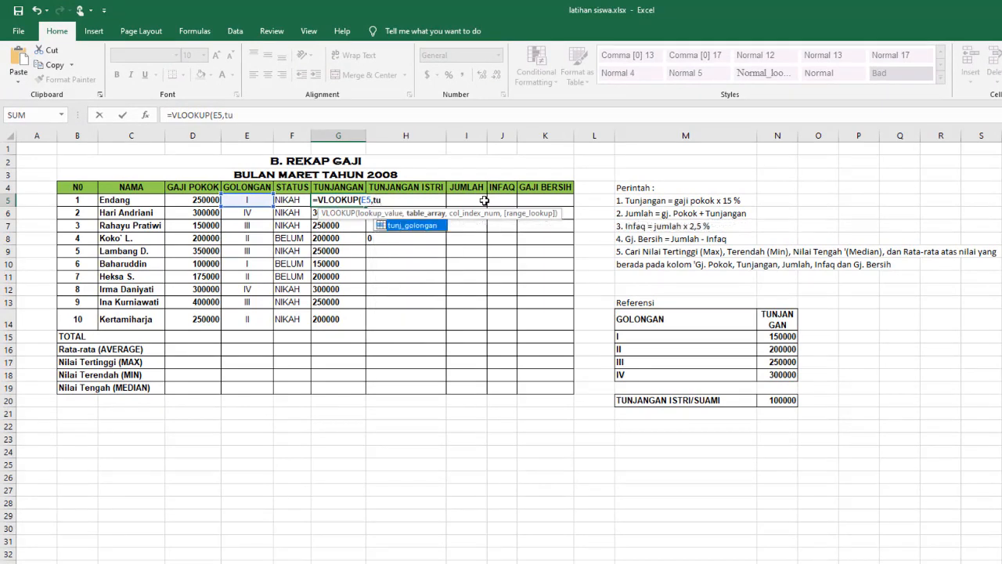
{"action": "key", "text": "Tab"}
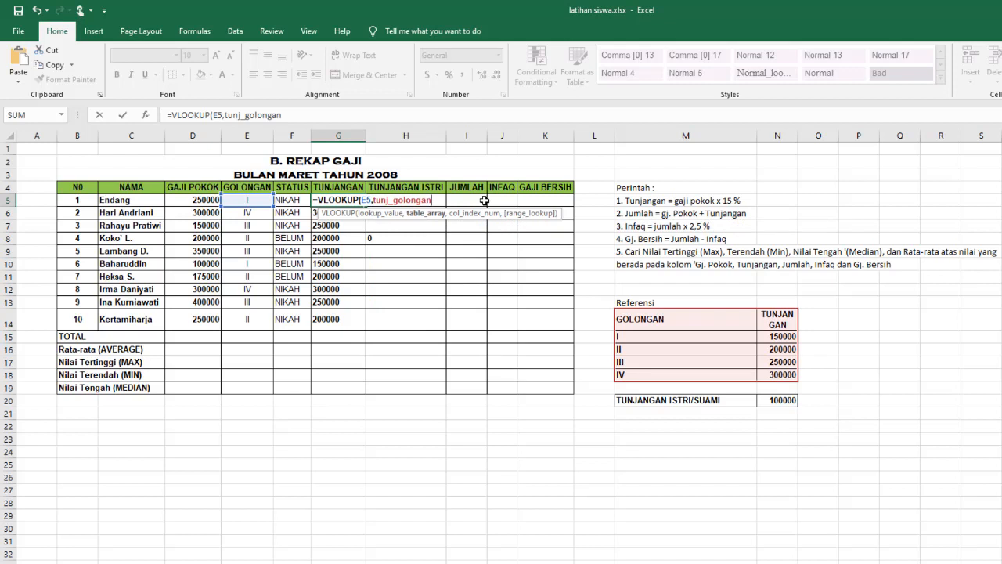
{"action": "type", "text": ","}
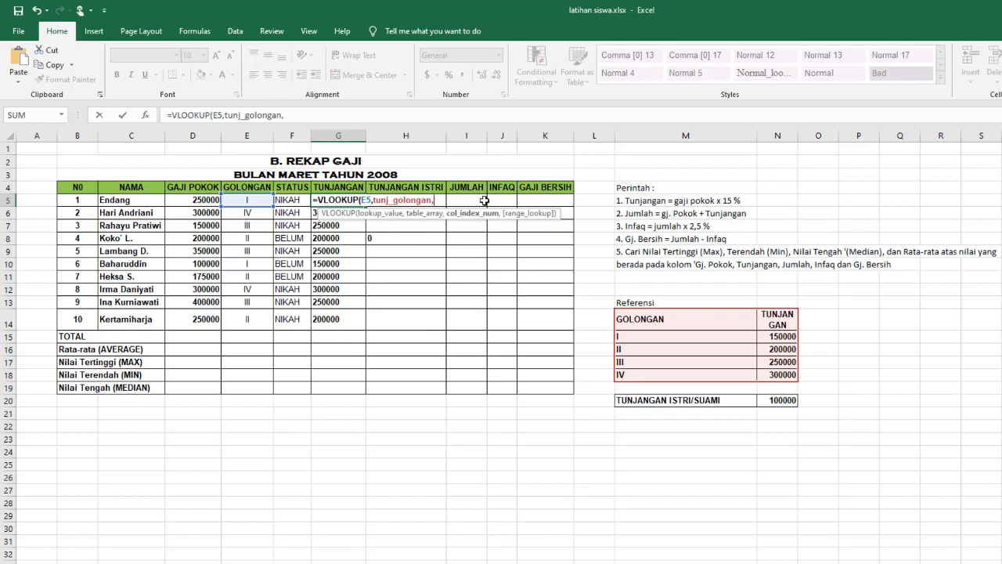
{"action": "type", "text": "2,0)"}
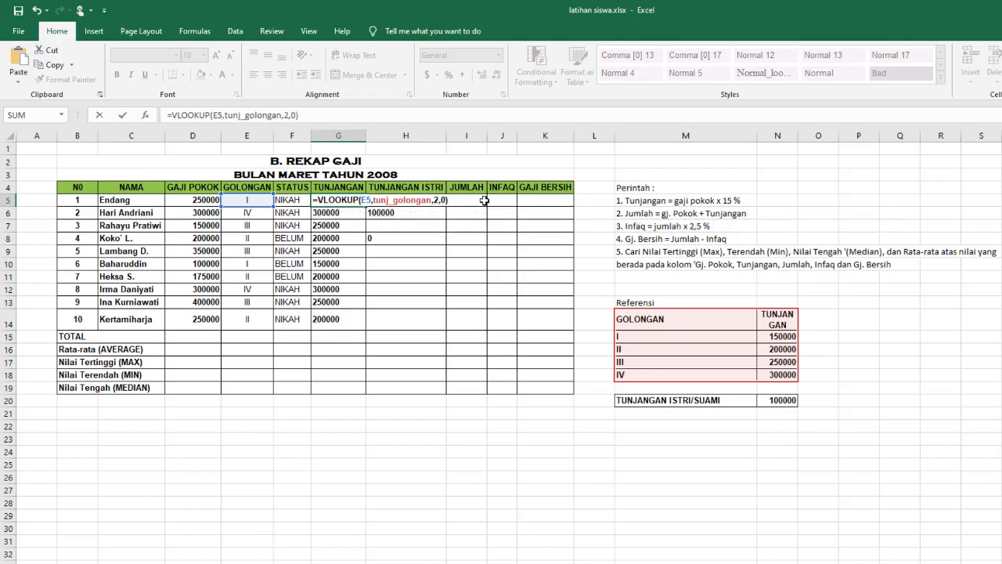
{"action": "key", "text": "Return"}
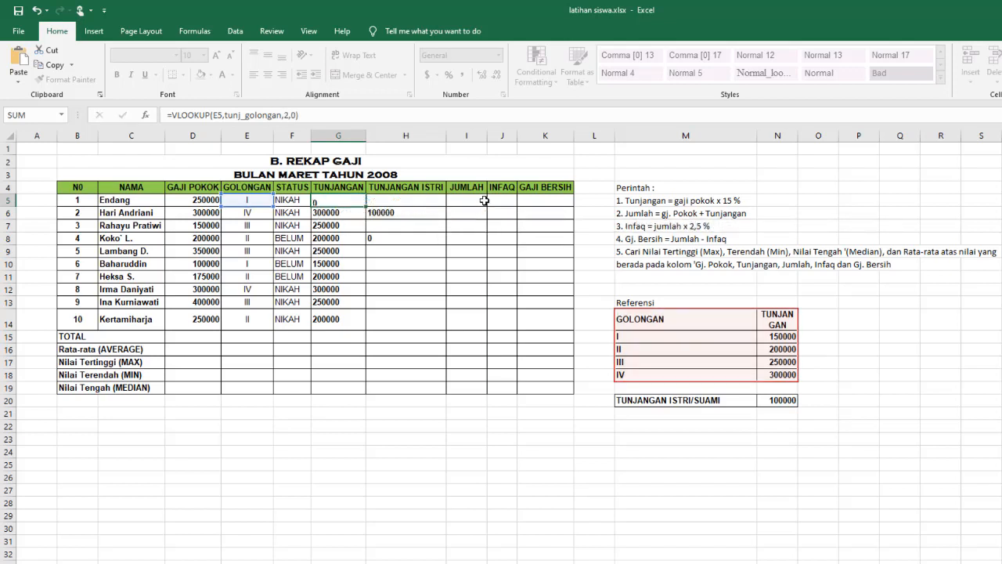
{"action": "left_click", "coordinate": [360, 200]}
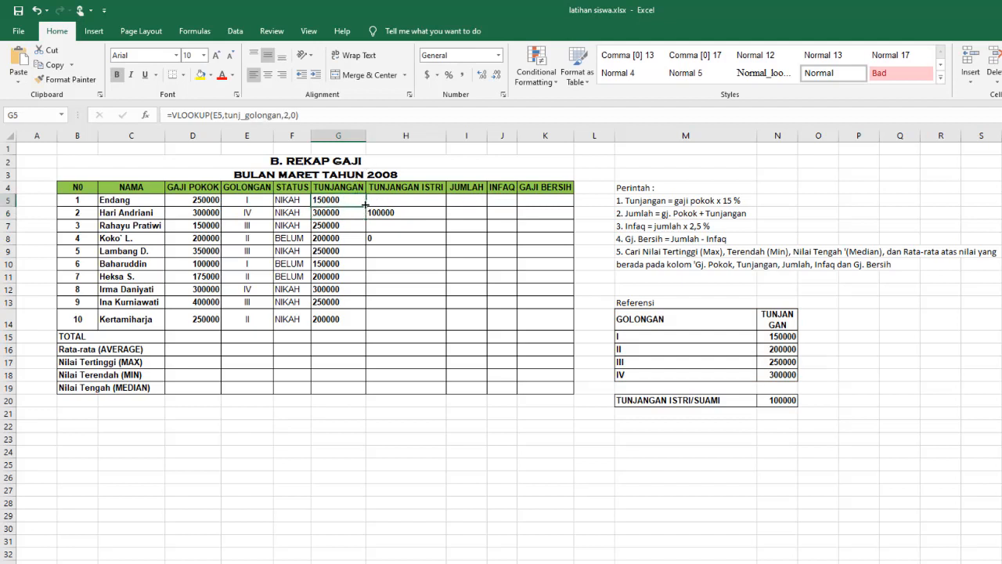
{"action": "left_click_drag", "start_coordinate": [365, 205], "coordinate": [369, 331]}
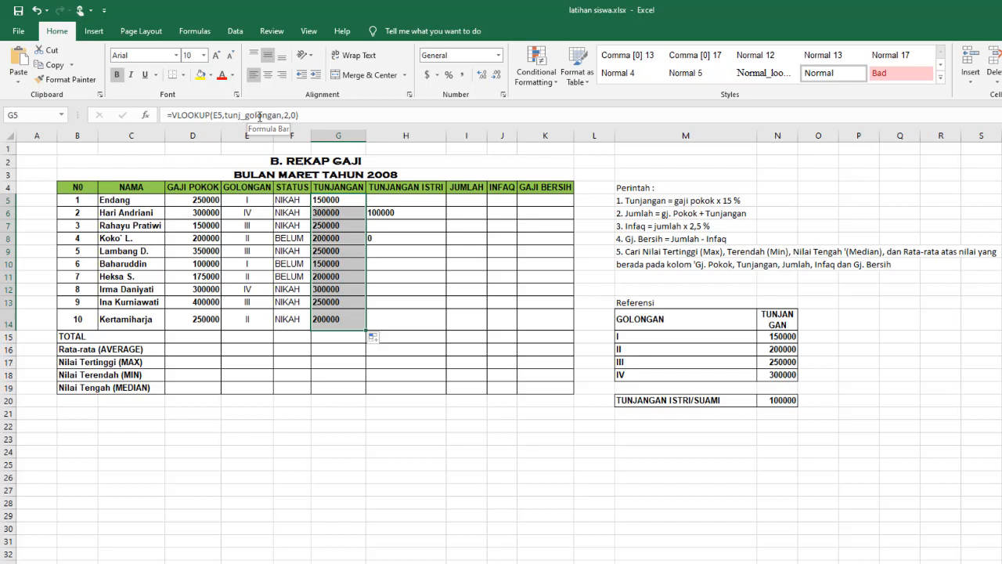
Step: Review the named range used in the G5 formula and its definition in the Name Manager
{"action": "left_click", "coordinate": [259, 116]}
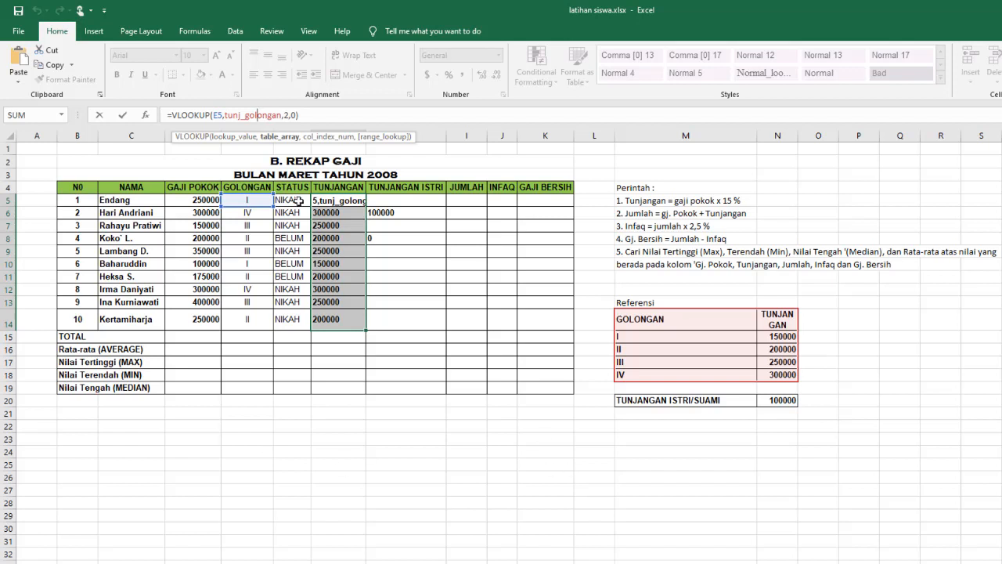
{"action": "key", "text": "Return"}
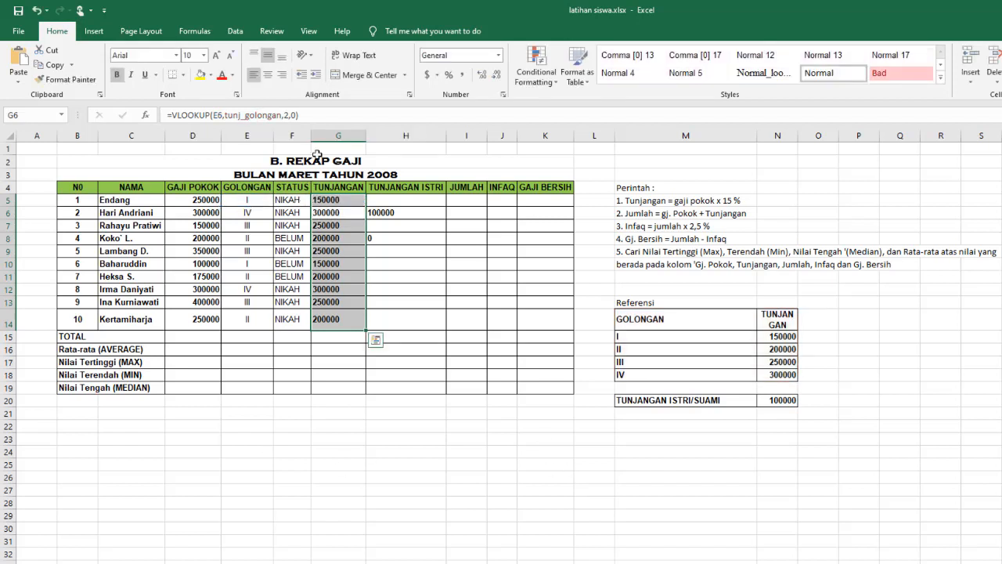
{"action": "left_click", "coordinate": [231, 36]}
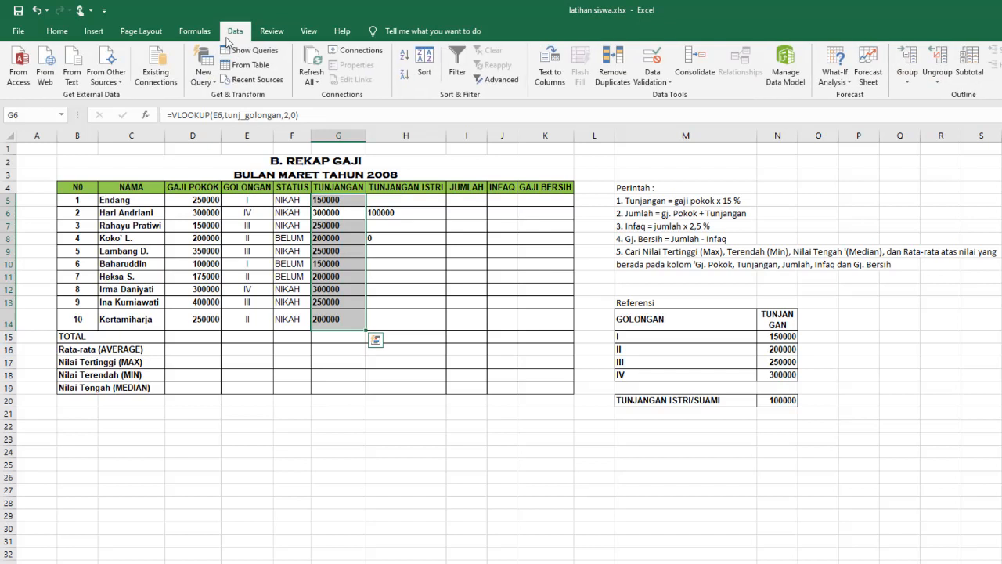
{"action": "left_click", "coordinate": [195, 33]}
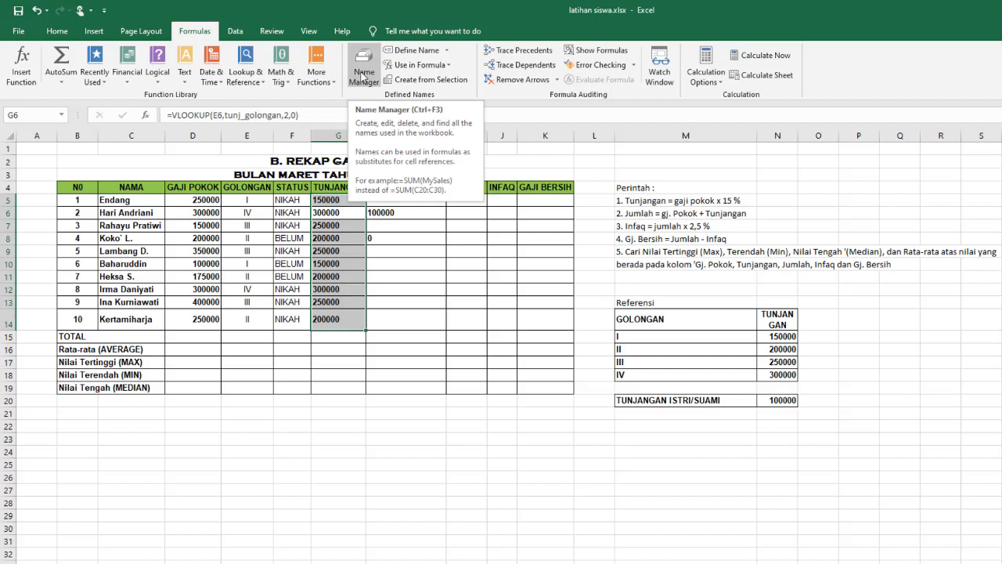
{"action": "left_click", "coordinate": [363, 75]}
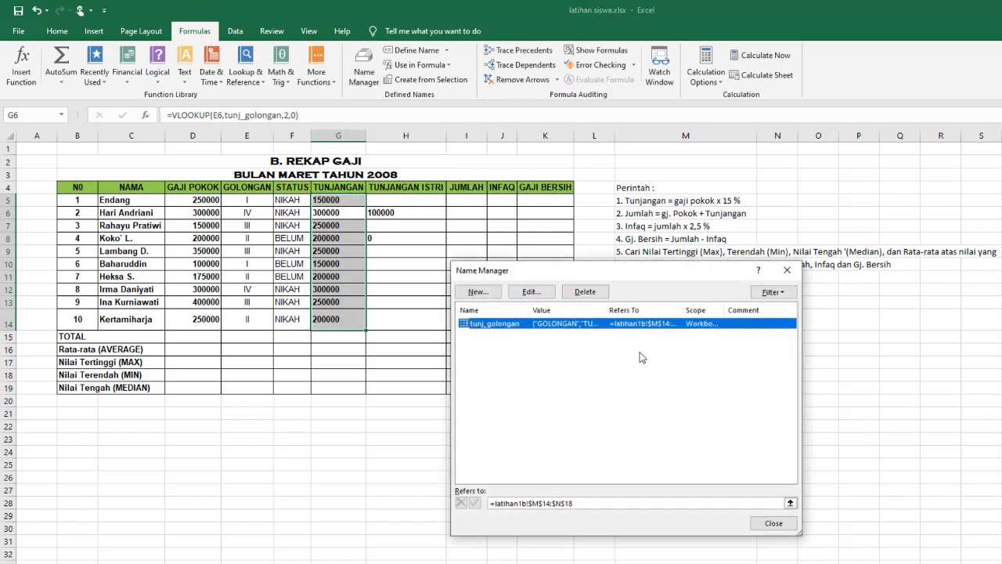
{"action": "left_click", "coordinate": [530, 291]}
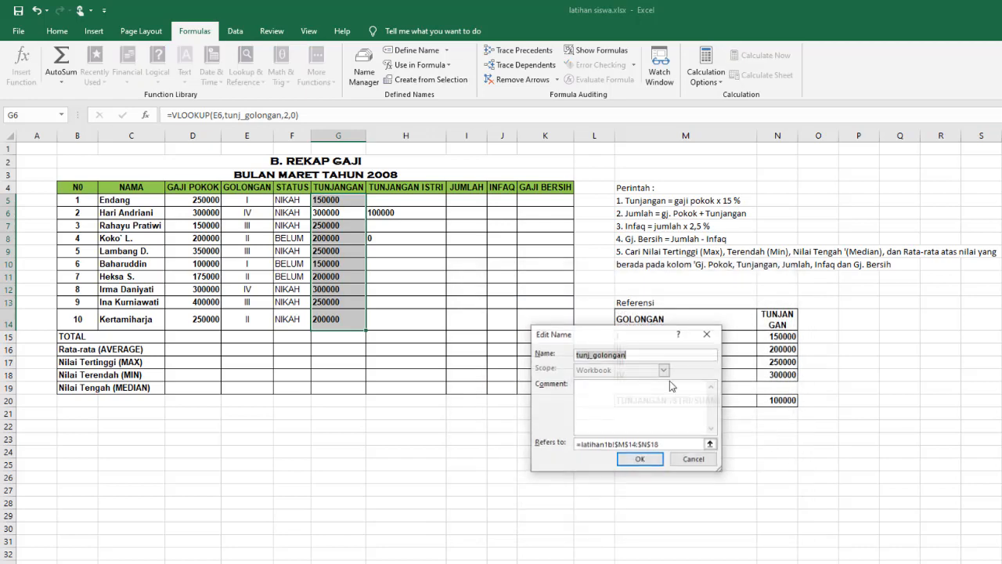
{"action": "left_click", "coordinate": [704, 460]}
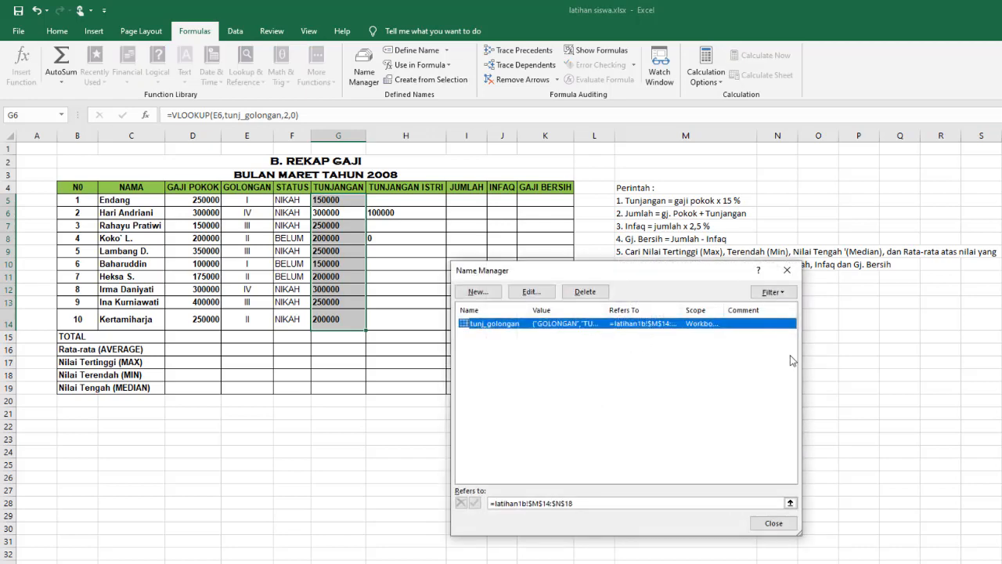
{"action": "left_click", "coordinate": [787, 271]}
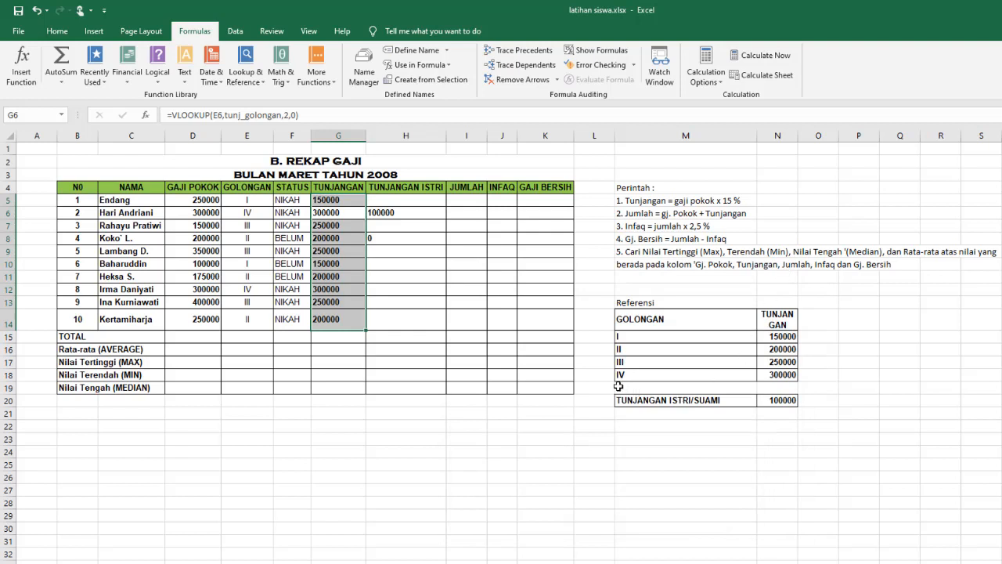
Step: Move the TUNJANGAN ISTRI/SUAMI reference row to M23:N23 and extend the name tunj_golongan to refer to =latihan1b!$M$14:$N$19
{"action": "left_click_drag", "start_coordinate": [626, 400], "coordinate": [781, 451]}
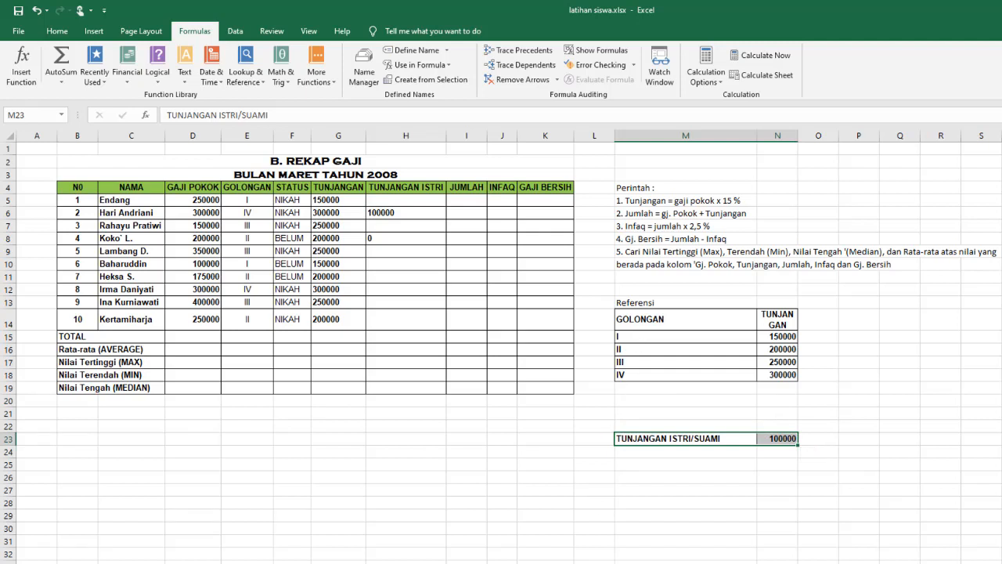
{"action": "left_click", "coordinate": [364, 70]}
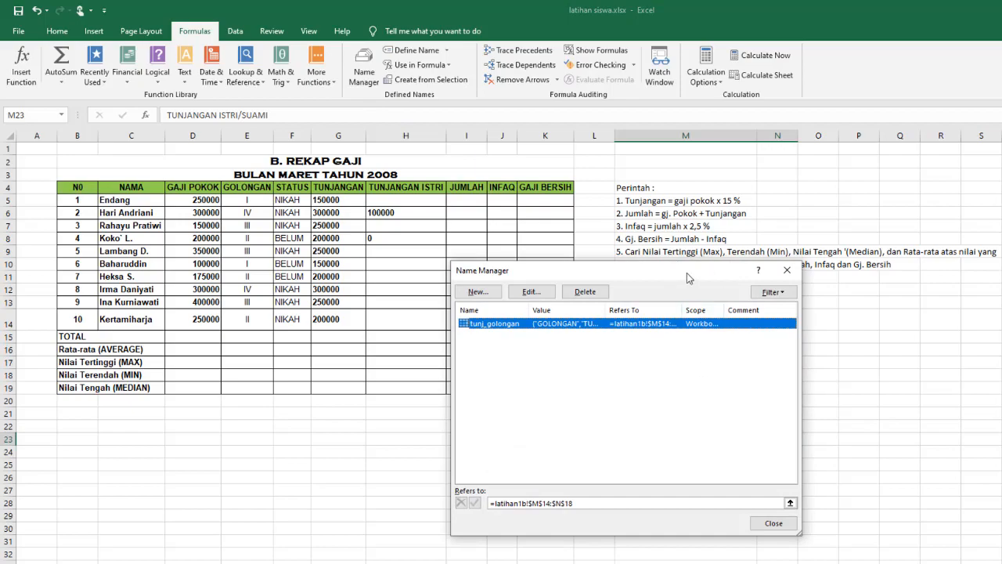
{"action": "left_click_drag", "start_coordinate": [686, 272], "coordinate": [925, 182]}
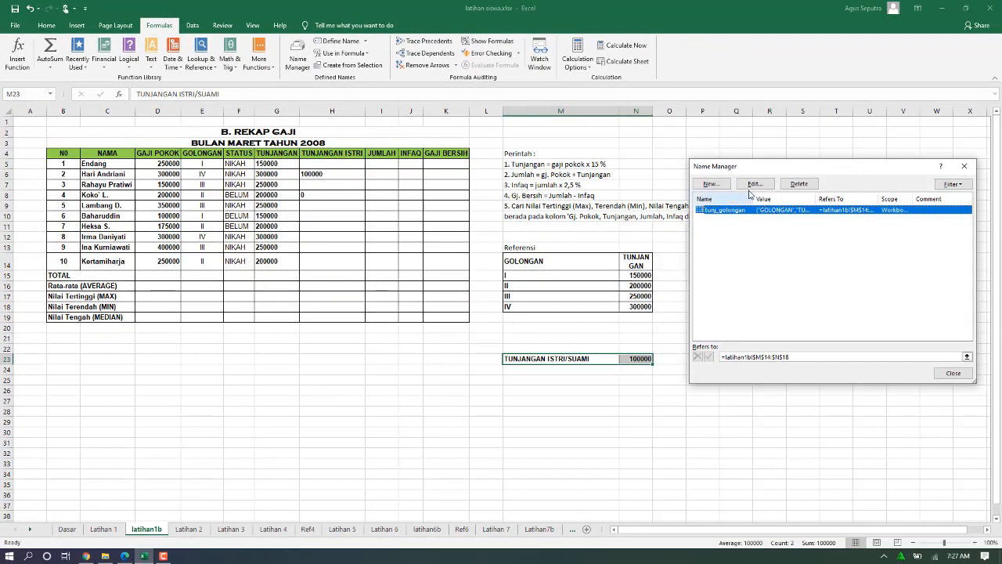
{"action": "left_click", "coordinate": [753, 184]}
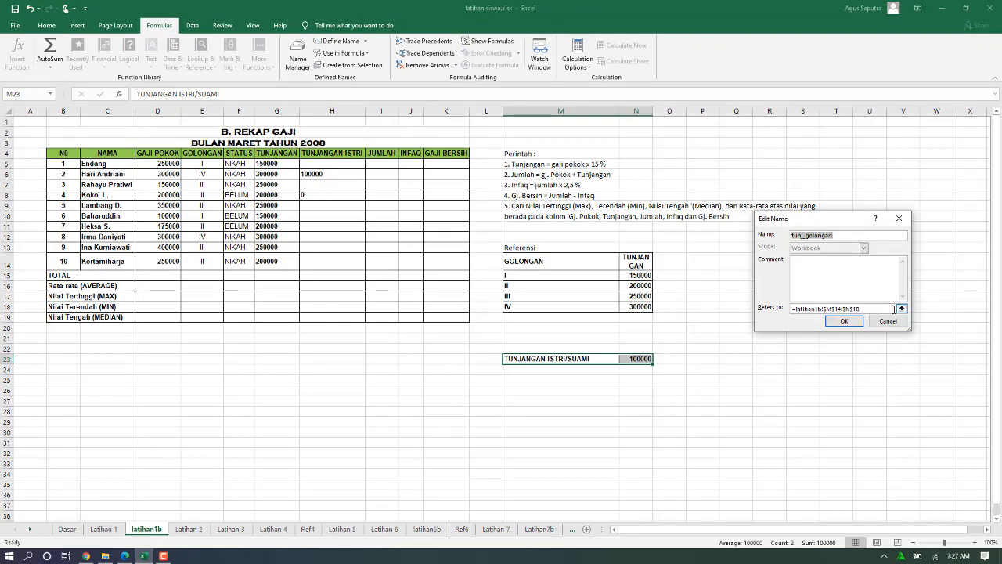
{"action": "left_click", "coordinate": [901, 310]}
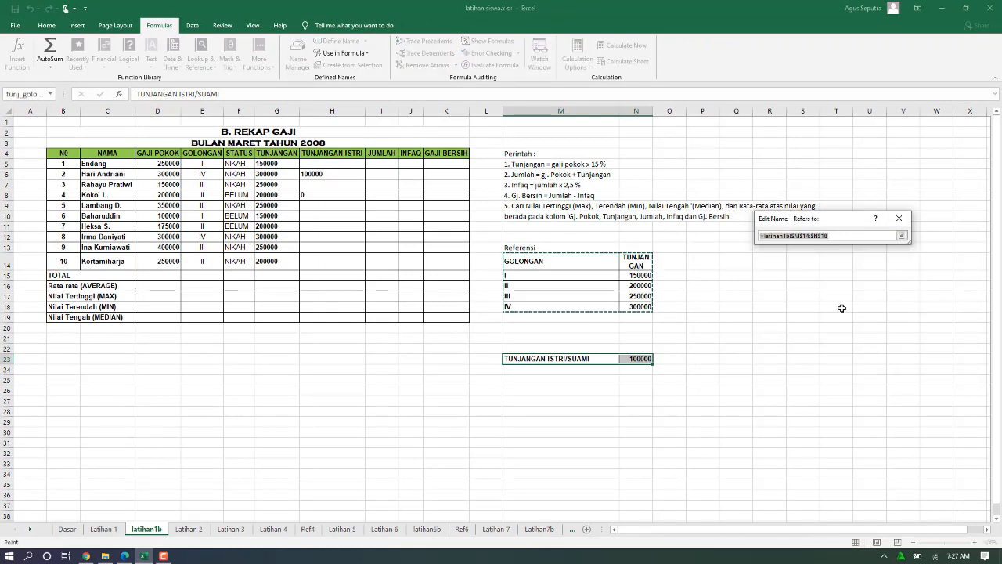
{"action": "left_click_drag", "start_coordinate": [510, 259], "coordinate": [649, 316]}
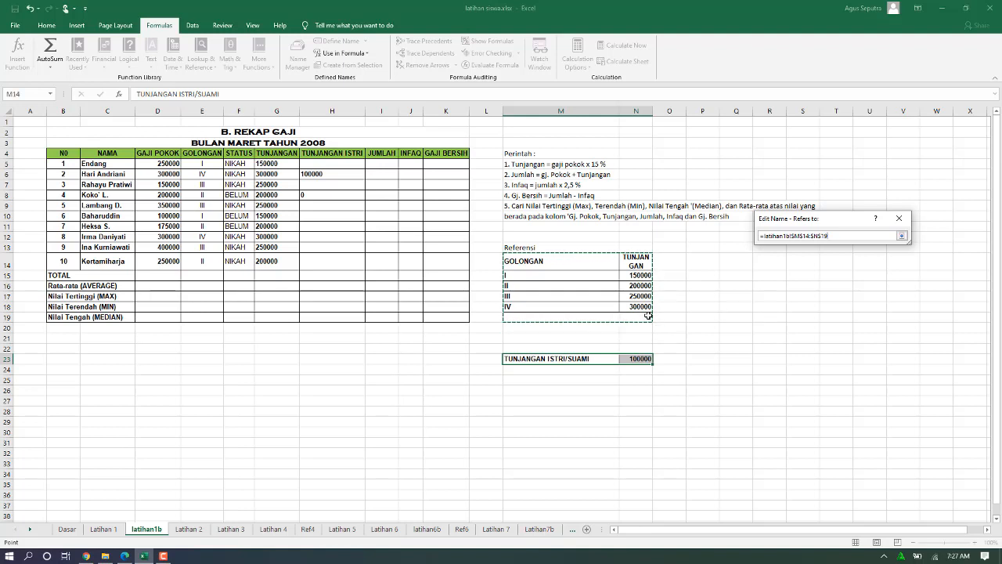
{"action": "left_click", "coordinate": [902, 236]}
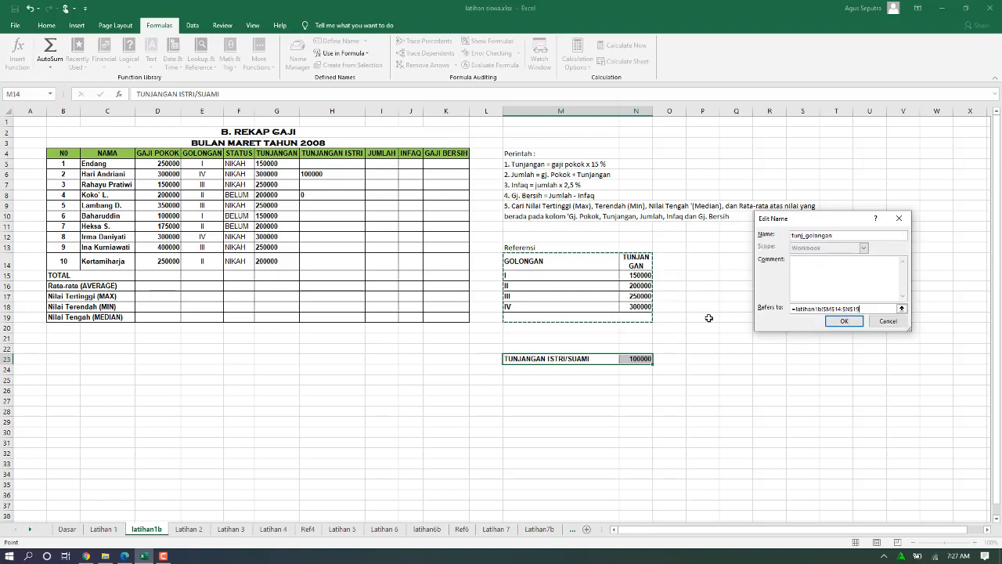
{"action": "left_click", "coordinate": [843, 321]}
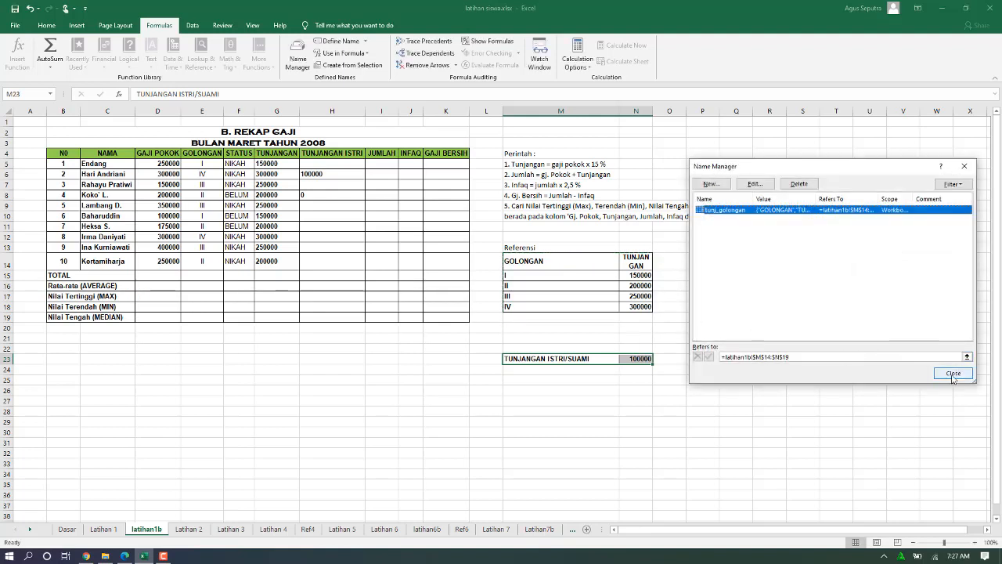
{"action": "left_click", "coordinate": [953, 374]}
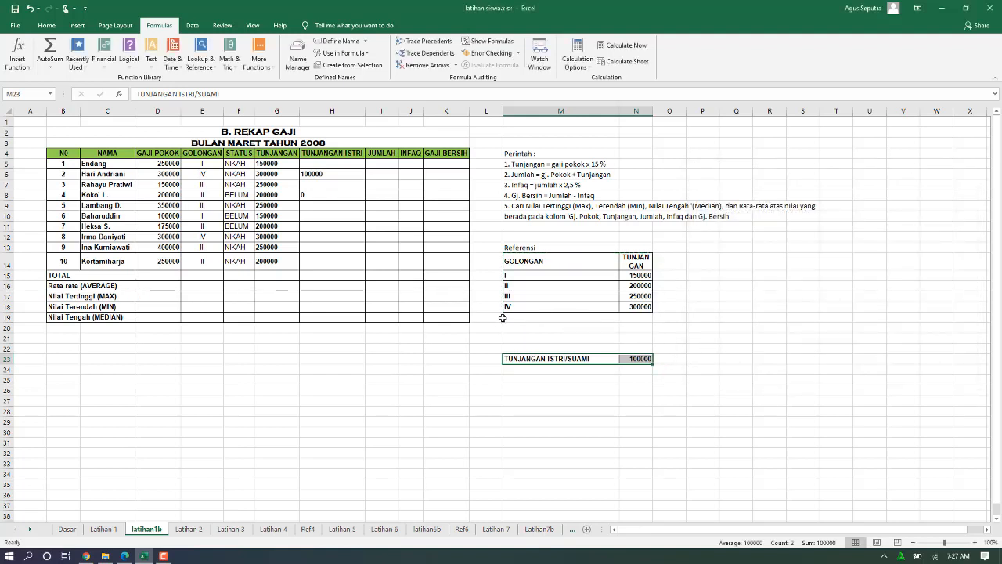
{"action": "left_click_drag", "start_coordinate": [507, 318], "coordinate": [640, 316]}
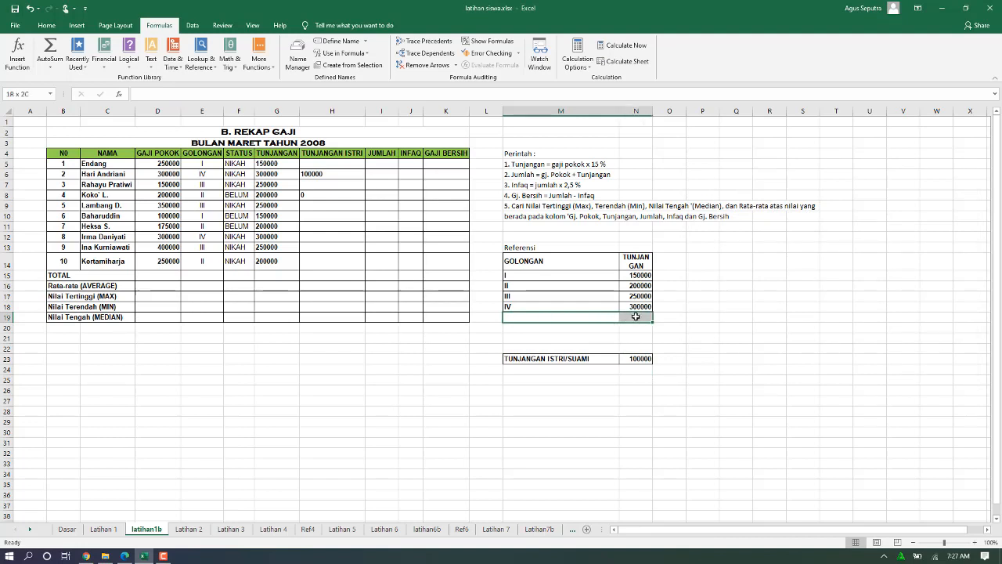
{"action": "right_click", "coordinate": [582, 316]}
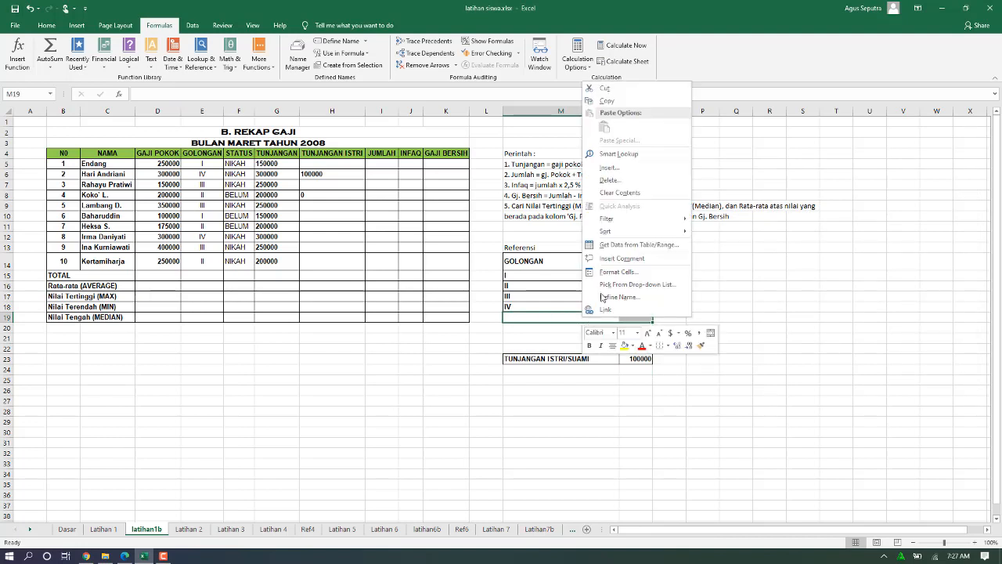
{"action": "left_click", "coordinate": [631, 168]}
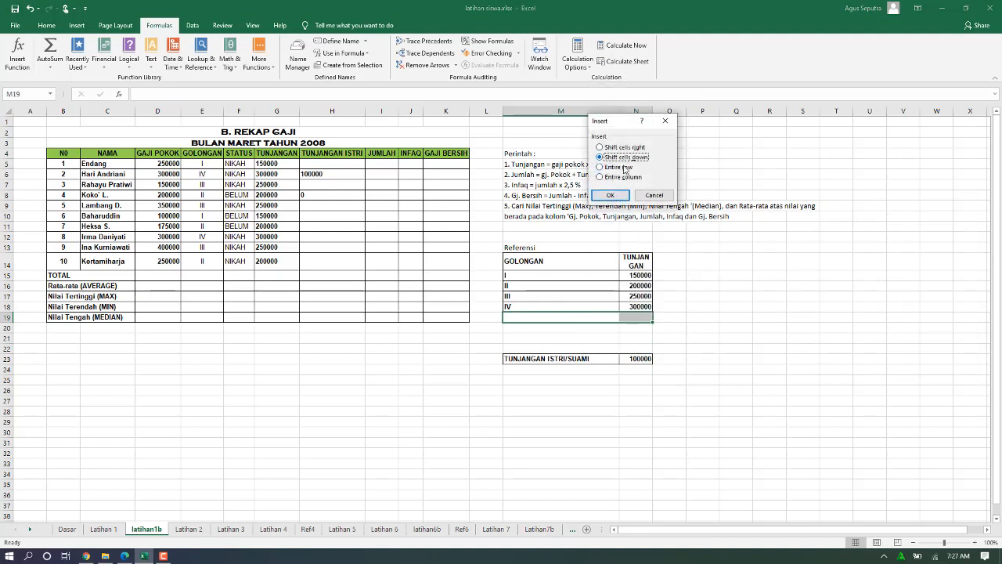
{"action": "left_click", "coordinate": [652, 195]}
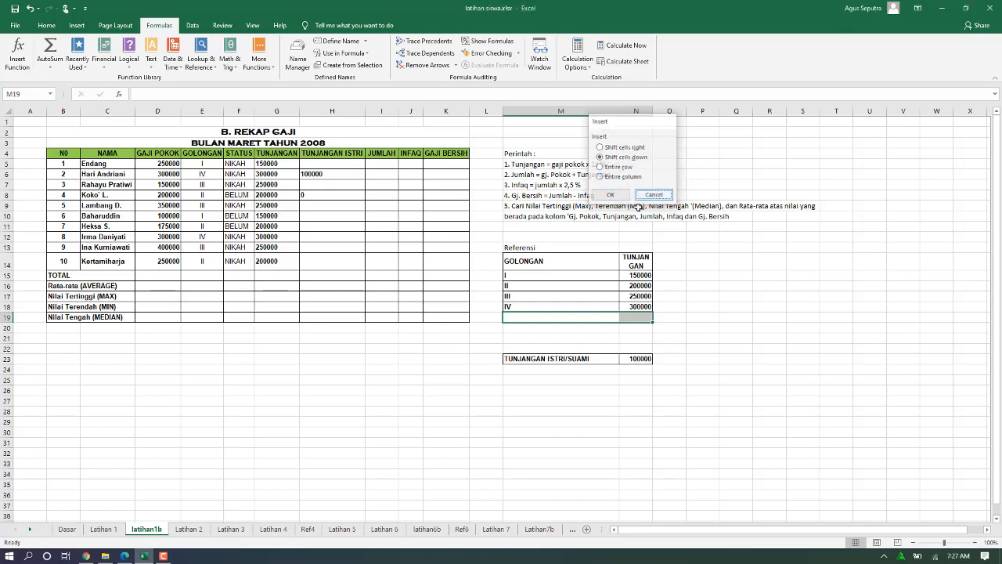
Step: Try inserting blank cells at M18:N18, shifting the reference table's IV row down, and undo the insertion
{"action": "left_click_drag", "start_coordinate": [510, 306], "coordinate": [640, 307]}
{"action": "right_click", "coordinate": [639, 307]}
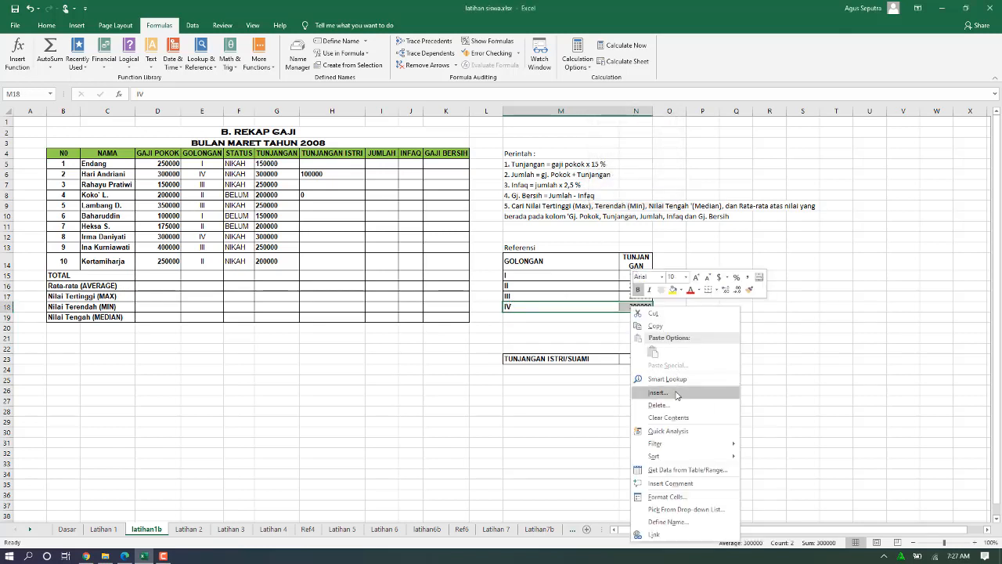
{"action": "left_click", "coordinate": [678, 381]}
{"action": "left_click", "coordinate": [650, 419]}
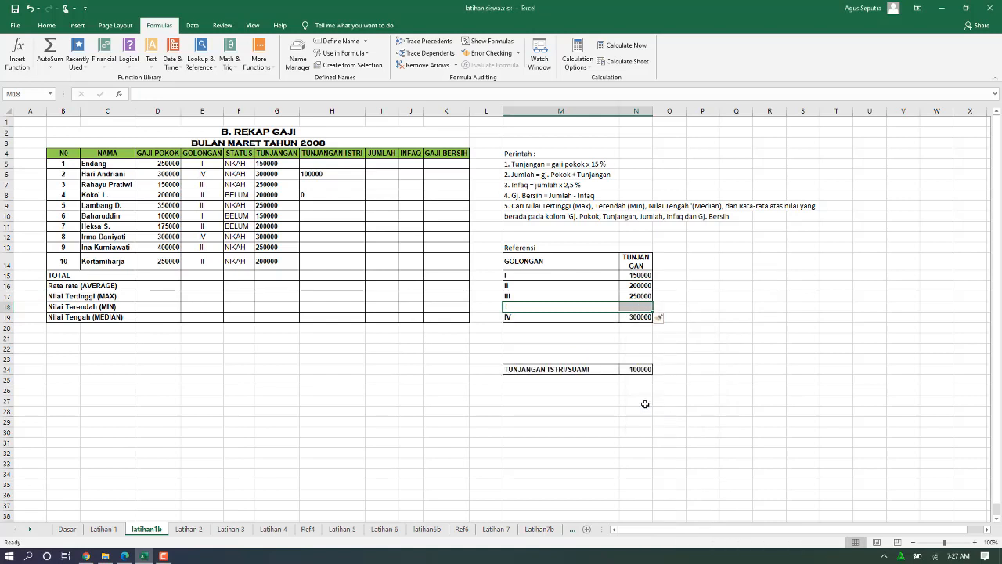
{"action": "key", "text": "ctrl+z"}
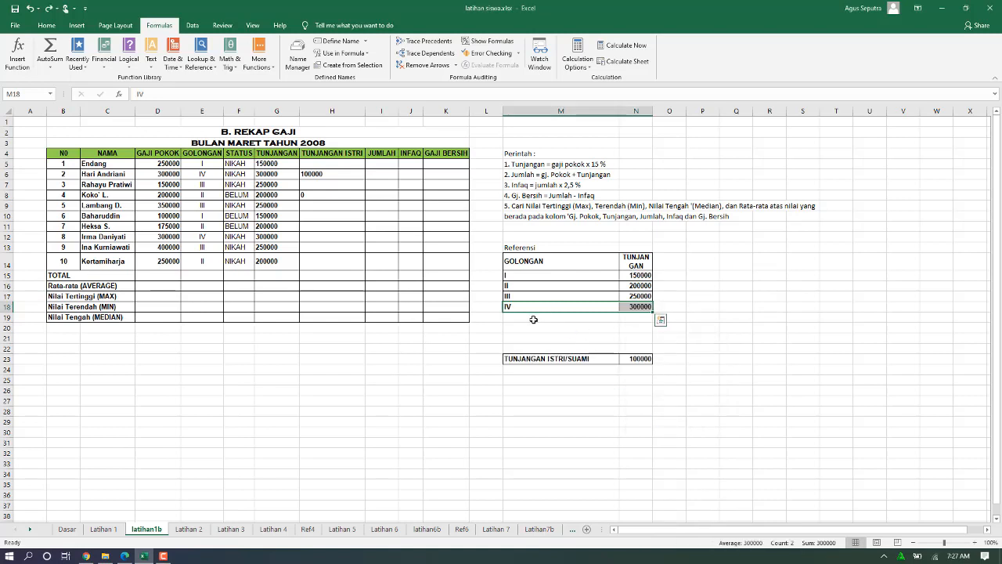
Step: Insert blank cells at M19:N19 below the IV row, shifting the cells underneath down
{"action": "left_click_drag", "start_coordinate": [518, 317], "coordinate": [629, 316]}
{"action": "right_click", "coordinate": [628, 316]}
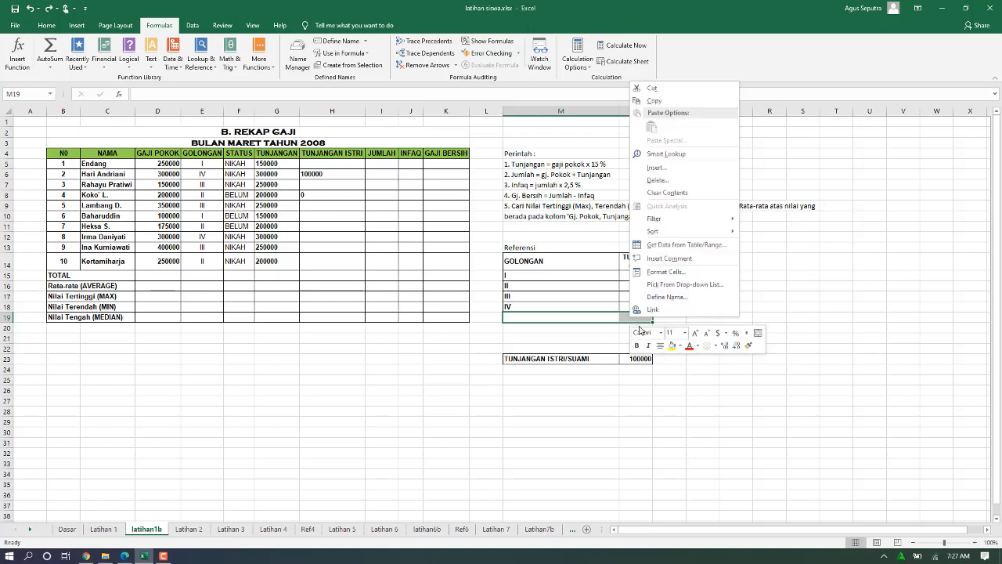
{"action": "left_click", "coordinate": [674, 166]}
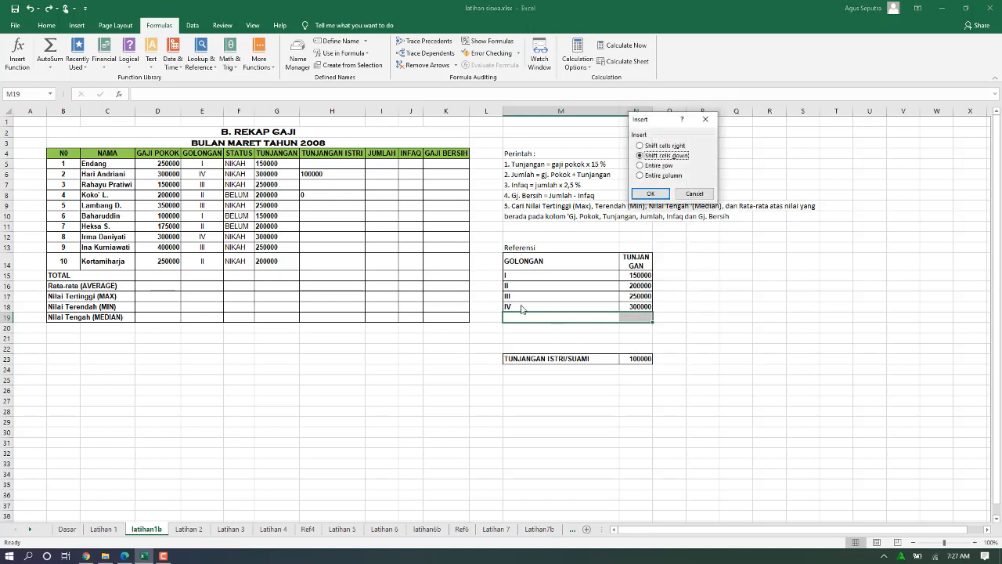
{"action": "left_click", "coordinate": [651, 196]}
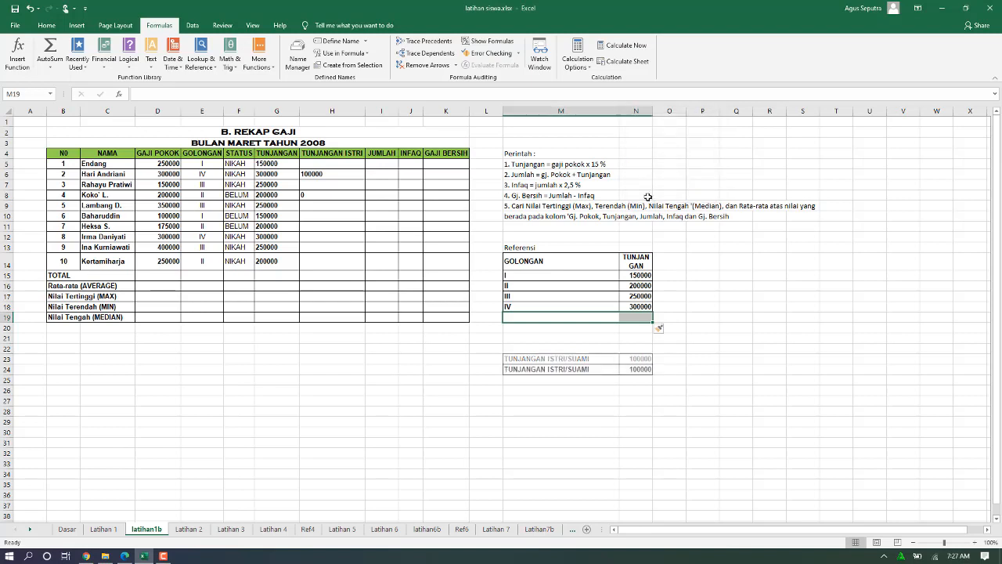
Step: Add golongan V with a tunjangan of 60000 to the reference table in M19:N19
{"action": "left_click", "coordinate": [514, 317]}
{"action": "type", "text": "V"}
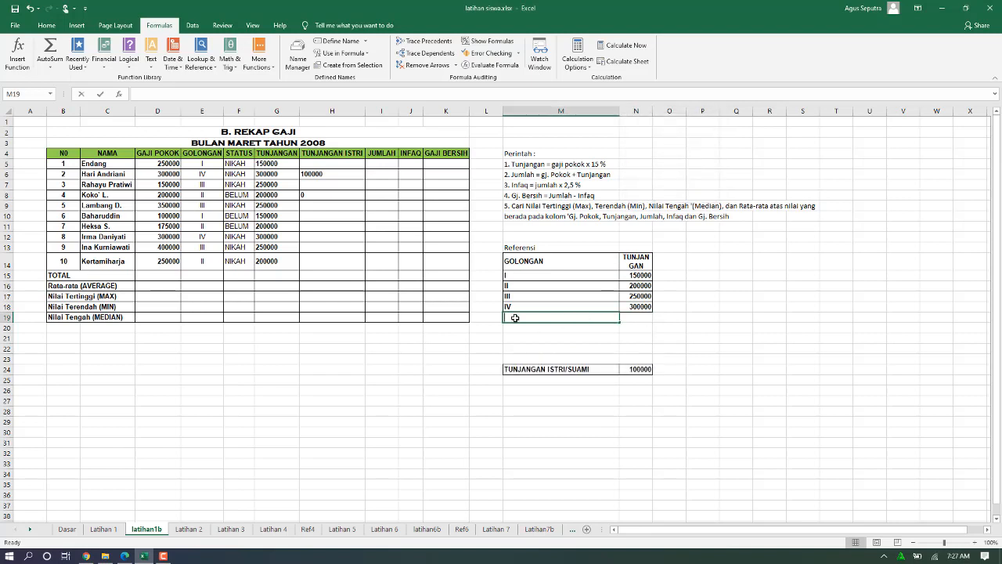
{"action": "key", "text": "Tab"}
{"action": "type", "text": "6"}
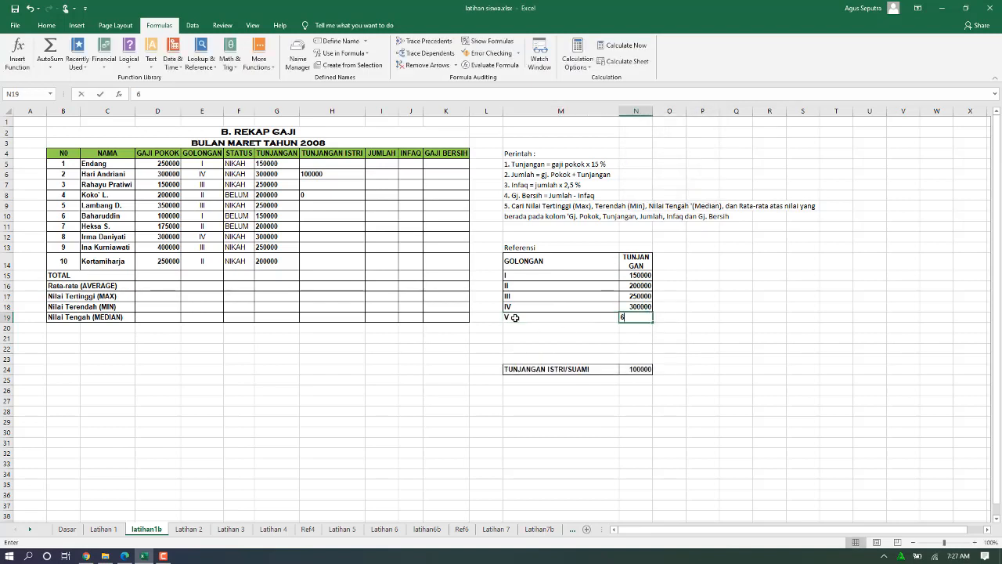
{"action": "type", "text": "0000"}
{"action": "key", "text": "Tab"}
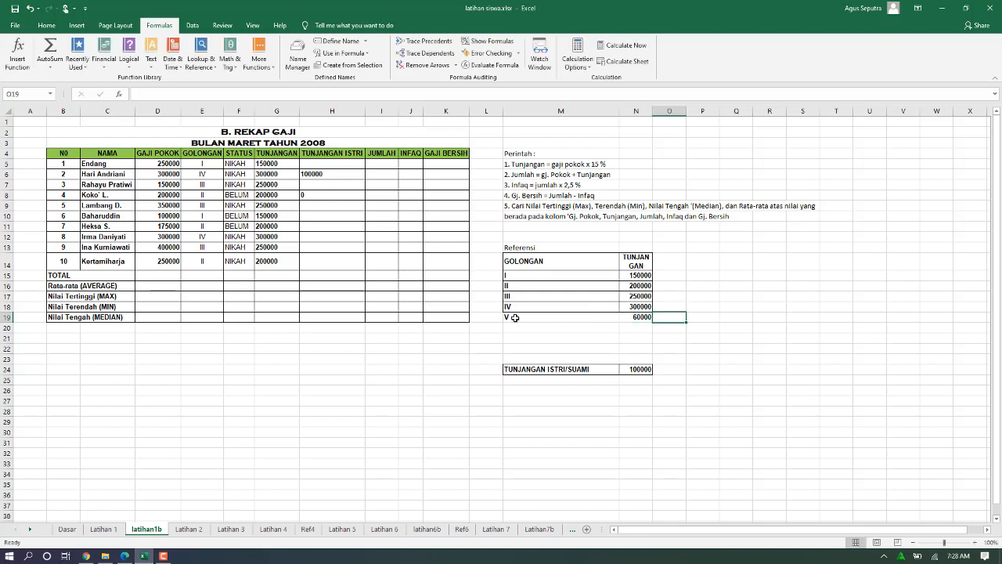
Step: Apply all borders to the golongan reference table M14:N19
{"action": "left_click_drag", "start_coordinate": [520, 262], "coordinate": [638, 317]}
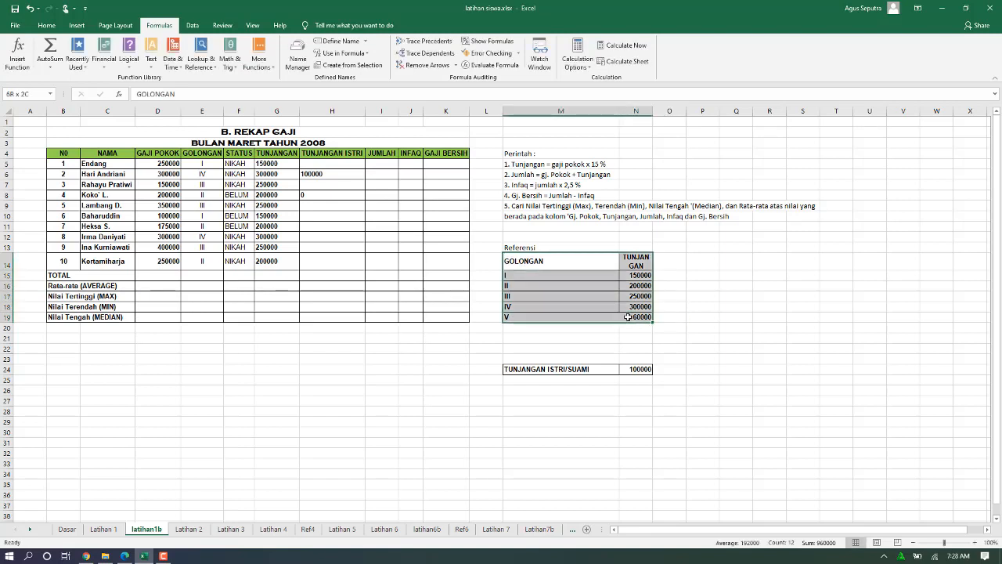
{"action": "left_click", "coordinate": [46, 25]}
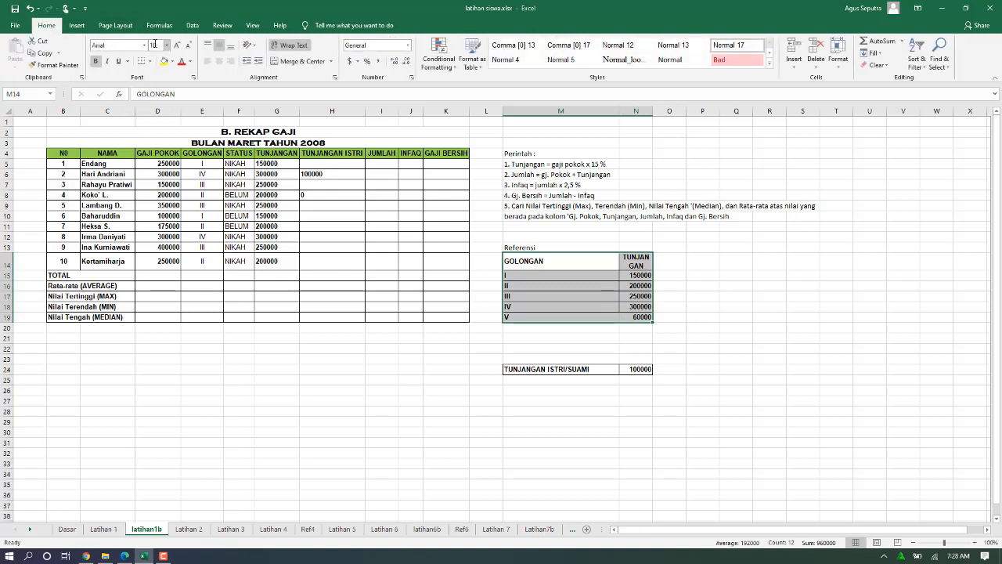
{"action": "left_click", "coordinate": [331, 61]}
{"action": "left_click", "coordinate": [150, 61]}
{"action": "left_click", "coordinate": [169, 150]}
{"action": "left_click", "coordinate": [573, 316]}
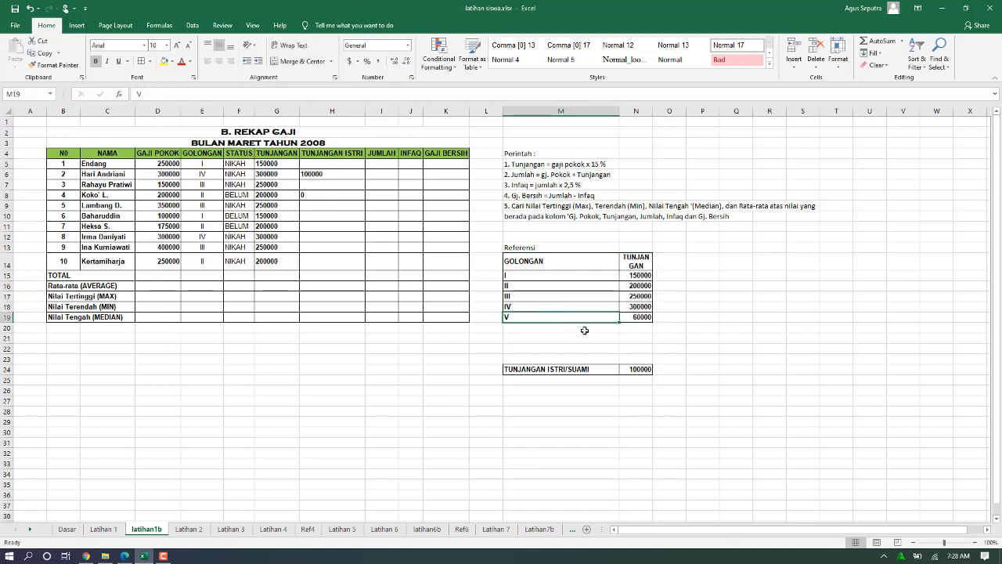
Step: Check which range the name tunj_golongan refers to in the Name Manager
{"action": "left_click", "coordinate": [580, 329]}
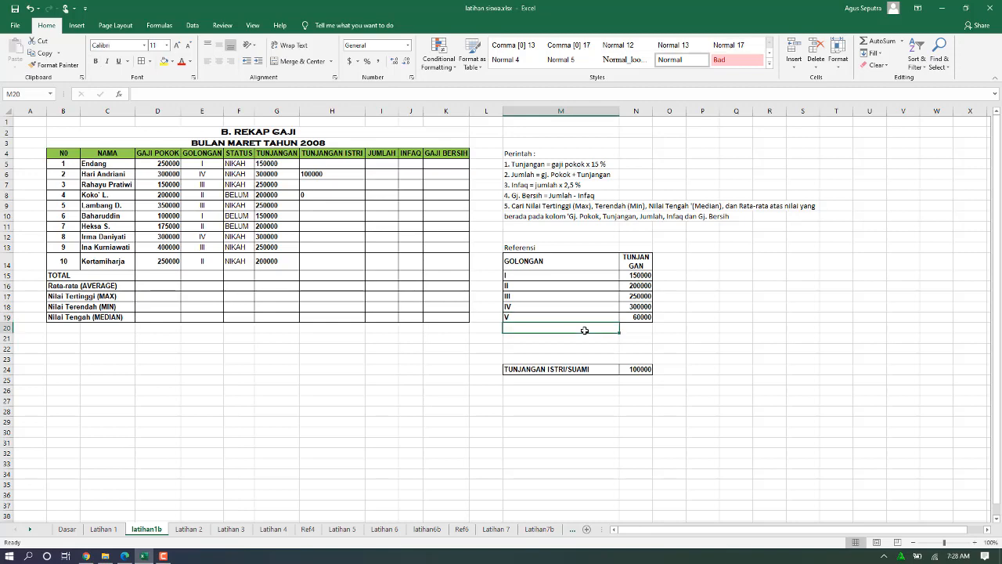
{"action": "left_click", "coordinate": [159, 25]}
{"action": "left_click", "coordinate": [297, 55]}
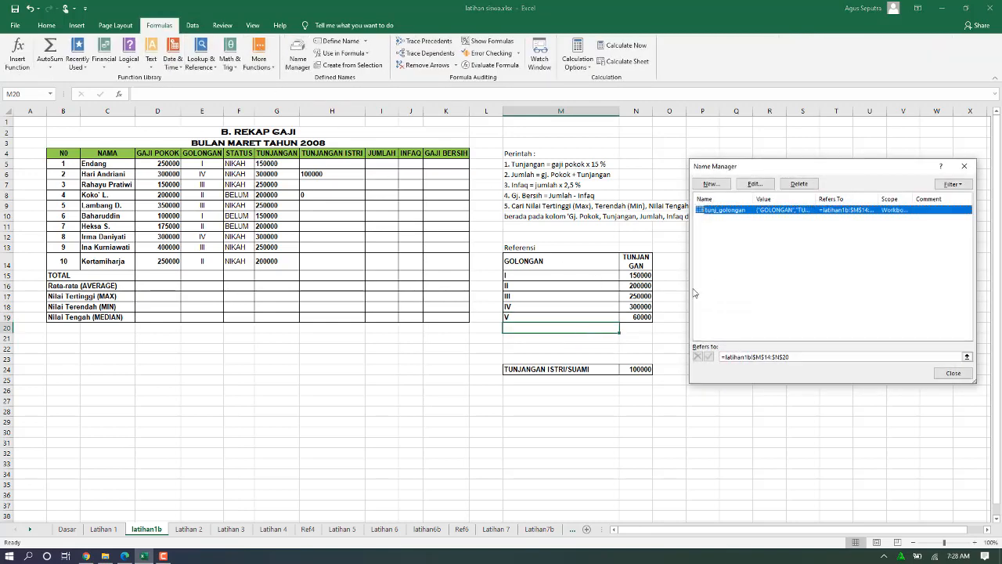
{"action": "double_click", "coordinate": [885, 210]}
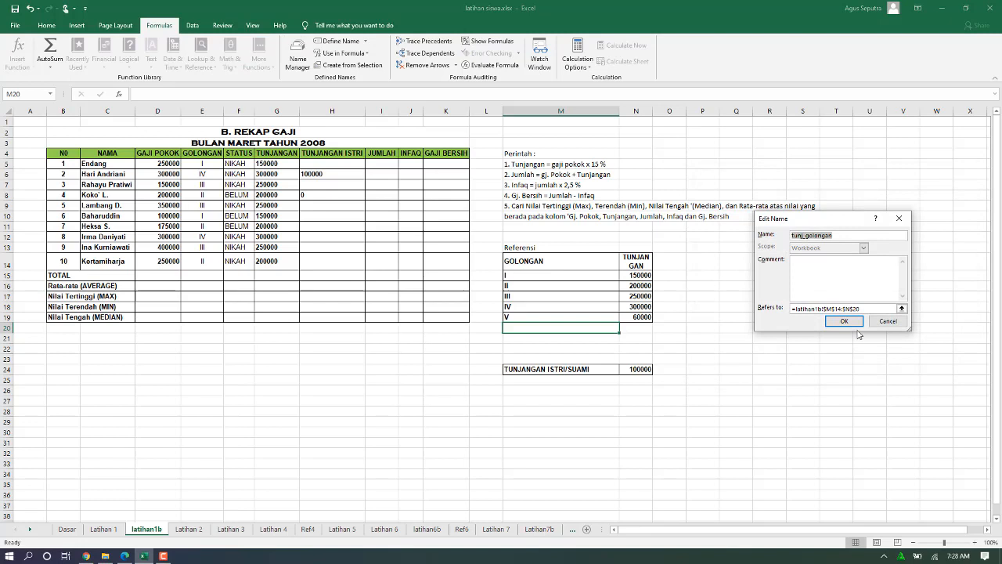
{"action": "left_click", "coordinate": [901, 309]}
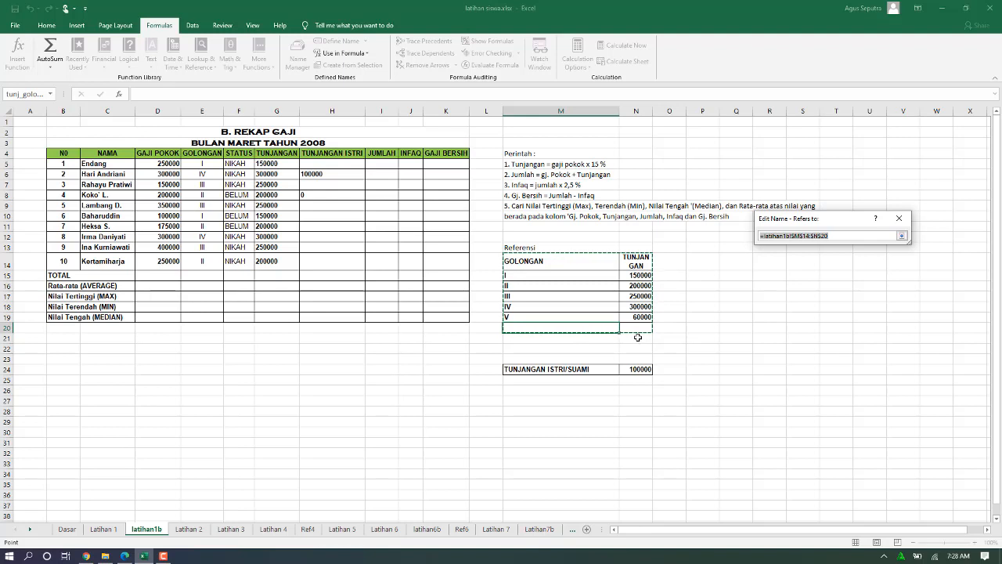
{"action": "left_click", "coordinate": [899, 219]}
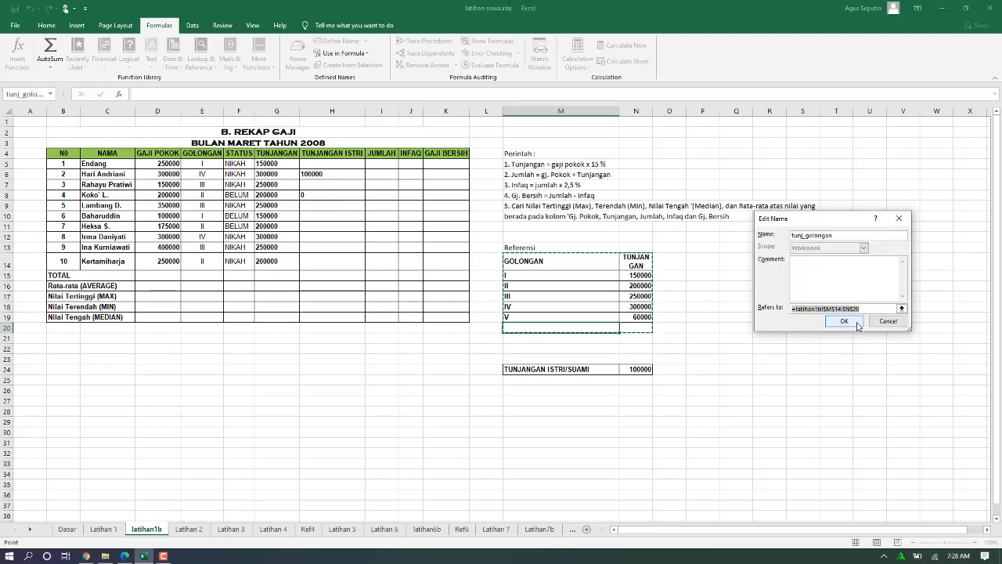
{"action": "left_click", "coordinate": [844, 321]}
{"action": "left_click", "coordinate": [954, 372]}
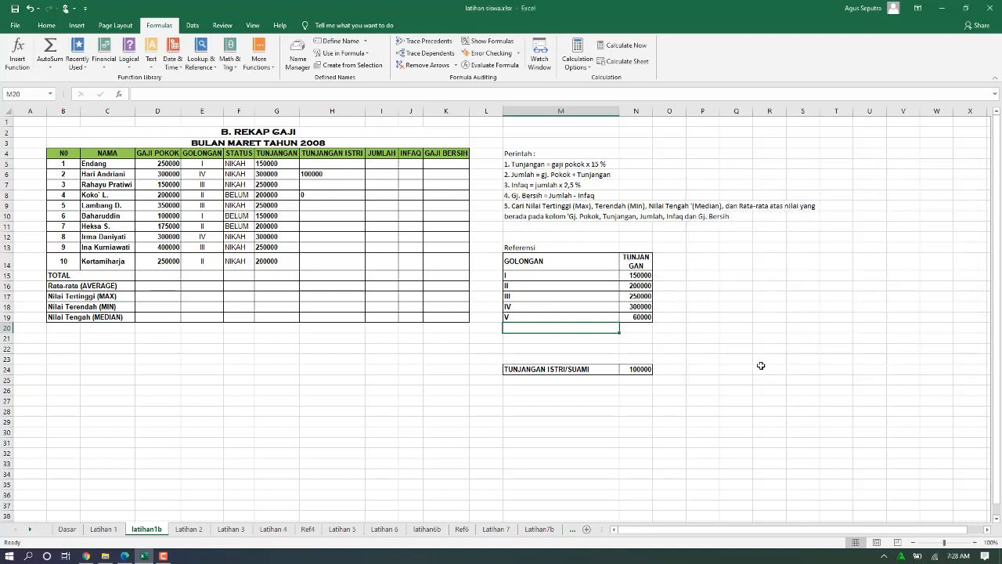
{"action": "left_click", "coordinate": [726, 343]}
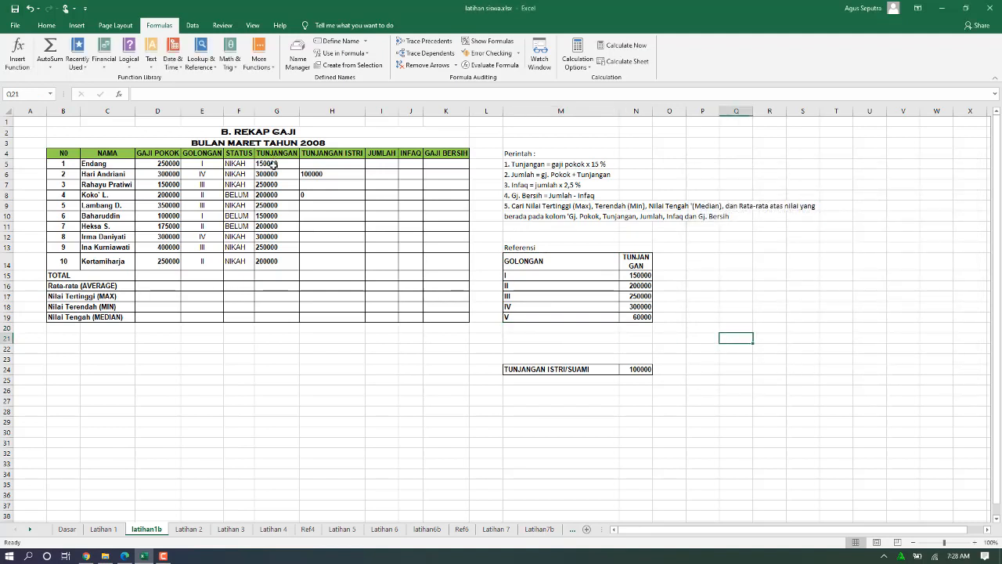
Step: Enter =$N$24 in H5 as an absolute reference to the TUNJANGAN ISTRI/SUAMI amount
{"action": "left_click", "coordinate": [313, 165]}
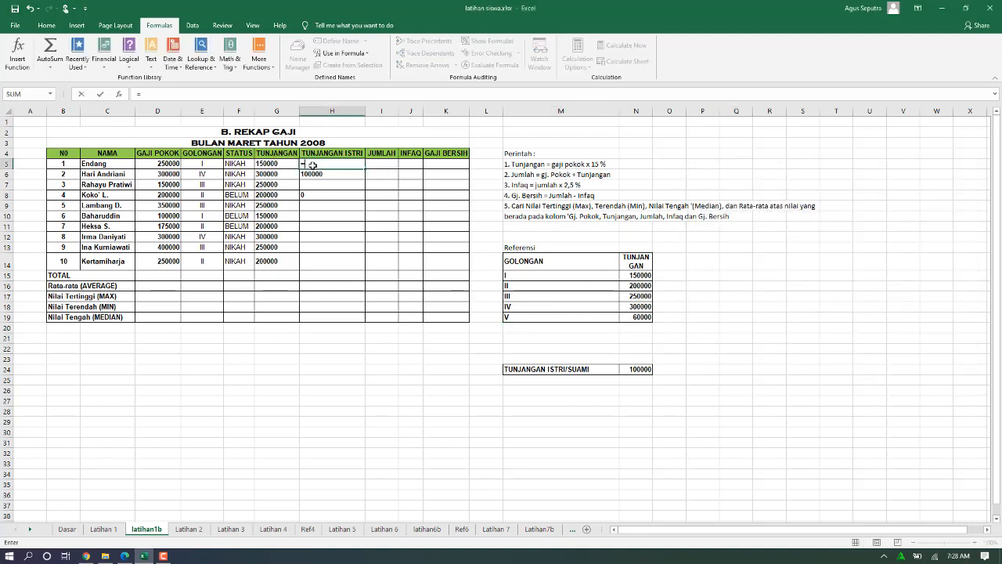
{"action": "type", "text": "="}
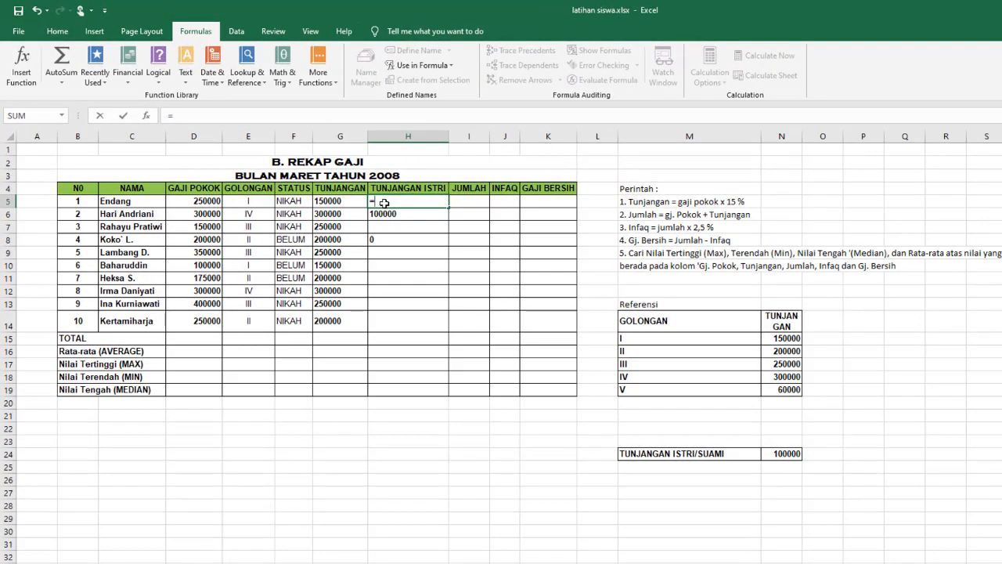
{"action": "type", "text": "tu"}
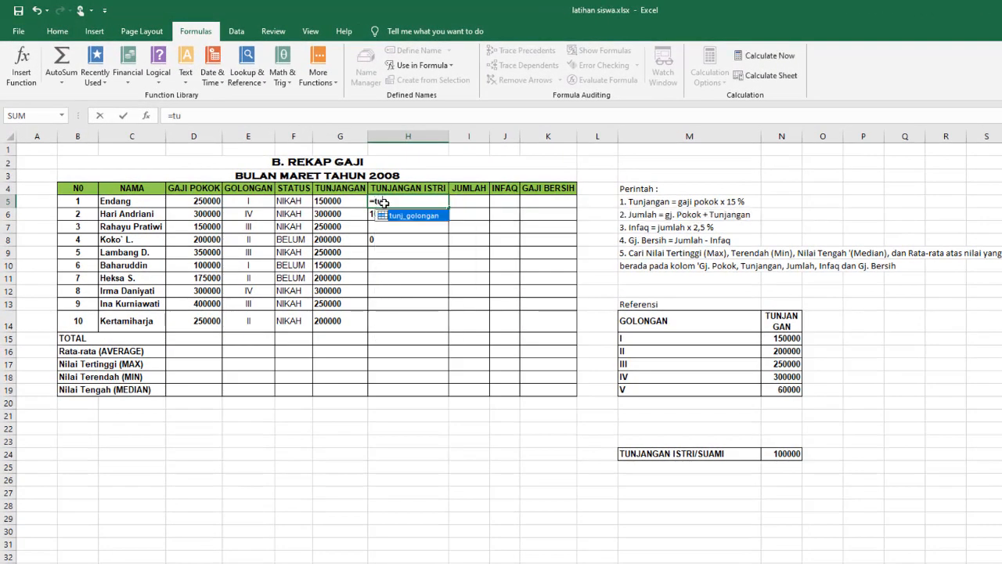
{"action": "key", "text": "BackSpace"}
{"action": "key", "text": "BackSpace"}
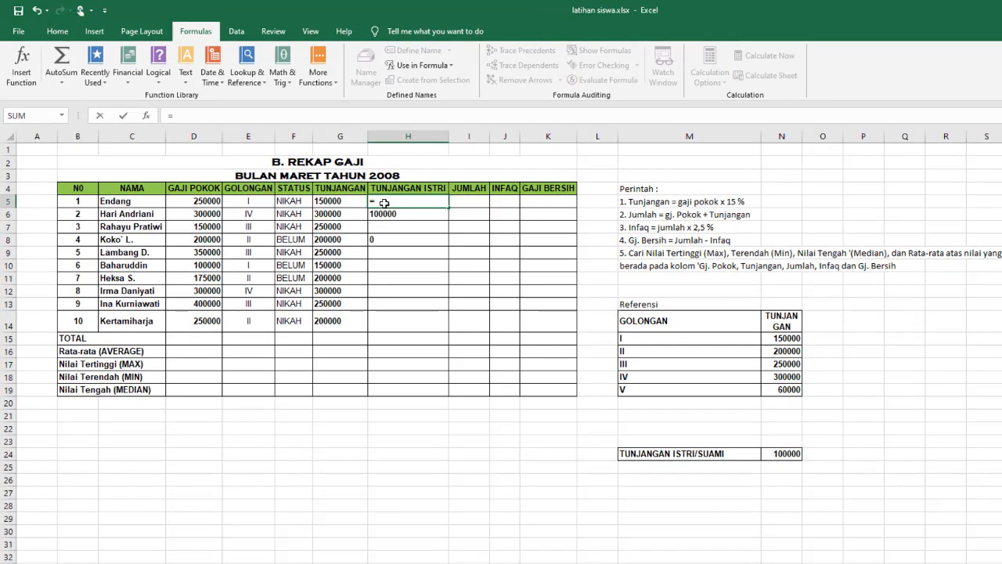
{"action": "left_click", "coordinate": [778, 456]}
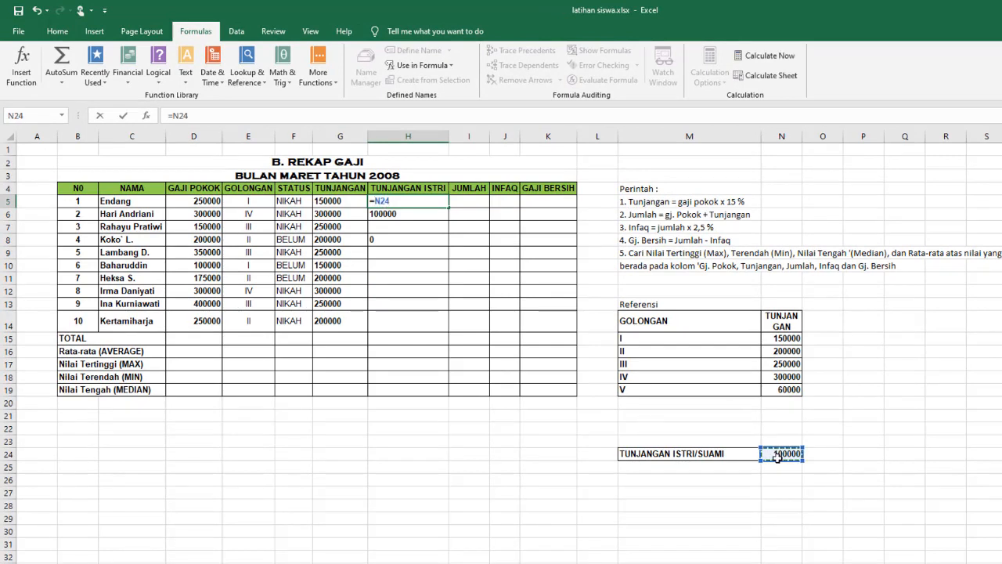
{"action": "key", "text": "F4"}
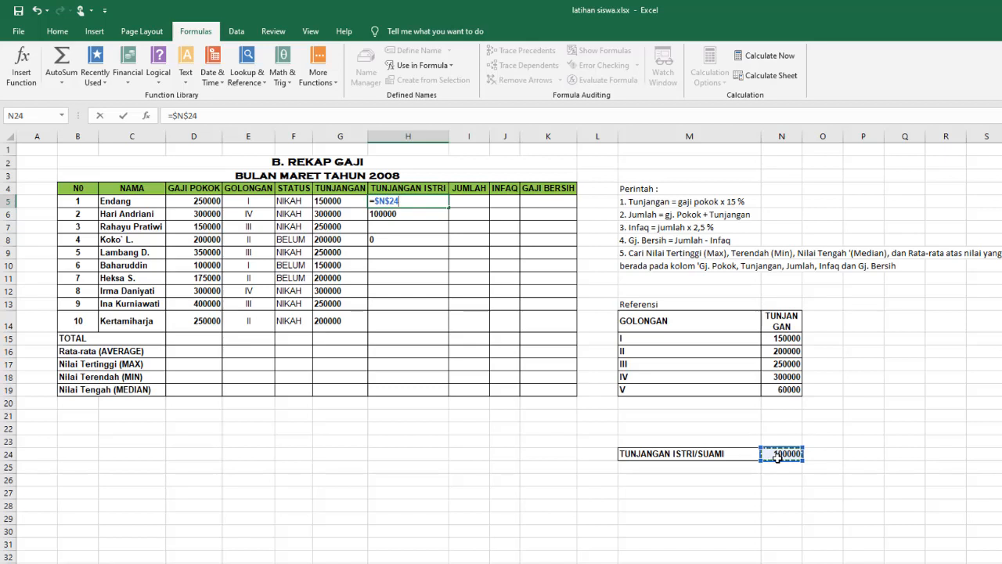
{"action": "key", "text": "Return"}
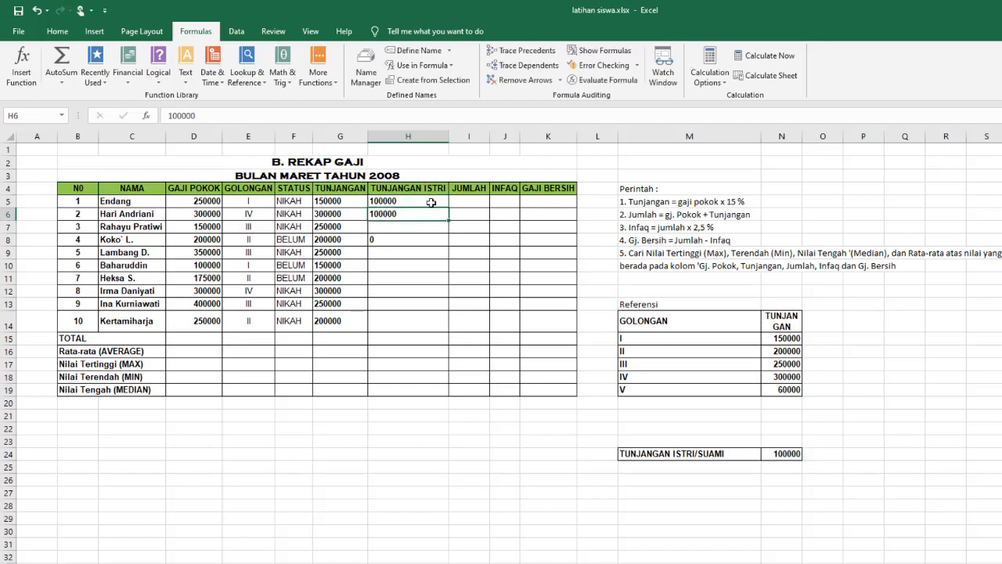
Step: Fill the H5 formula down the TUNJANGAN ISTRI column to H14
{"action": "left_click", "coordinate": [430, 202]}
{"action": "left_click_drag", "start_coordinate": [449, 208], "coordinate": [462, 334]}
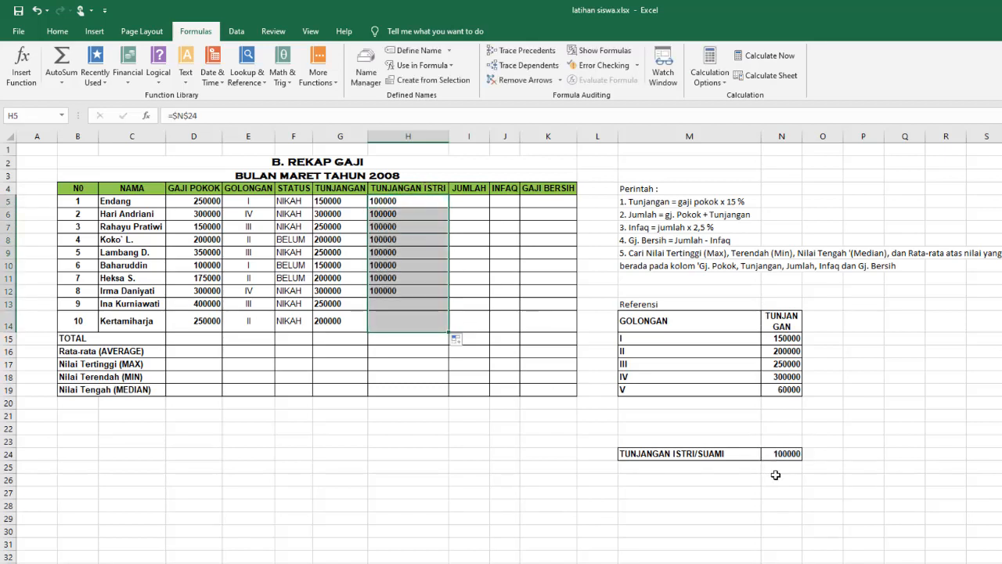
{"action": "left_click", "coordinate": [391, 321]}
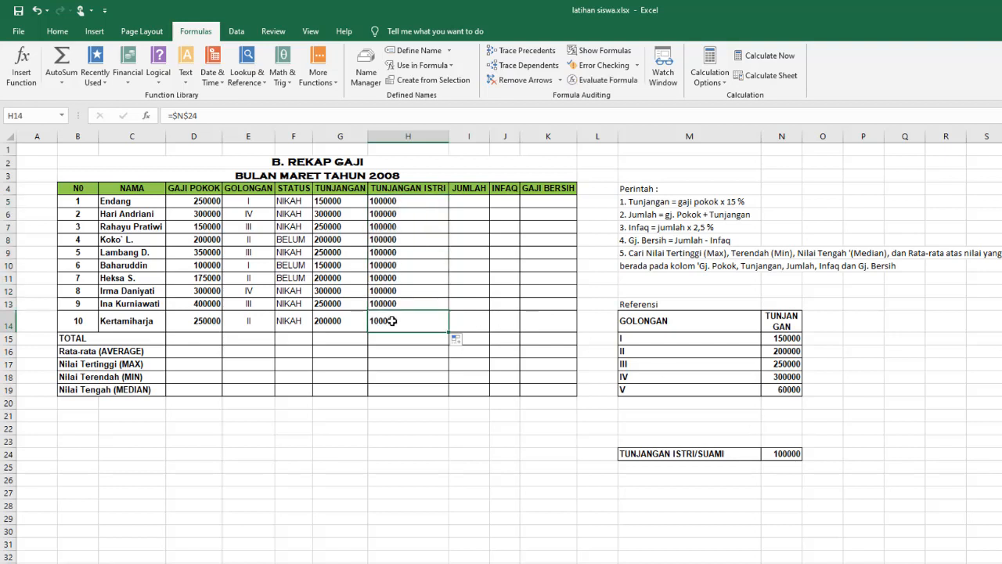
{"action": "left_click", "coordinate": [295, 202]}
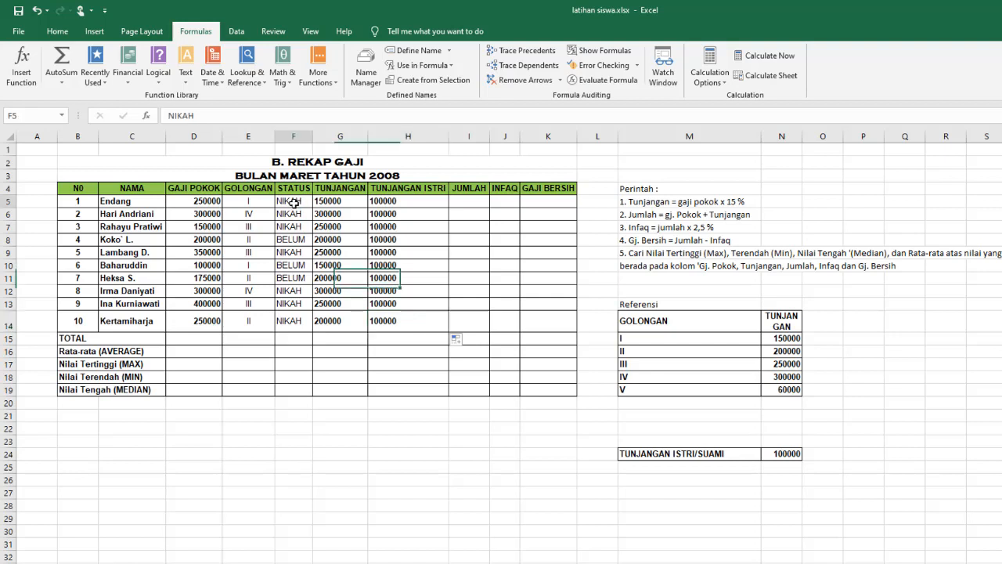
{"action": "left_click", "coordinate": [388, 203]}
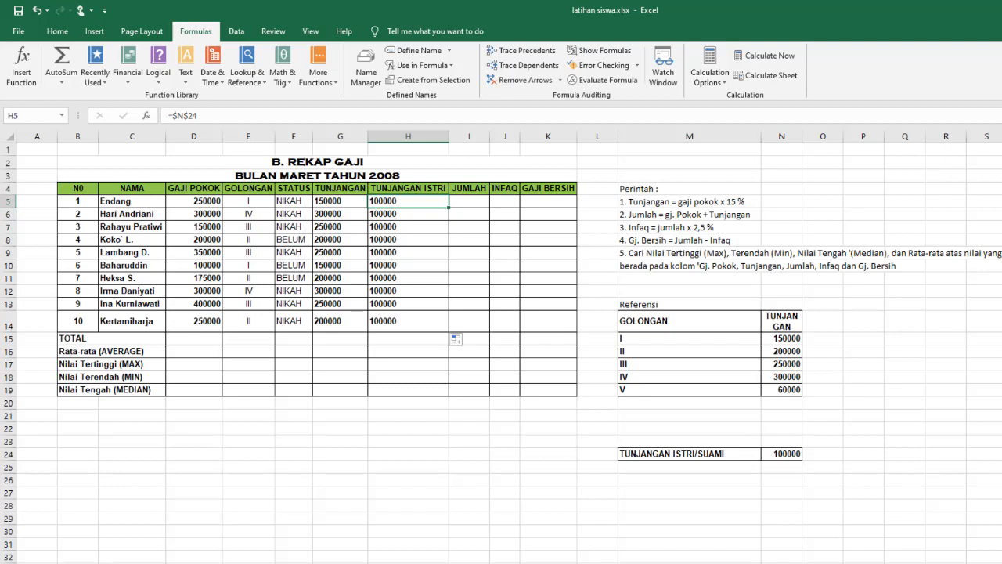
Step: Search the computer for Notepad and open it with a blank document
{"action": "key", "text": "super"}
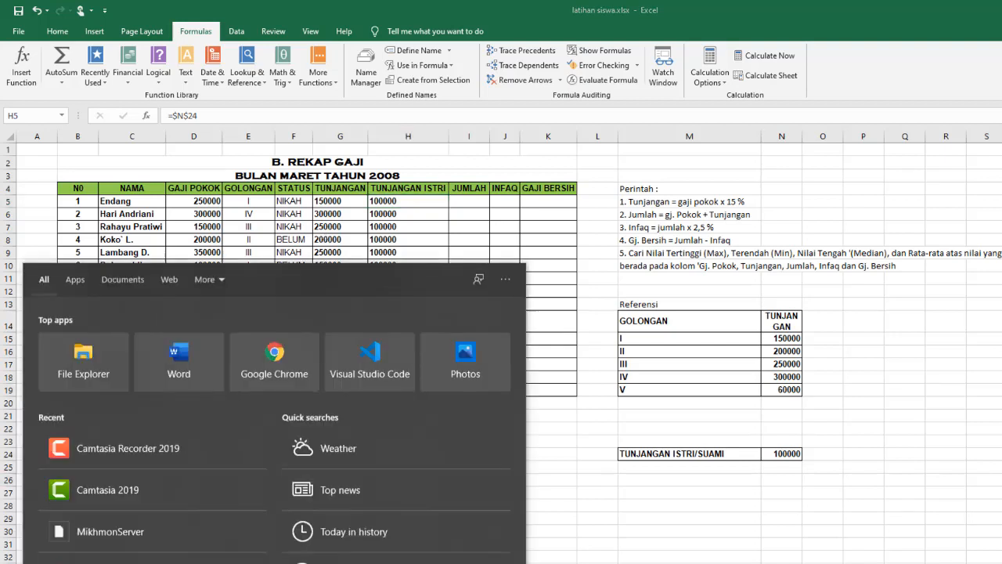
{"action": "type", "text": "if"}
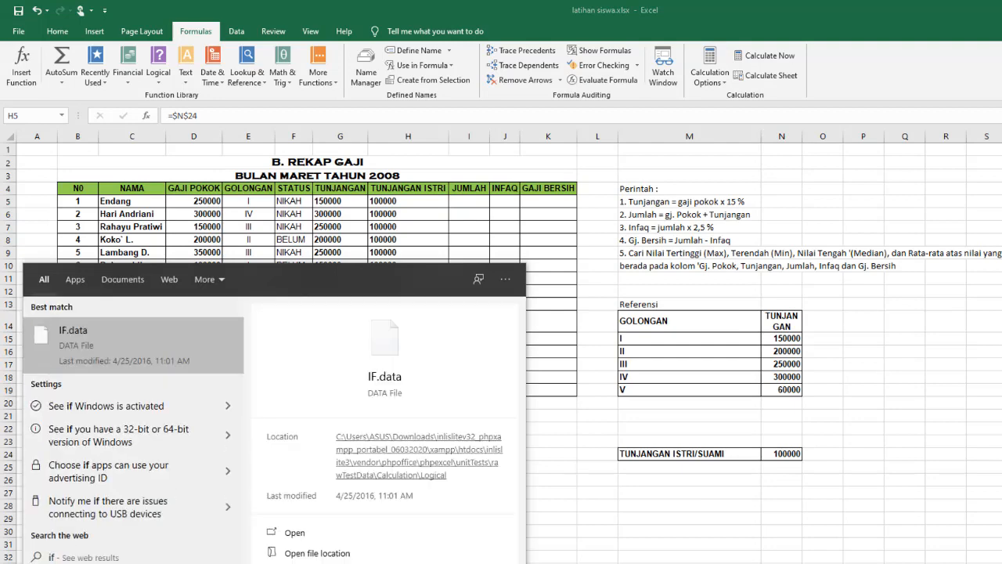
{"action": "key", "text": "BackSpace"}
{"action": "key", "text": "BackSpace"}
{"action": "type", "text": "notepad"}
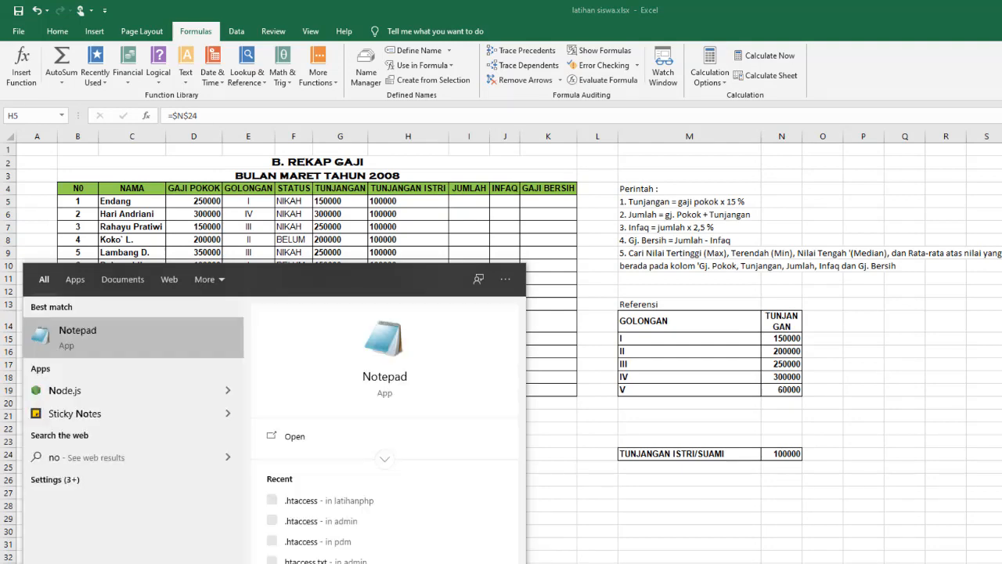
{"action": "key", "text": "Return"}
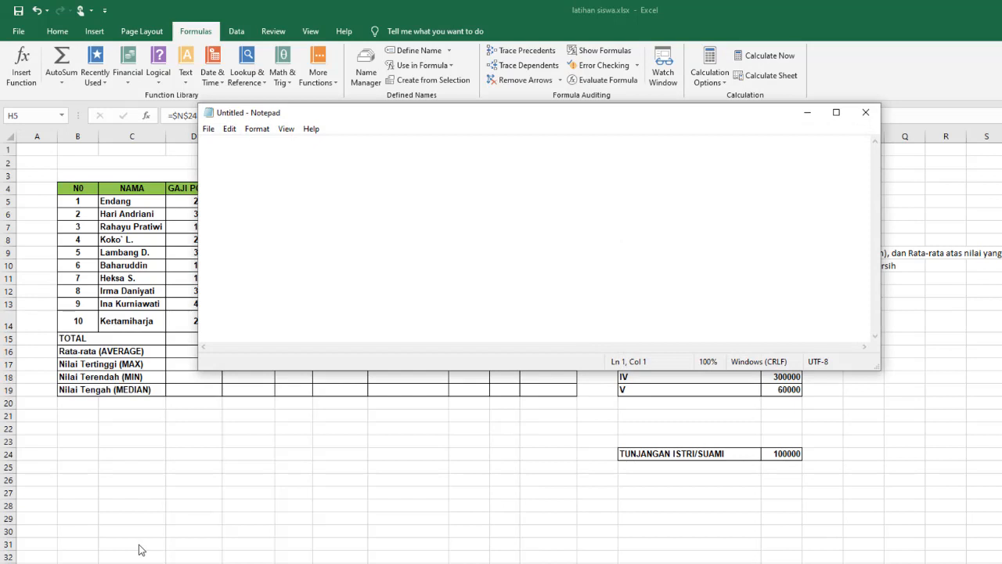
Step: Write the IF function outline if(condisi,true,false) on a single line in the blank note
{"action": "type", "text": "if( "}
{"action": "type", "text": "condisi"}
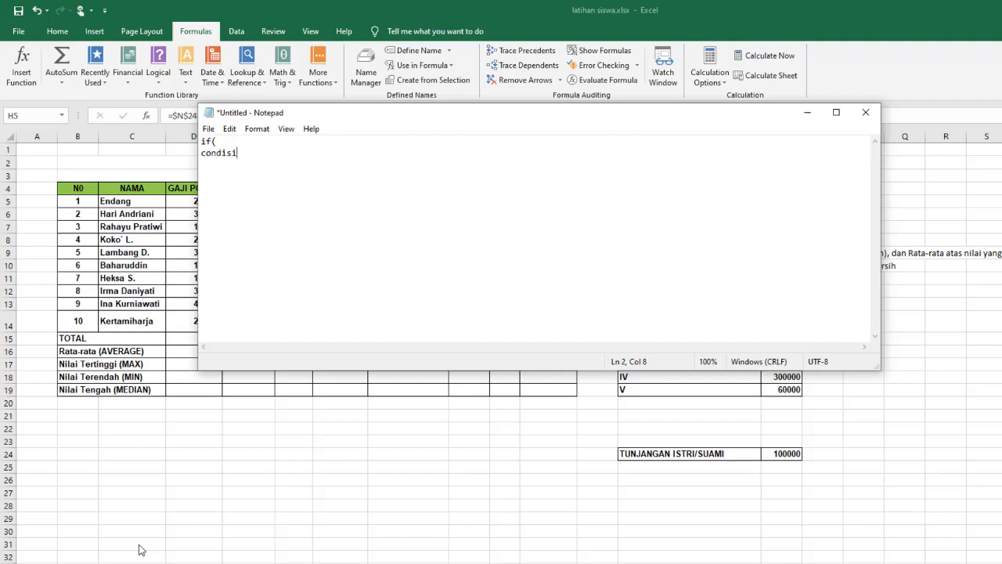
{"action": "type", "text": ",true,false"}
{"action": "key", "text": "Delete"}
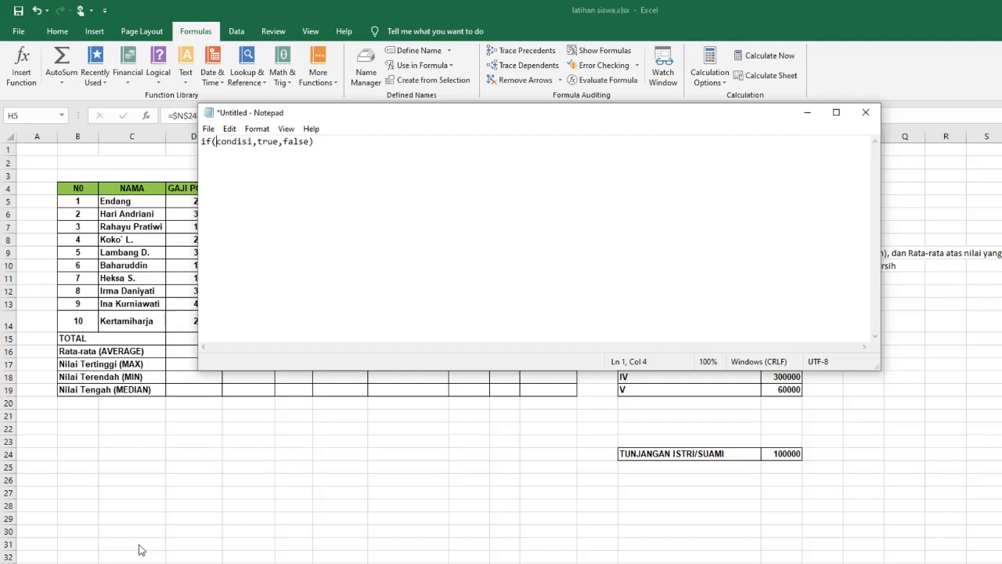
Step: Put false and the closing parenthesis of the IF outline on separate lines, and highlight the parts of the syntax
{"action": "left_click", "coordinate": [283, 141]}
{"action": "key", "text": "Return"}
{"action": "key", "text": "Right"}
{"action": "key", "text": "Return"}
{"action": "left_click_drag", "start_coordinate": [228, 154], "coordinate": [202, 154]}
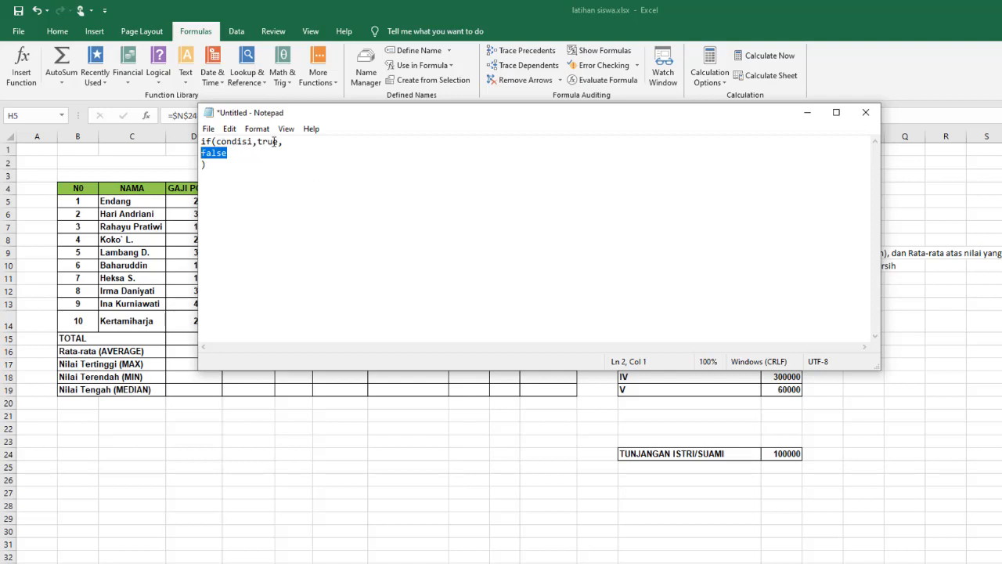
{"action": "double_click", "coordinate": [233, 140]}
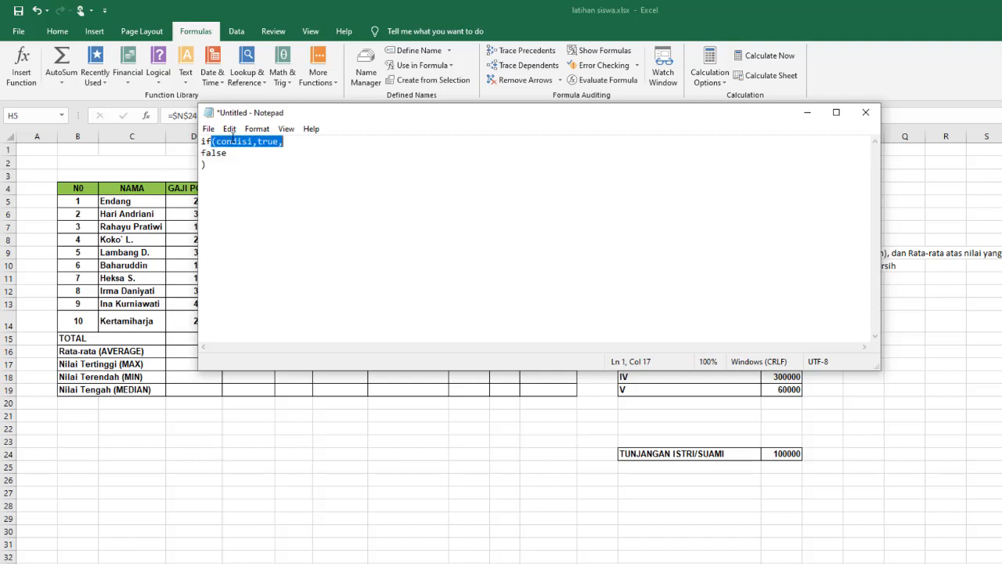
Step: Replace the condition in the IF outline with nikah=true and its true value with ttunjangan
{"action": "left_click", "coordinate": [233, 140]}
{"action": "double_click", "coordinate": [233, 140]}
{"action": "left_click", "coordinate": [232, 141]}
{"action": "left_click_drag", "start_coordinate": [252, 141], "coordinate": [217, 144]}
{"action": "type", "text": "nikah"}
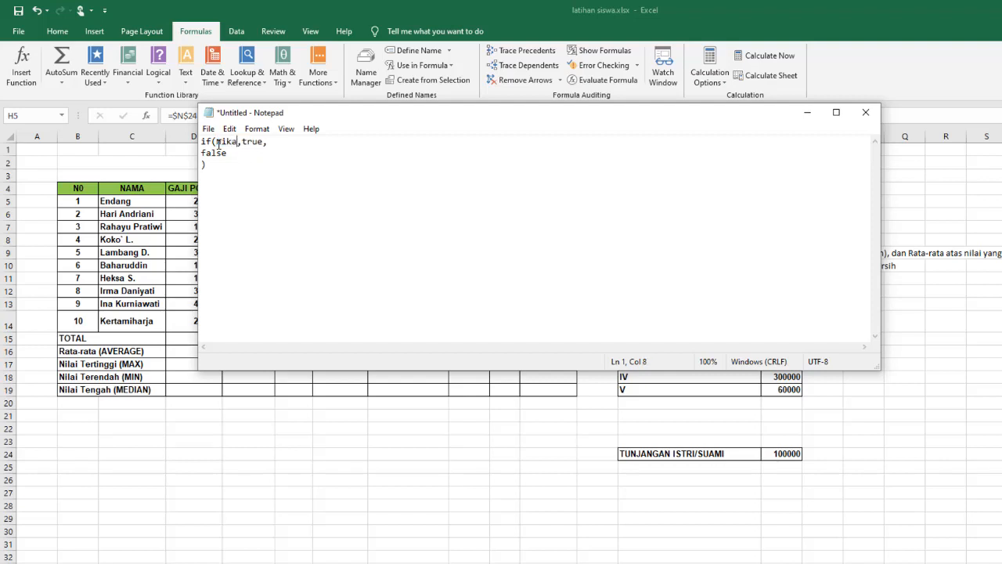
{"action": "type", "text": "=true"}
{"action": "double_click", "coordinate": [283, 142]}
{"action": "left_click", "coordinate": [283, 142]}
{"action": "double_click", "coordinate": [283, 142]}
{"action": "type", "text": "ttunjangan,"}
Step: Replace false in the outline with the nested function if(pacasran=true,tun_pac,0)
{"action": "double_click", "coordinate": [221, 152]}
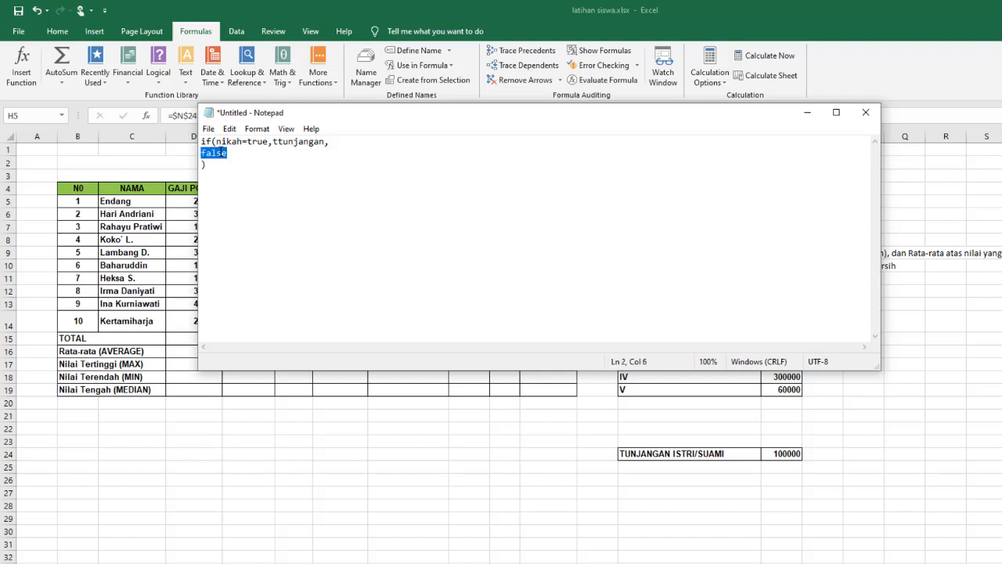
{"action": "type", "text": "if("}
{"action": "type", "text": "0"}
{"action": "type", "text": "j"}
{"action": "key", "text": "BackSpace"}
{"action": "type", "text": "pacasran"}
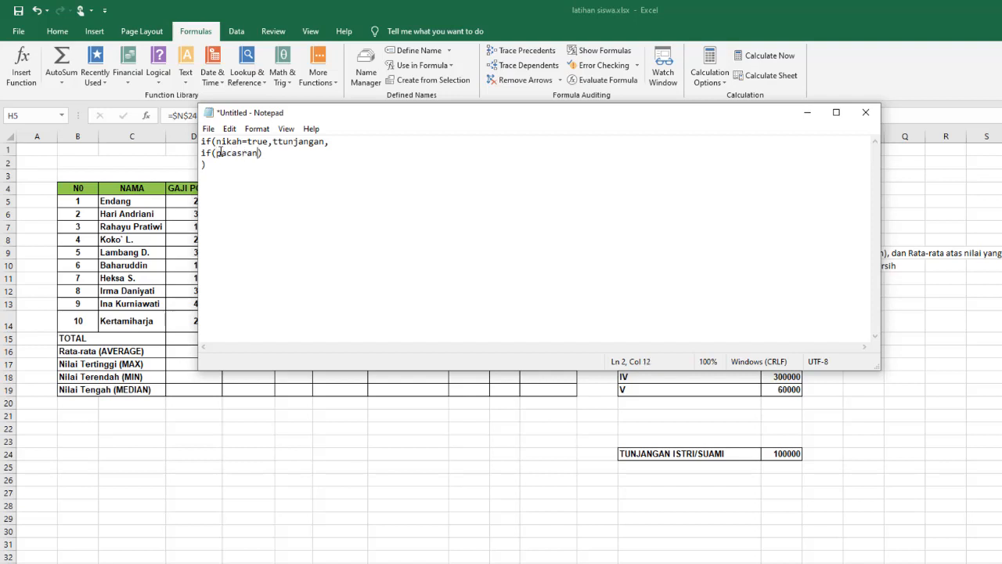
{"action": "type", "text": ","}
{"action": "key", "text": "BackSpace"}
{"action": "type", "text": "="}
{"action": "type", "text": "true"}
{"action": "type", "text": ","}
{"action": "type", "text": "tun"}
{"action": "type", "text": "-pac"}
{"action": "key", "text": "BackSpace"}
{"action": "key", "text": "BackSpace"}
{"action": "key", "text": "BackSpace"}
{"action": "key", "text": "BackSpace"}
{"action": "type", "text": "_pac,0"}
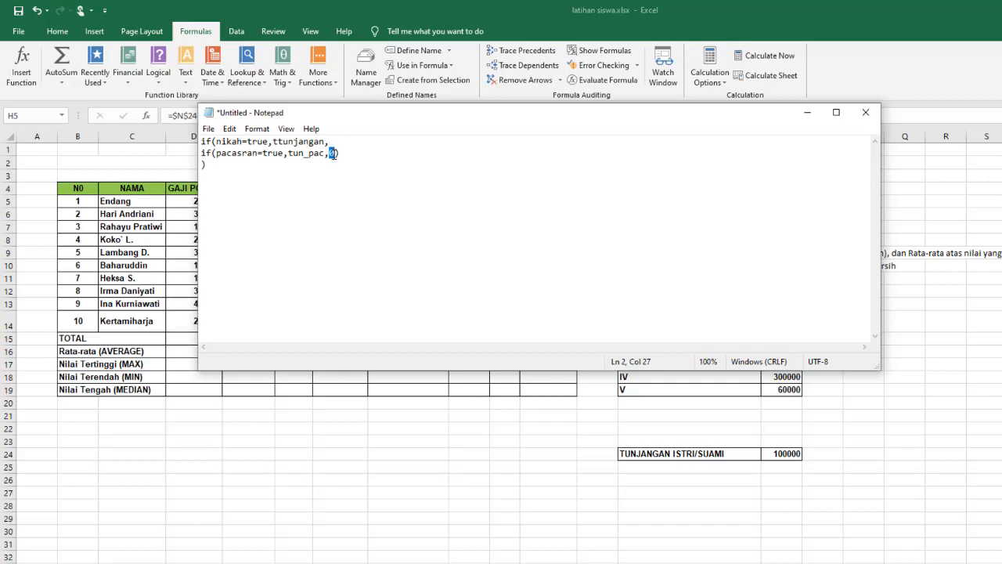
Step: Highlight the 0 in the nested IF and close Notepad without saving the note
{"action": "double_click", "coordinate": [332, 153]}
{"action": "left_click", "coordinate": [868, 111]}
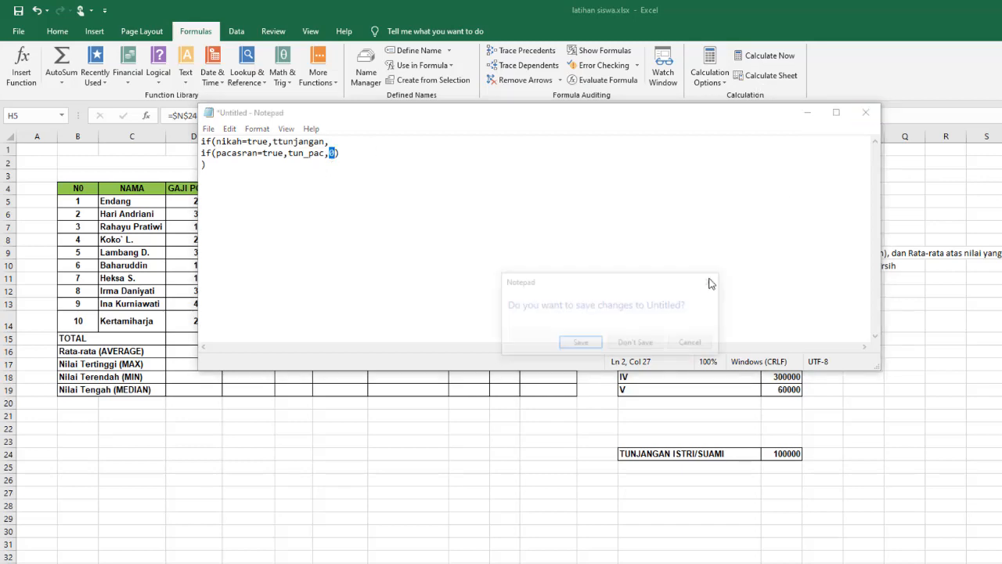
{"action": "left_click", "coordinate": [637, 346]}
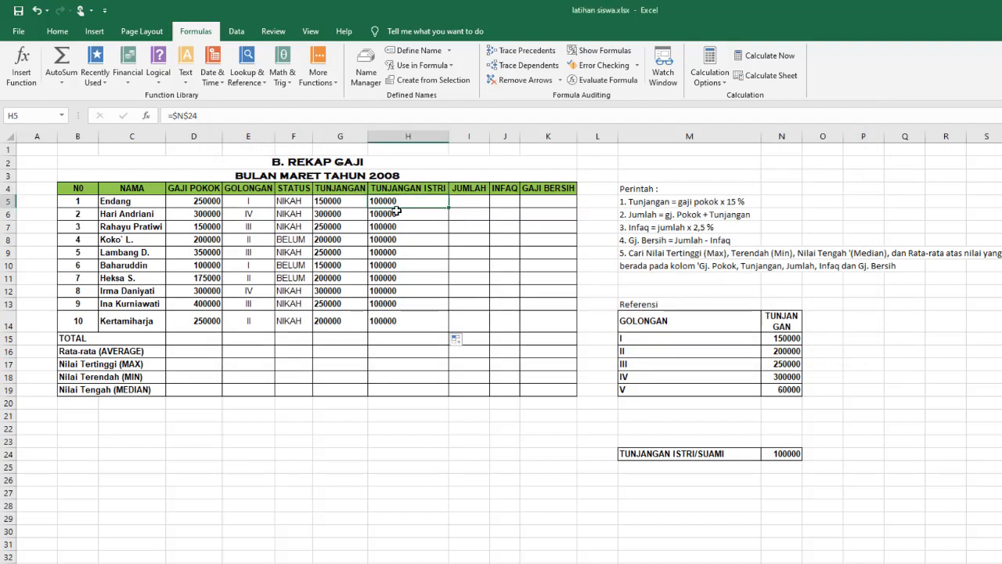
Step: Replace the H5 formula in TUNJANGAN ISTRI with =IF(F5="NIKAH",$N$24,0)
{"action": "type", "text": "="}
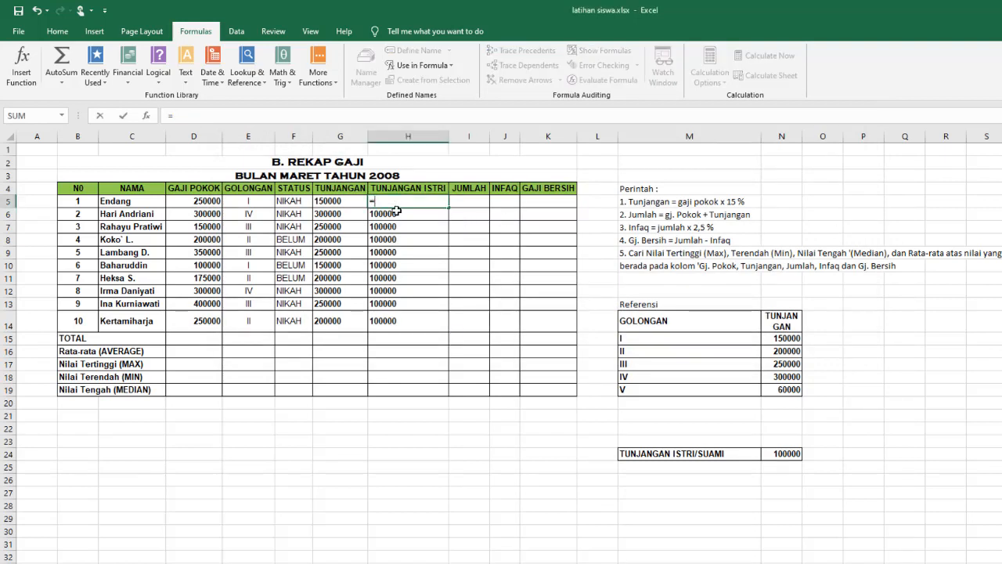
{"action": "type", "text": "if"}
{"action": "double_click", "coordinate": [396, 213]}
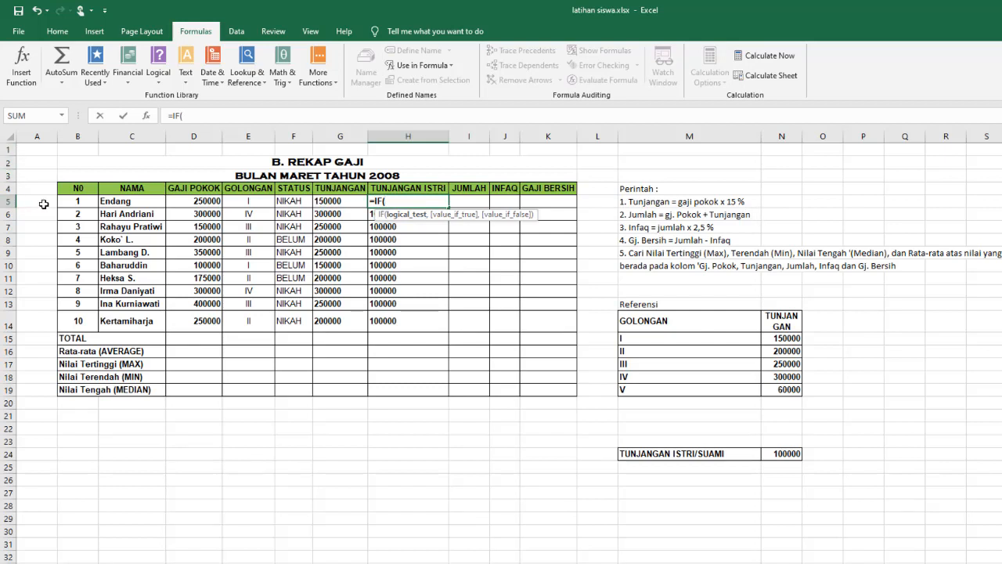
{"action": "left_click", "coordinate": [293, 202]}
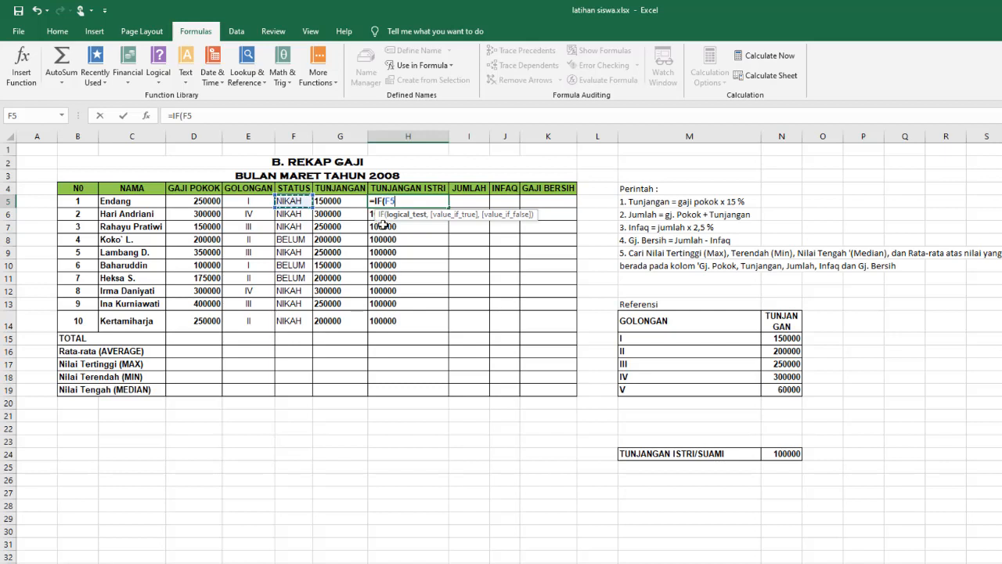
{"action": "type", "text": "=\"NIKAH"}
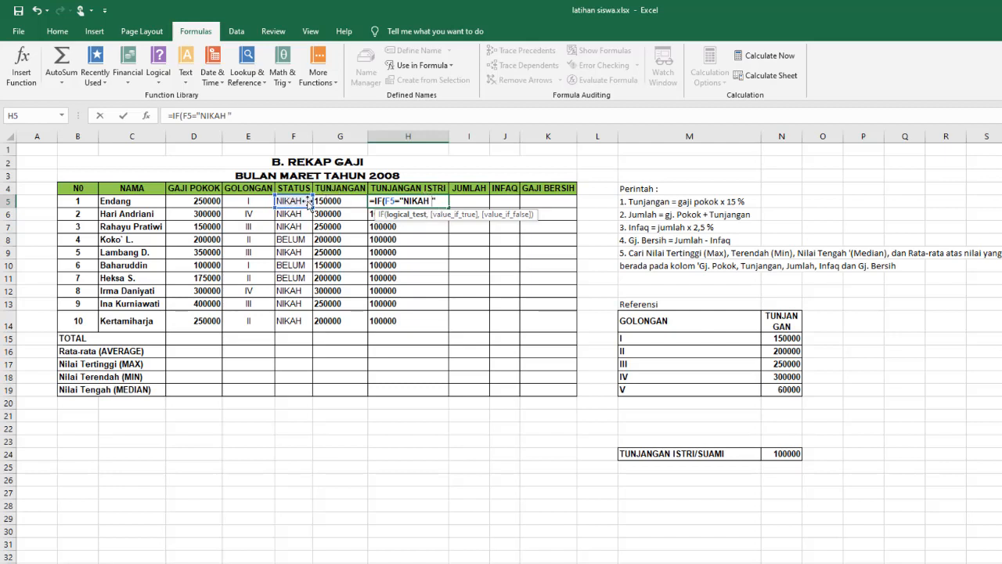
{"action": "key", "text": "BackSpace"}
{"action": "type", "text": ","}
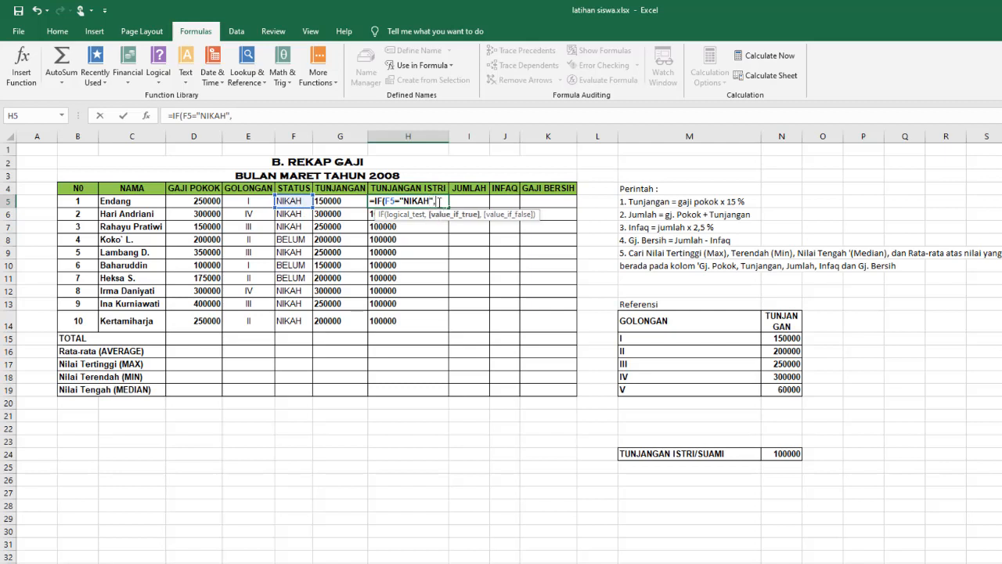
{"action": "left_click", "coordinate": [788, 454]}
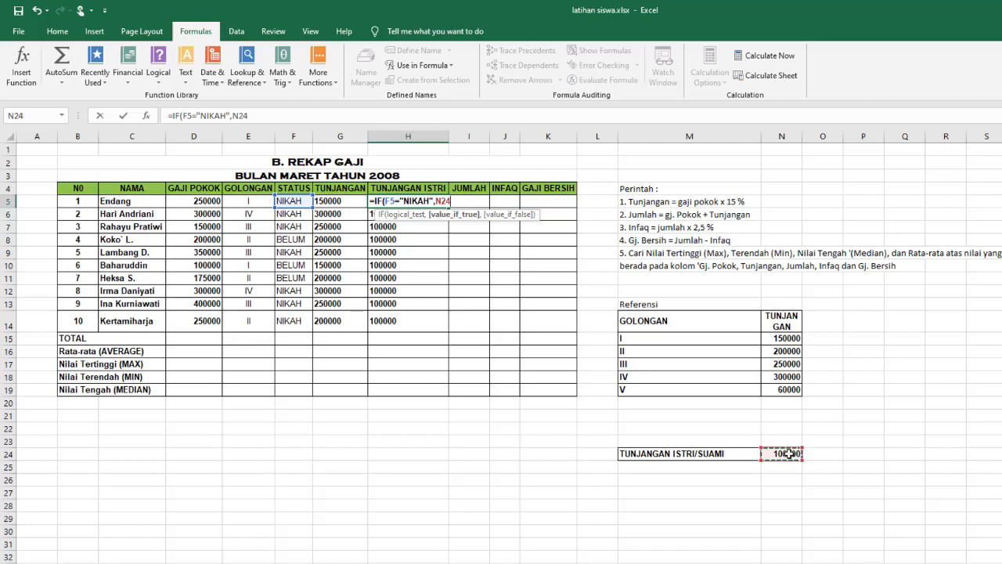
{"action": "key", "text": "F4"}
{"action": "type", "text": ","}
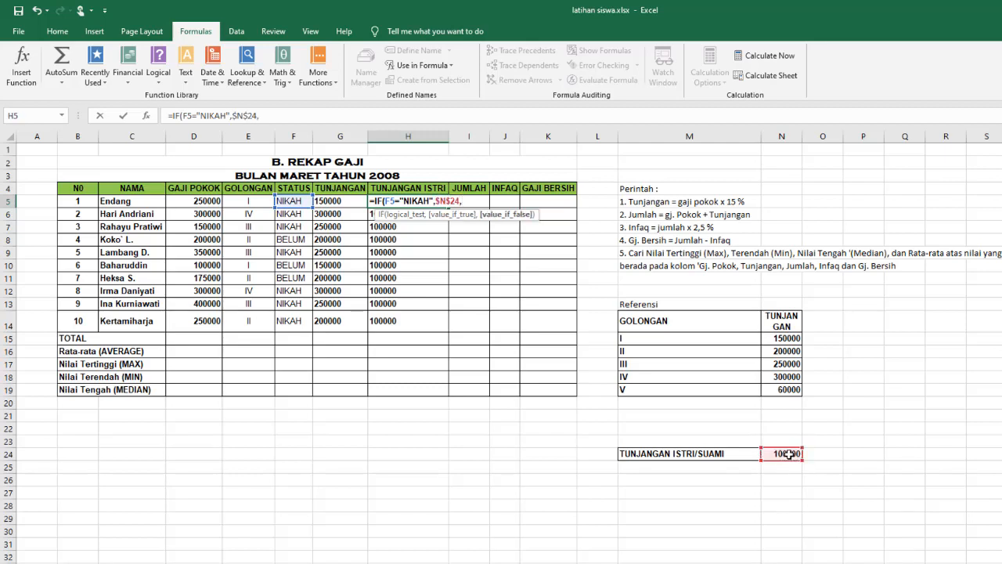
{"action": "type", "text": "0)"}
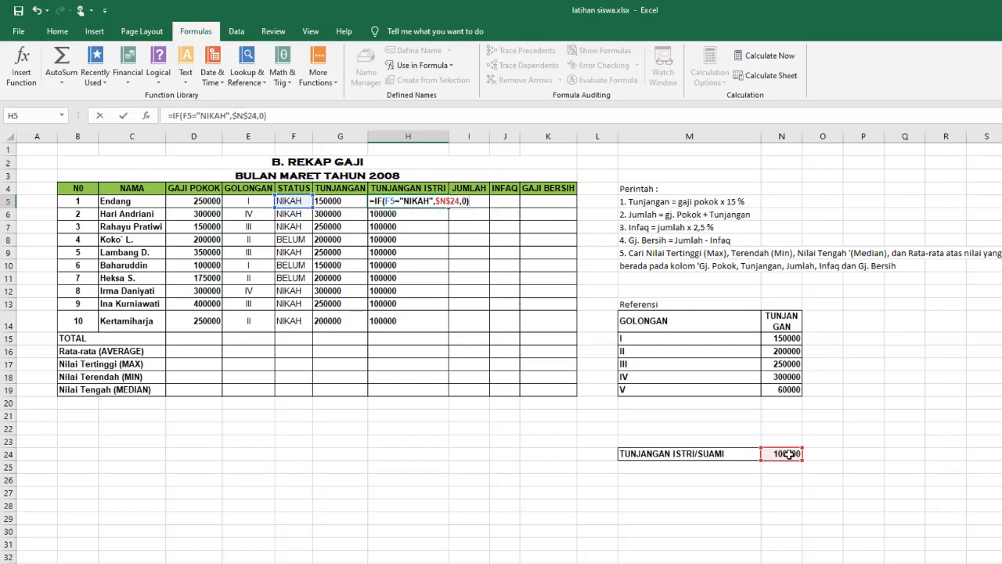
{"action": "key", "text": "Return"}
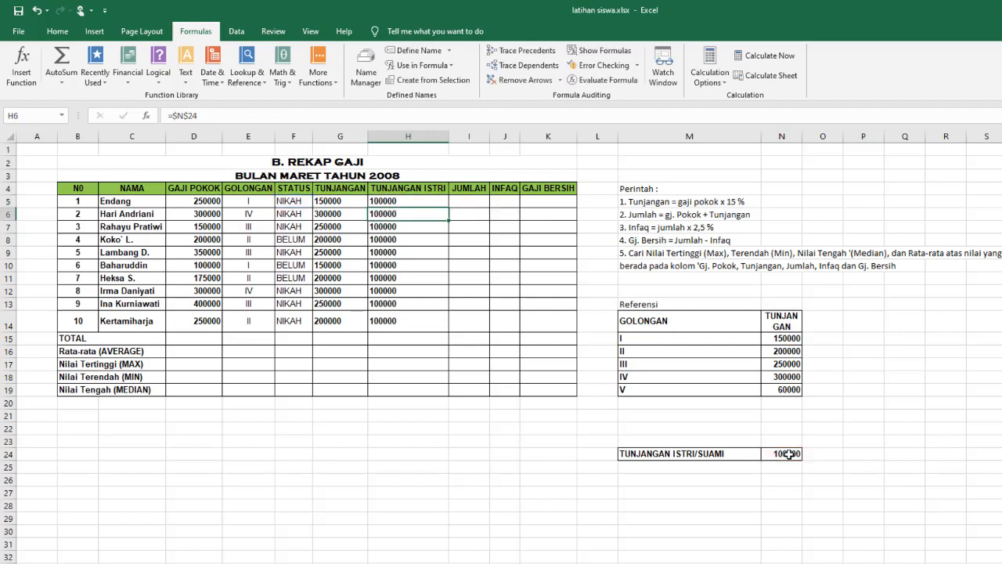
Step: Fill the H5 IF formula down the TUNJANGAN ISTRI column to H14 and inspect the result in H8
{"action": "left_click", "coordinate": [443, 201]}
{"action": "left_click_drag", "start_coordinate": [448, 208], "coordinate": [452, 335]}
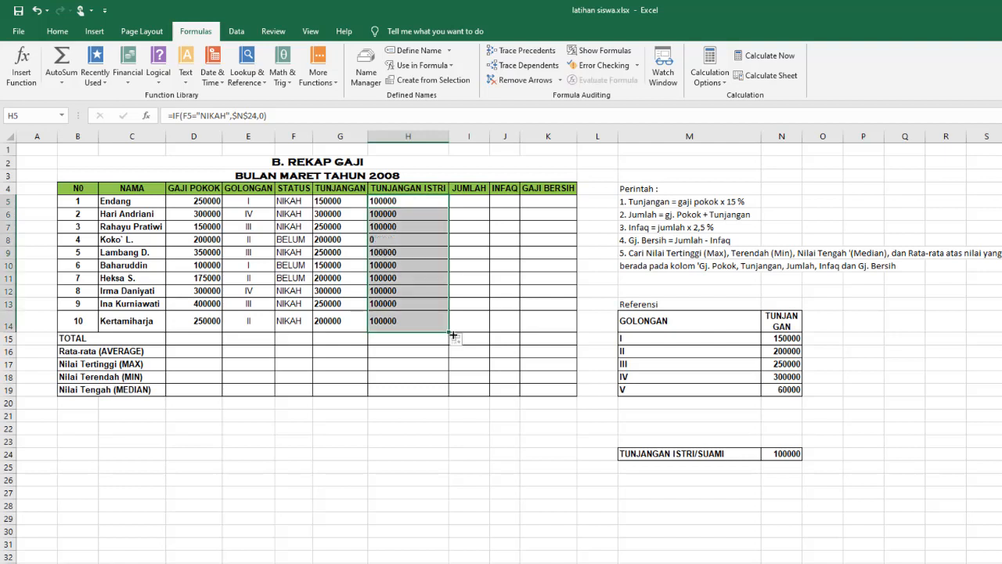
{"action": "left_click", "coordinate": [412, 242]}
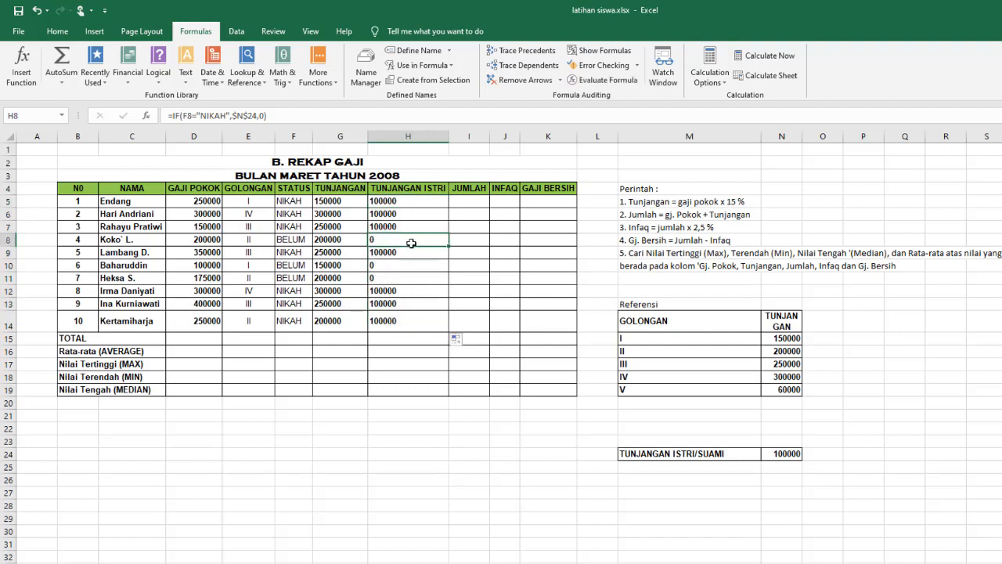
Step: Test the TUNJANGAN ISTRI formula by adding a trailing space after NIKAH in F5, and restore the original status
{"action": "double_click", "coordinate": [306, 201]}
{"action": "left_click", "coordinate": [303, 218]}
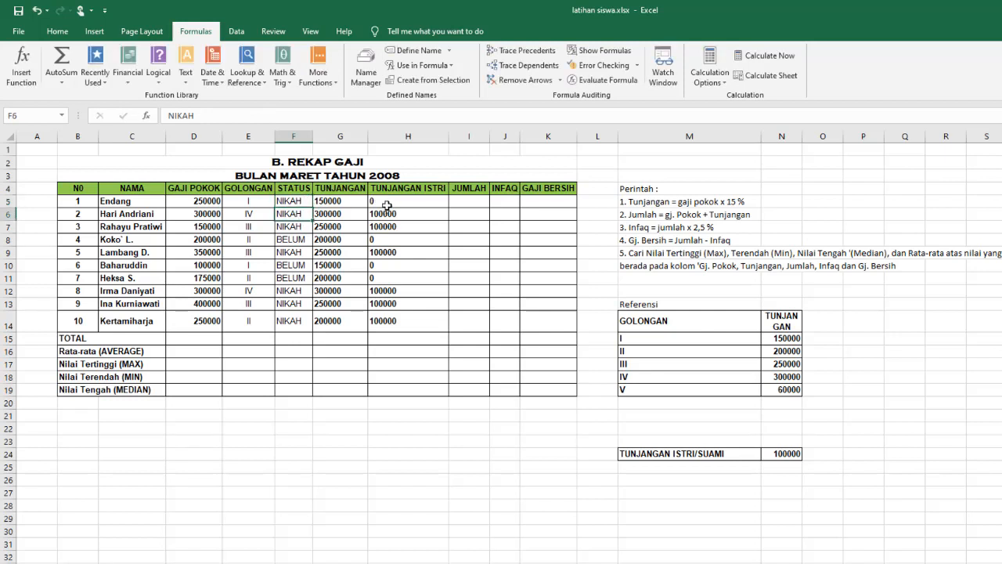
{"action": "double_click", "coordinate": [307, 201]}
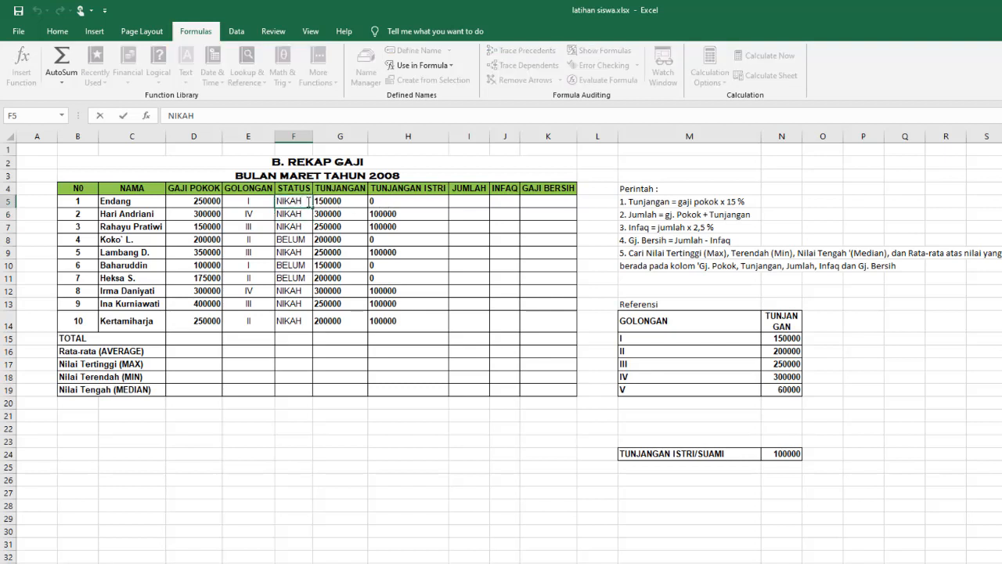
{"action": "left_click", "coordinate": [400, 202]}
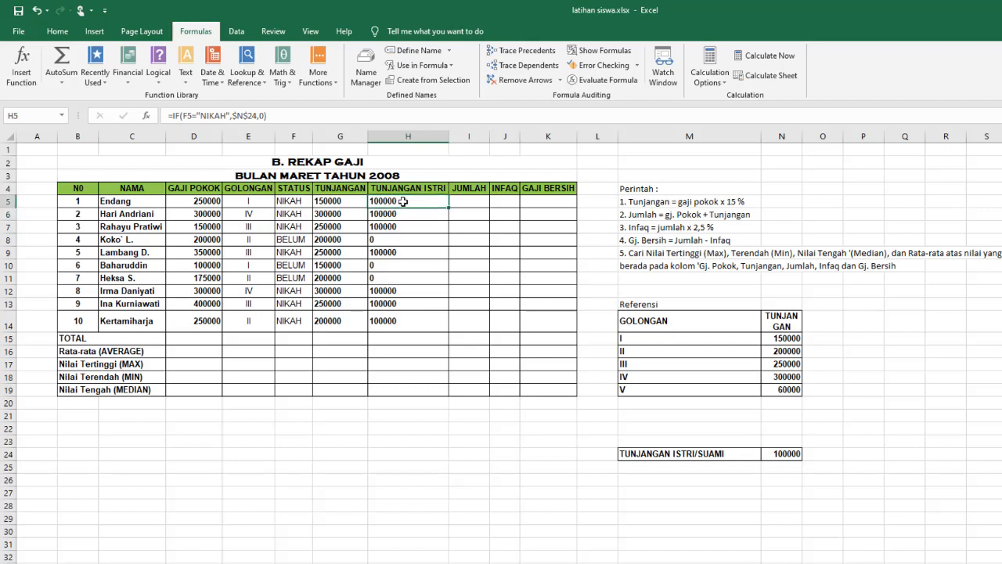
Step: Calculate JUMLAH in I5 with =D5+G5 and fill the formula down to I14
{"action": "left_click", "coordinate": [478, 204]}
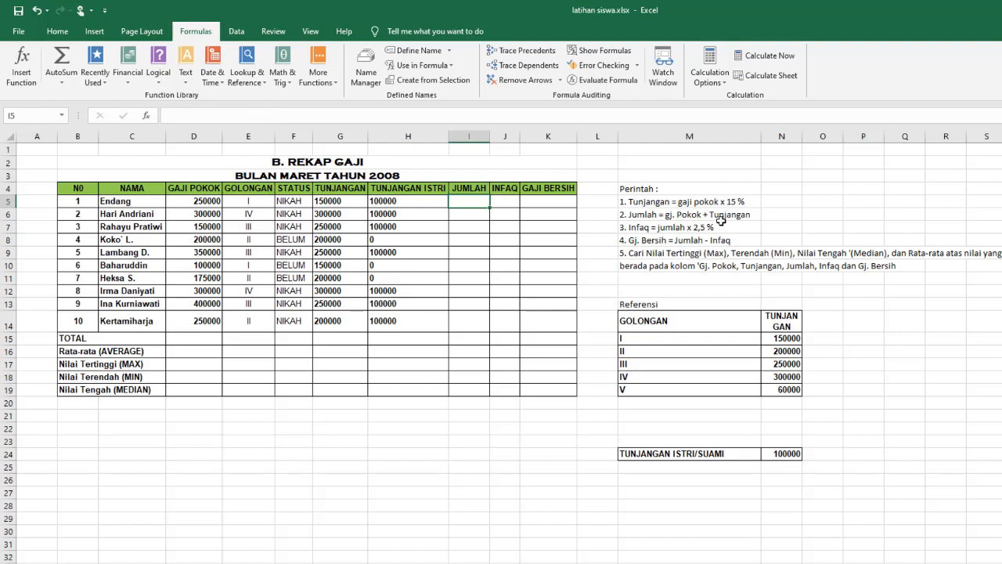
{"action": "type", "text": "="}
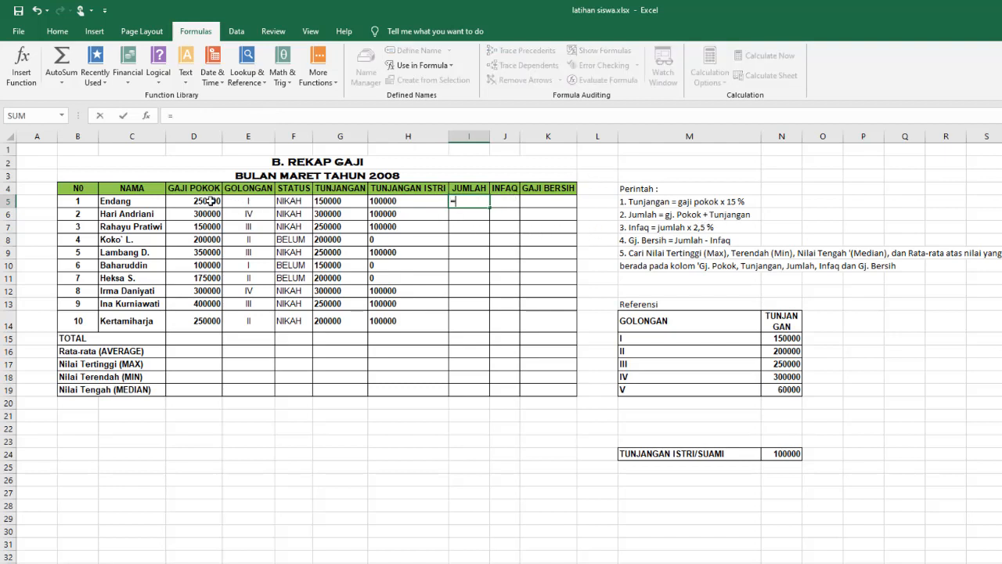
{"action": "left_click", "coordinate": [209, 201]}
{"action": "type", "text": "+"}
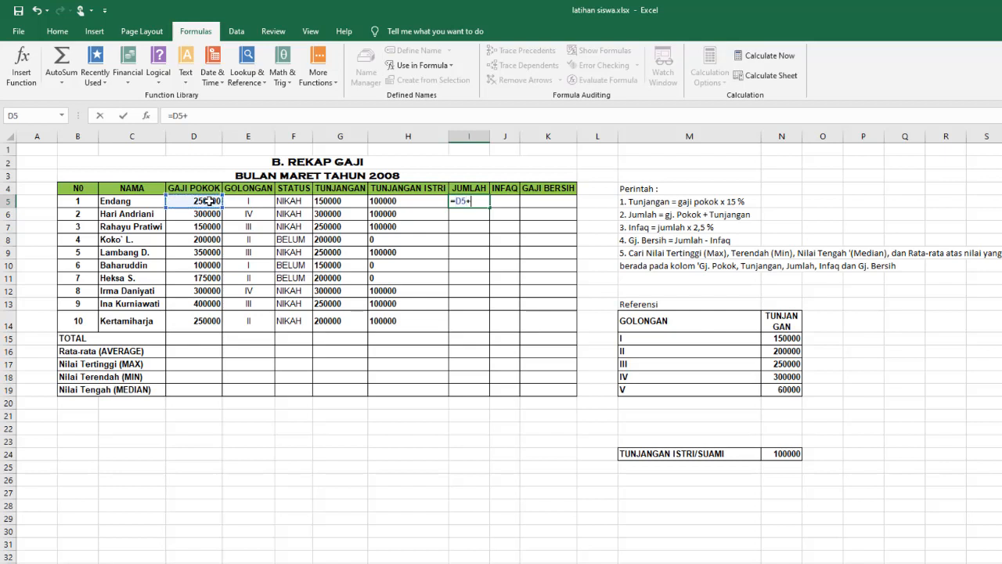
{"action": "left_click", "coordinate": [344, 202]}
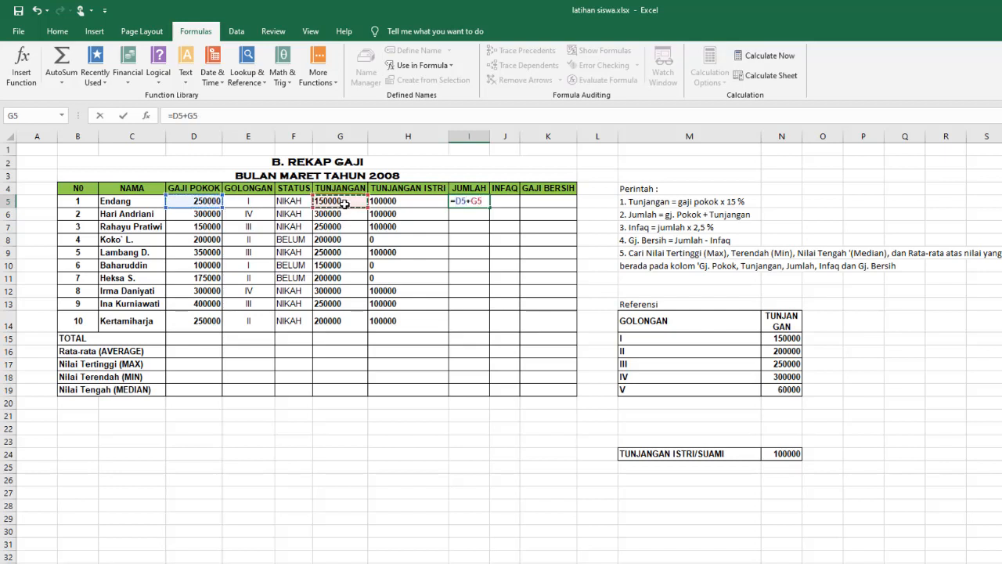
{"action": "key", "text": "Return"}
{"action": "left_click", "coordinate": [468, 202]}
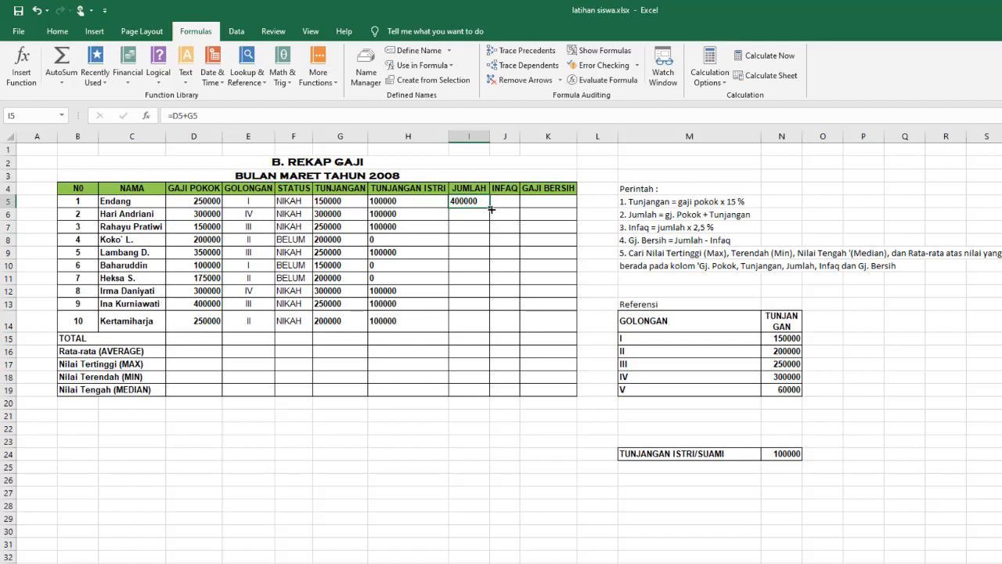
{"action": "left_click_drag", "start_coordinate": [490, 207], "coordinate": [492, 330]}
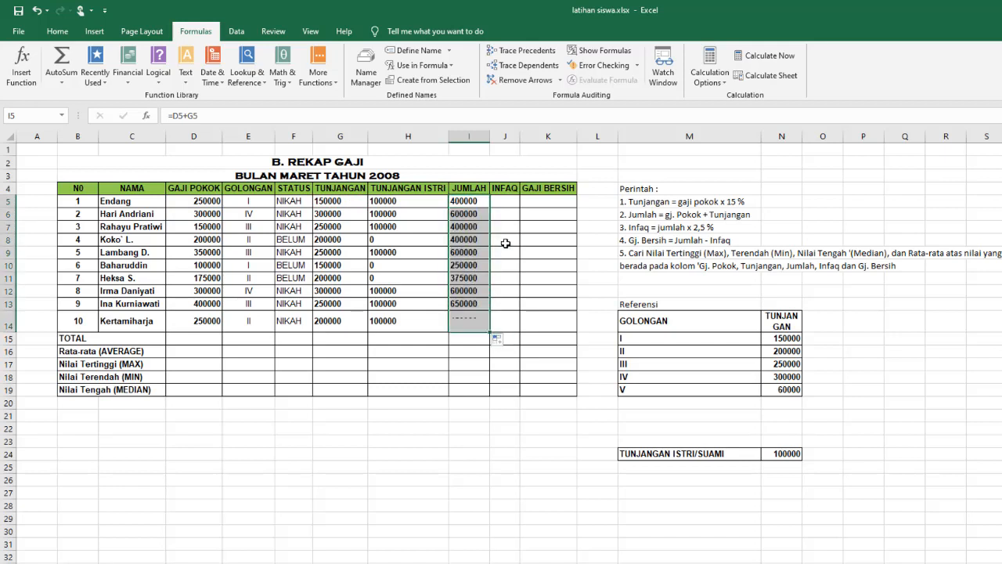
Step: Calculate INFAQ in J5 with the formula =I5*2.5%
{"action": "left_click", "coordinate": [507, 203]}
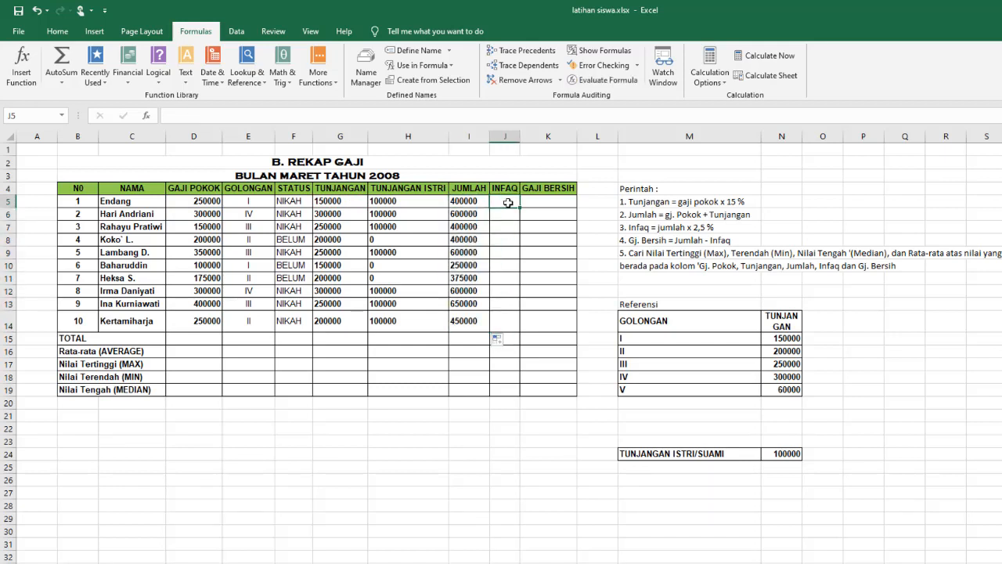
{"action": "type", "text": "="}
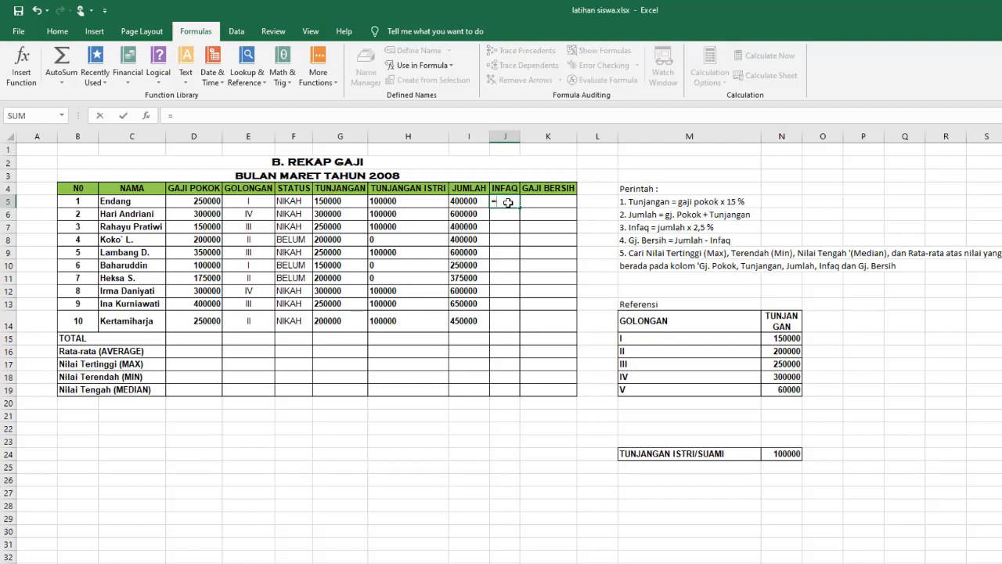
{"action": "left_click", "coordinate": [472, 202]}
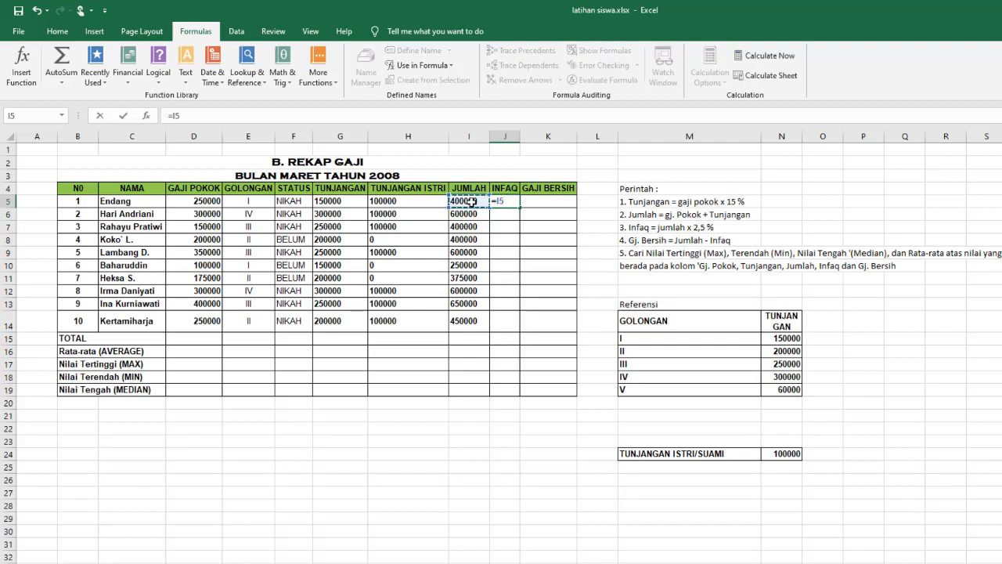
{"action": "type", "text": "8"}
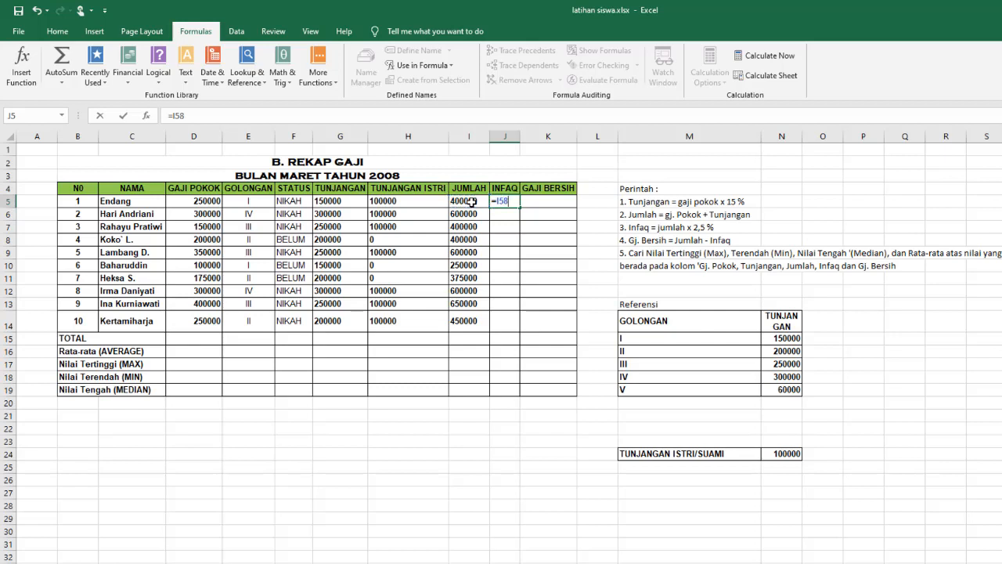
{"action": "key", "text": "BackSpace"}
{"action": "type", "text": "*2.5"}
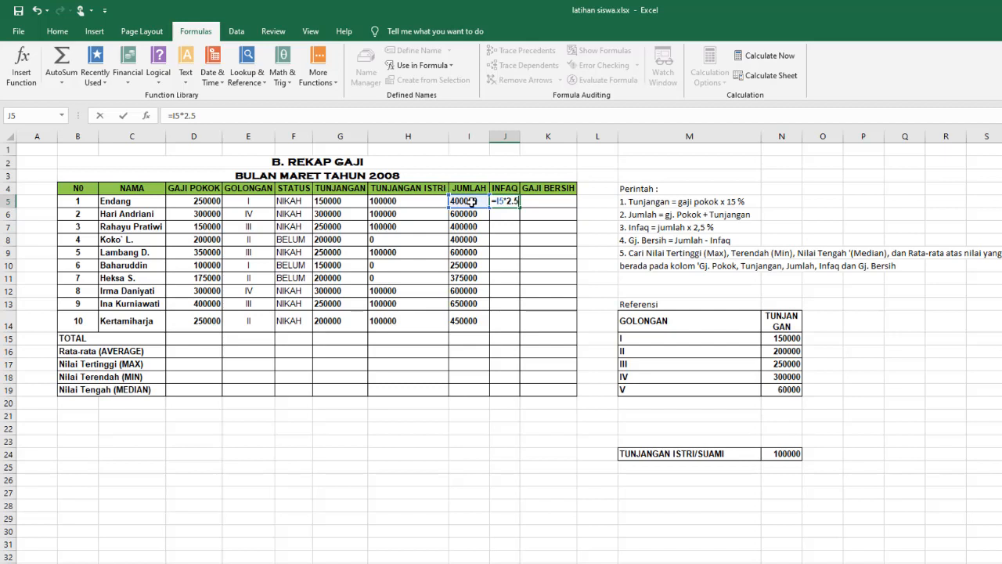
{"action": "key", "text": "Return"}
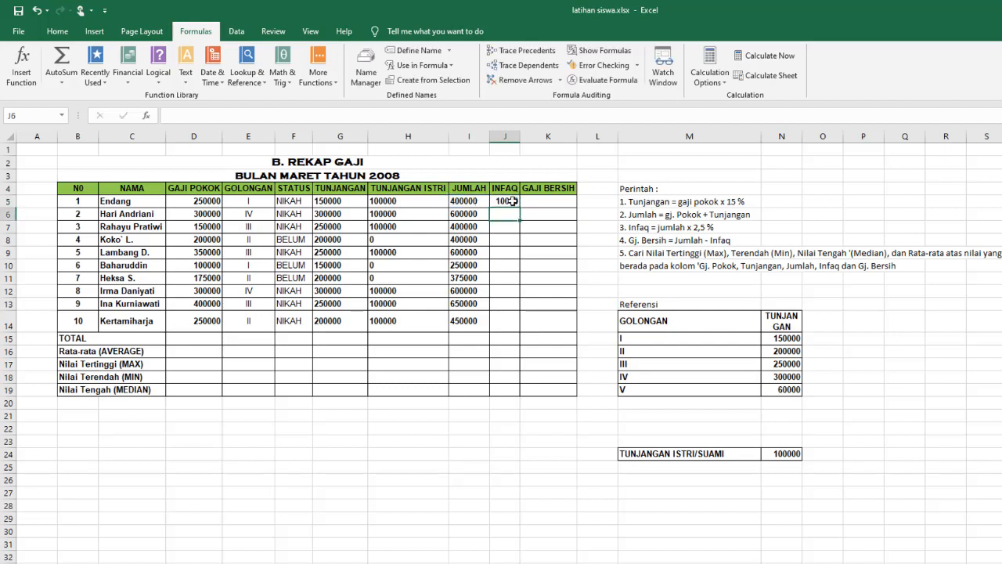
Step: Fill the INFAQ formula down to J14 and highlight the 2.5% factor in the J5 formula
{"action": "left_click", "coordinate": [511, 201]}
{"action": "left_click_drag", "start_coordinate": [520, 207], "coordinate": [522, 328]}
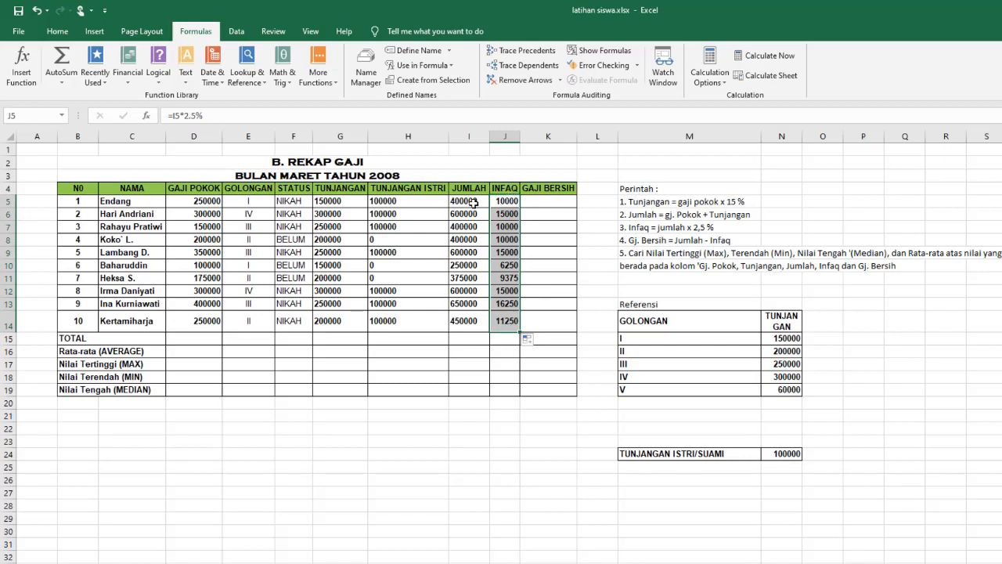
{"action": "double_click", "coordinate": [510, 202]}
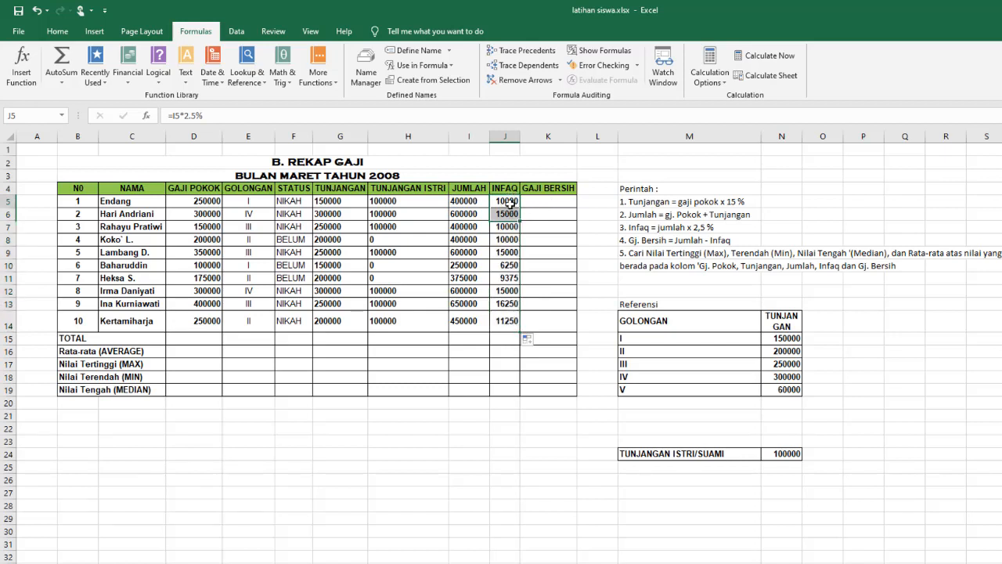
{"action": "left_click_drag", "start_coordinate": [507, 201], "coordinate": [523, 201]}
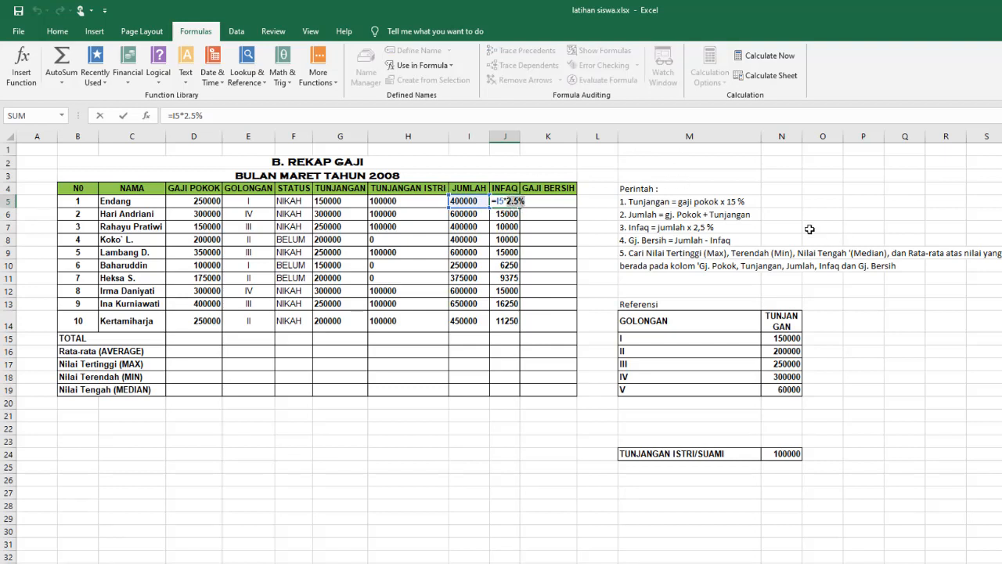
Step: Replace the 2.5% factor in J5 with a reference to M25, and enter infaq in M25 with 2.5% in N25
{"action": "left_click", "coordinate": [713, 473]}
{"action": "key", "text": "Tab"}
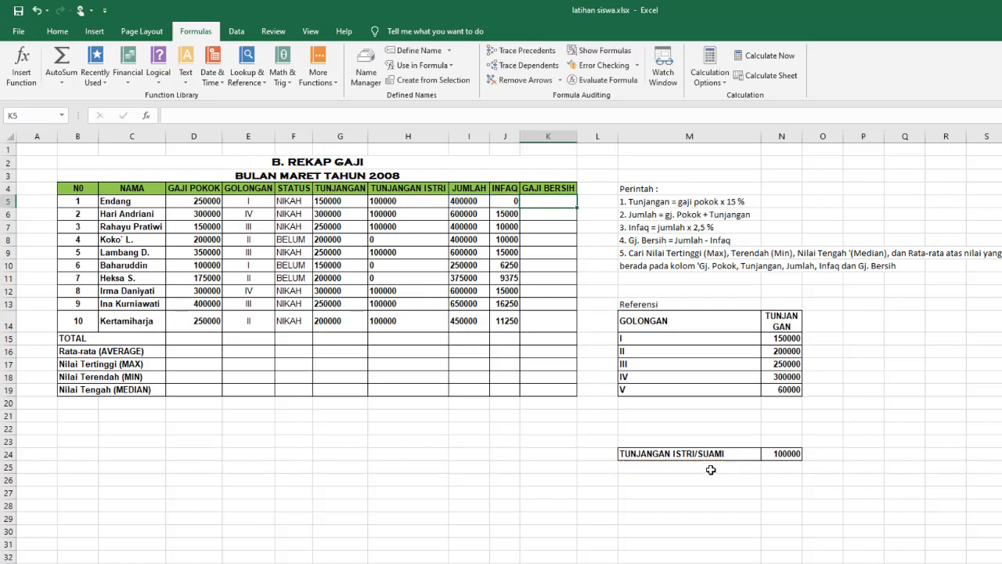
{"action": "left_click", "coordinate": [713, 468]}
{"action": "type", "text": "in"}
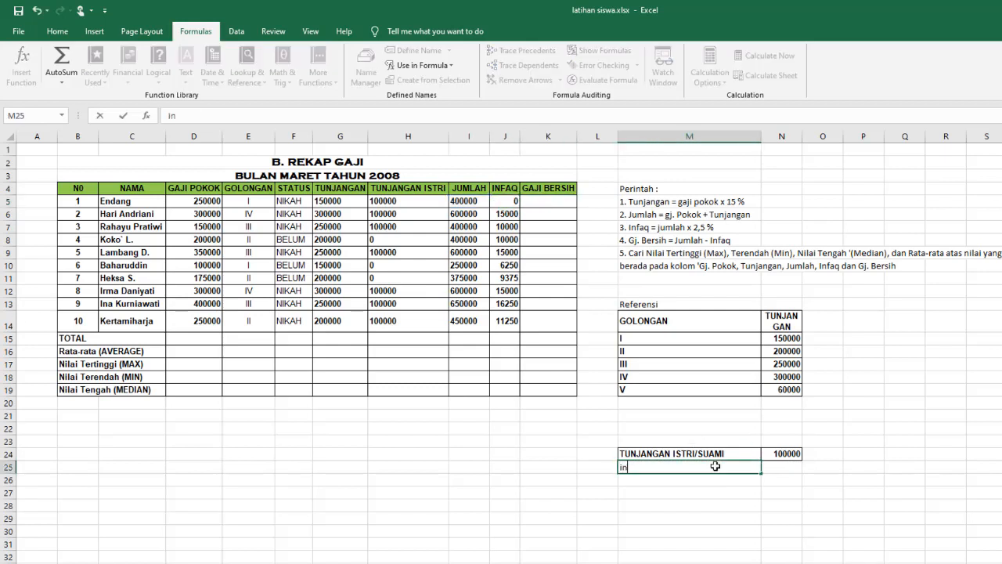
{"action": "type", "text": "fax"}
{"action": "type", "text": "q"}
{"action": "key", "text": "Tab"}
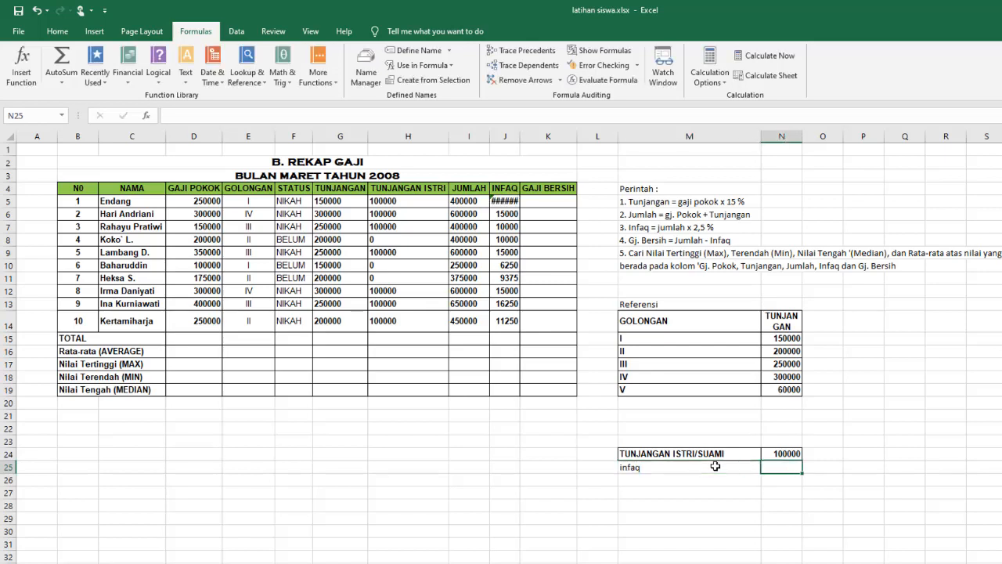
{"action": "type", "text": "2.5"}
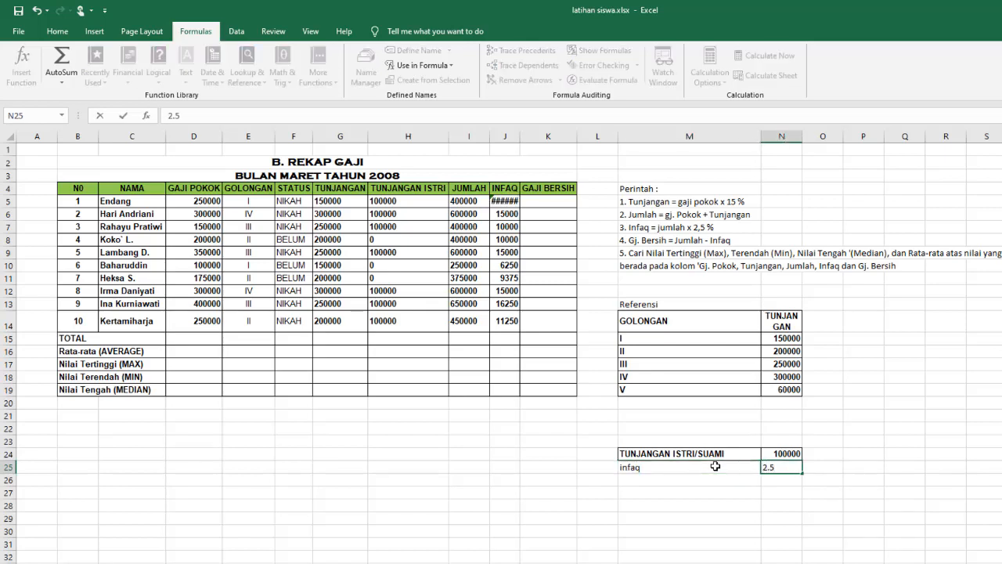
{"action": "type", "text": "0%"}
{"action": "key", "text": "Return"}
Step: Change the INFAQ formula in J5 to =I5*$N$25 and fill it down to J14
{"action": "double_click", "coordinate": [510, 202]}
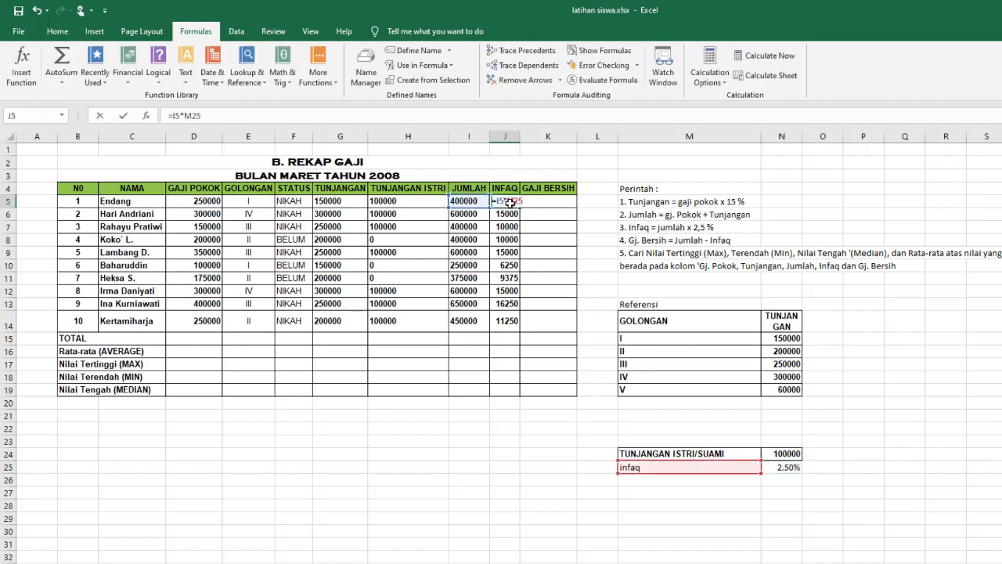
{"action": "key", "text": "BackSpace"}
{"action": "key", "text": "BackSpace"}
{"action": "key", "text": "BackSpace"}
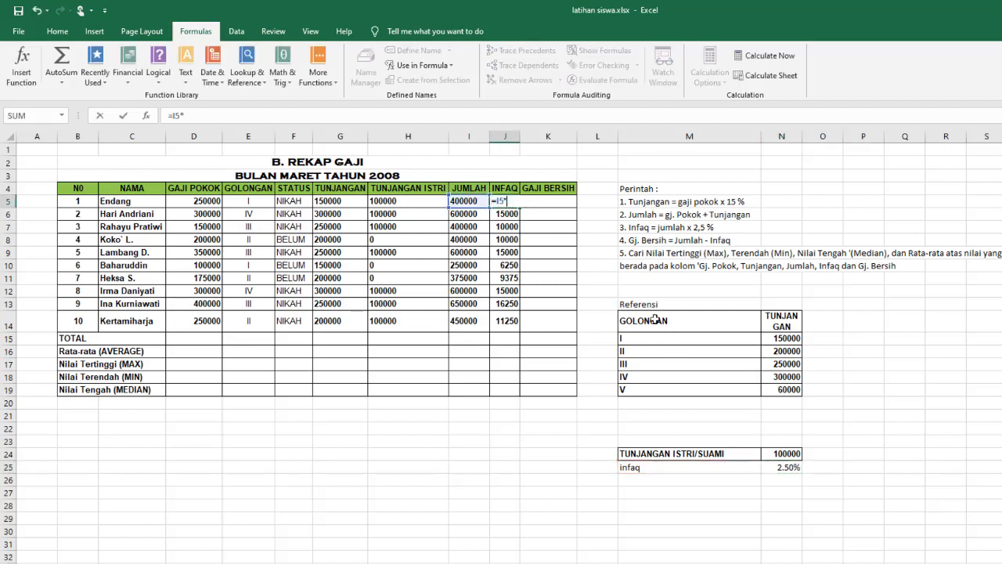
{"action": "left_click", "coordinate": [786, 468]}
{"action": "key", "text": "F4"}
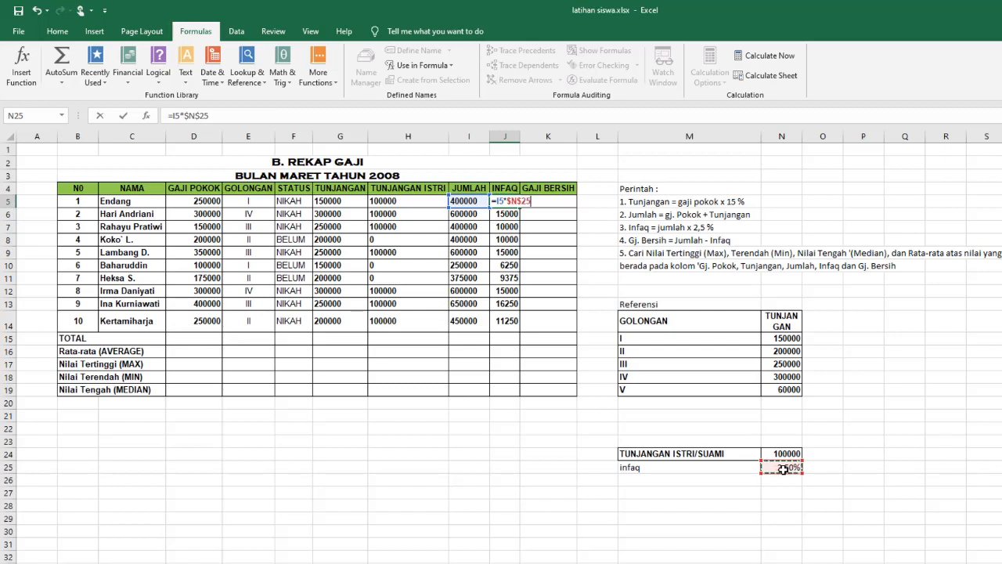
{"action": "key", "text": "Return"}
{"action": "left_click", "coordinate": [505, 201]}
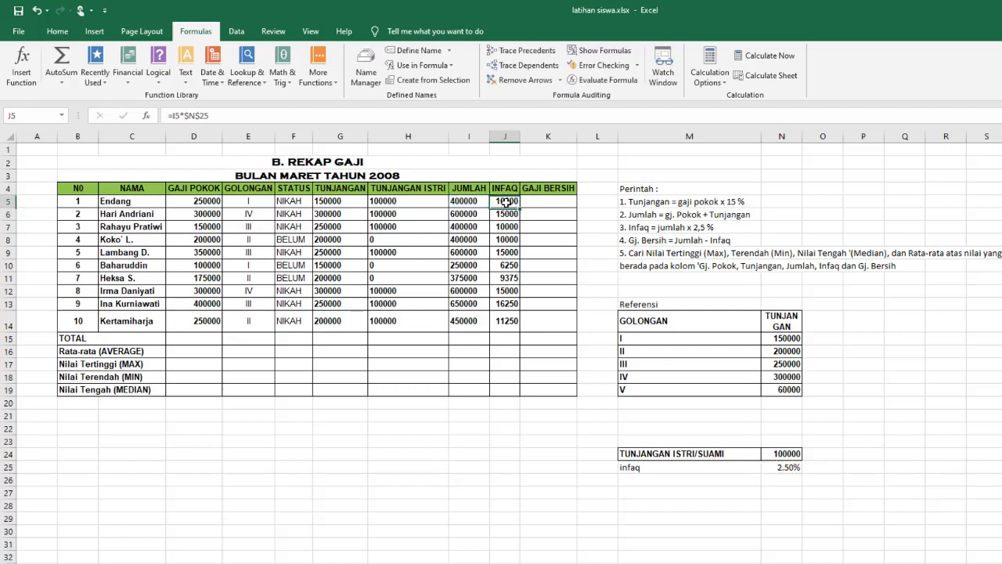
{"action": "left_click_drag", "start_coordinate": [519, 207], "coordinate": [553, 317]}
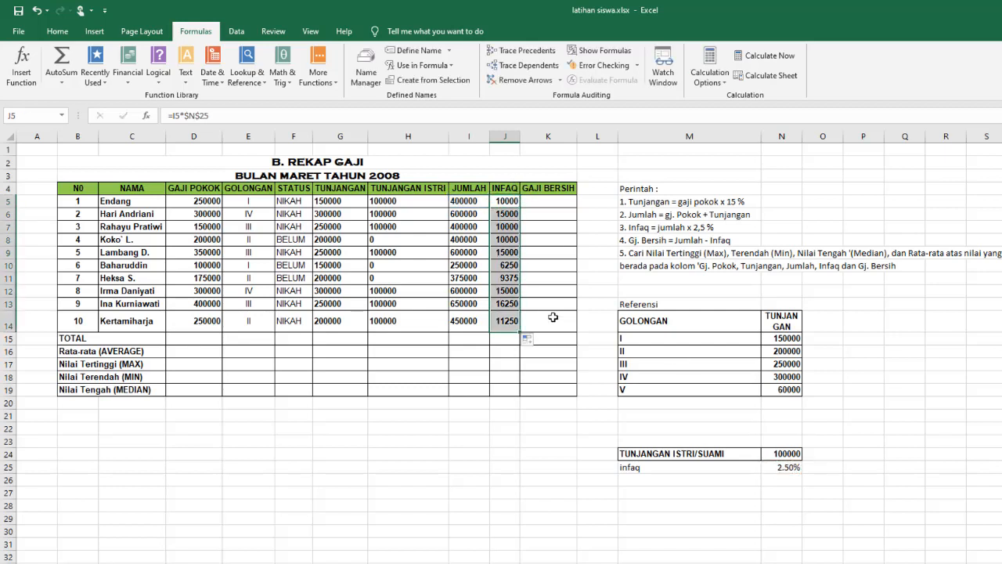
Step: Set the infaq rate in N25 to 3.5%
{"action": "double_click", "coordinate": [787, 468]}
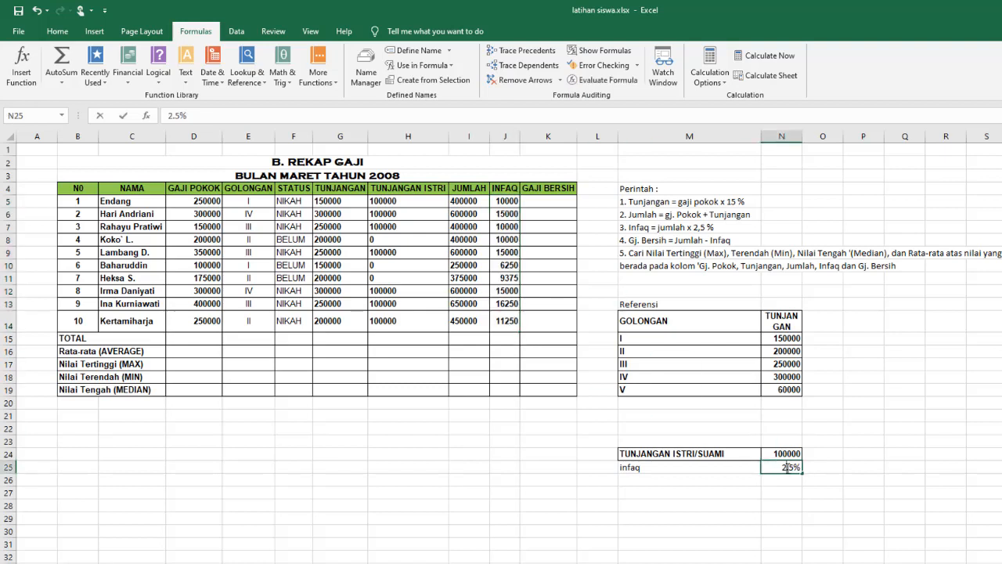
{"action": "left_click_drag", "start_coordinate": [787, 467], "coordinate": [784, 467]}
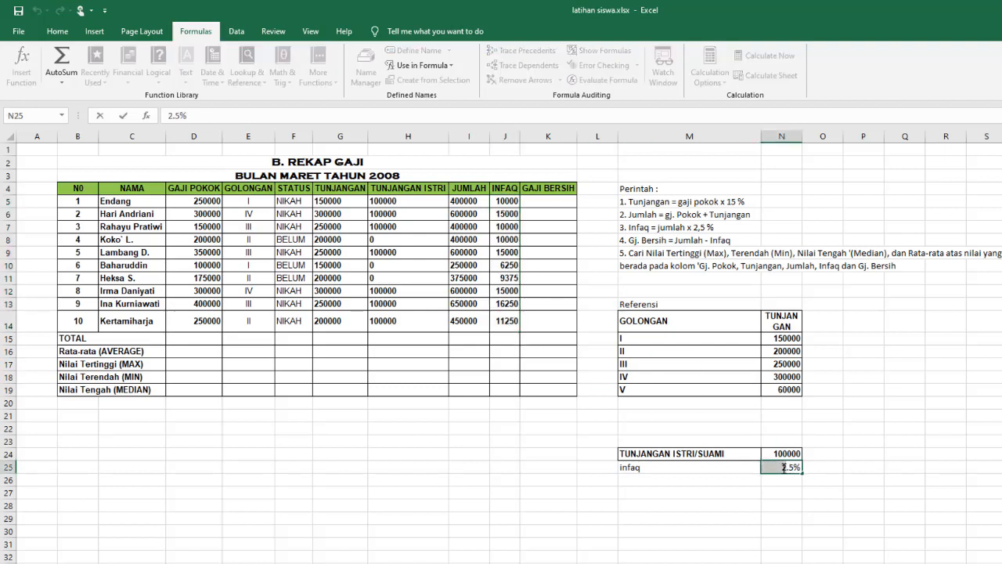
{"action": "type", "text": "3"}
{"action": "key", "text": "Return"}
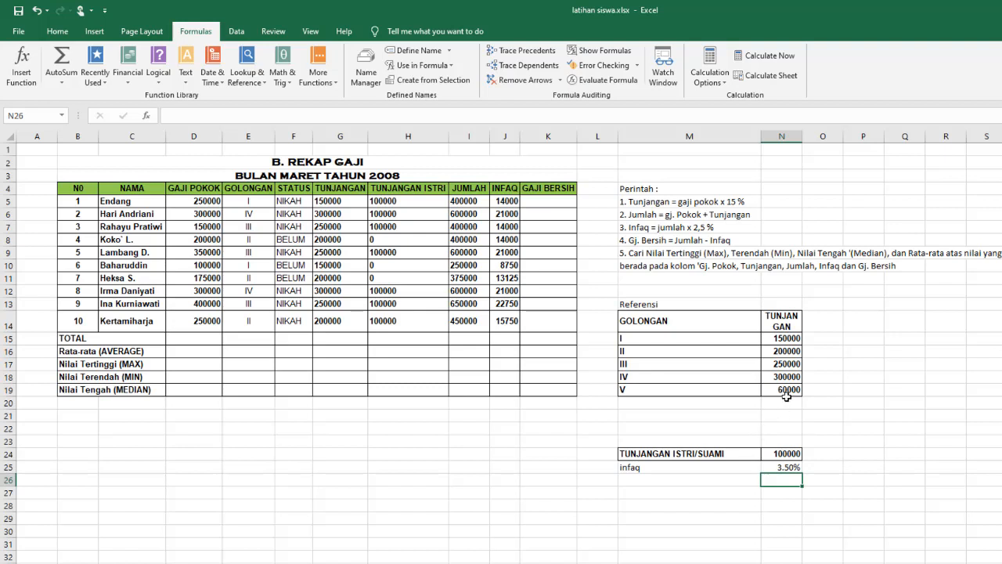
Step: Set the TUNJANGAN for golongan I in the reference table, cell N15, to 175000
{"action": "left_click", "coordinate": [783, 337]}
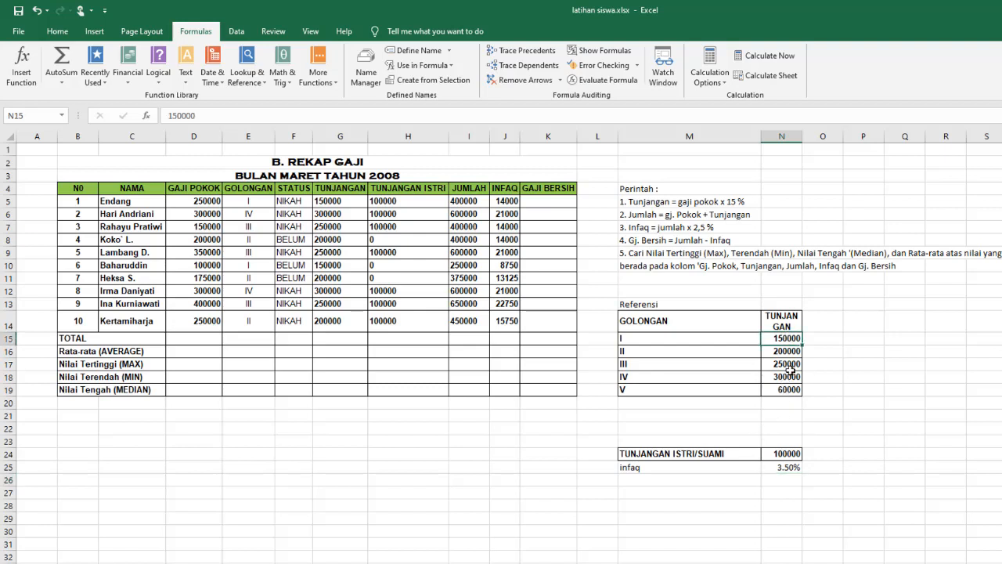
{"action": "double_click", "coordinate": [781, 338]}
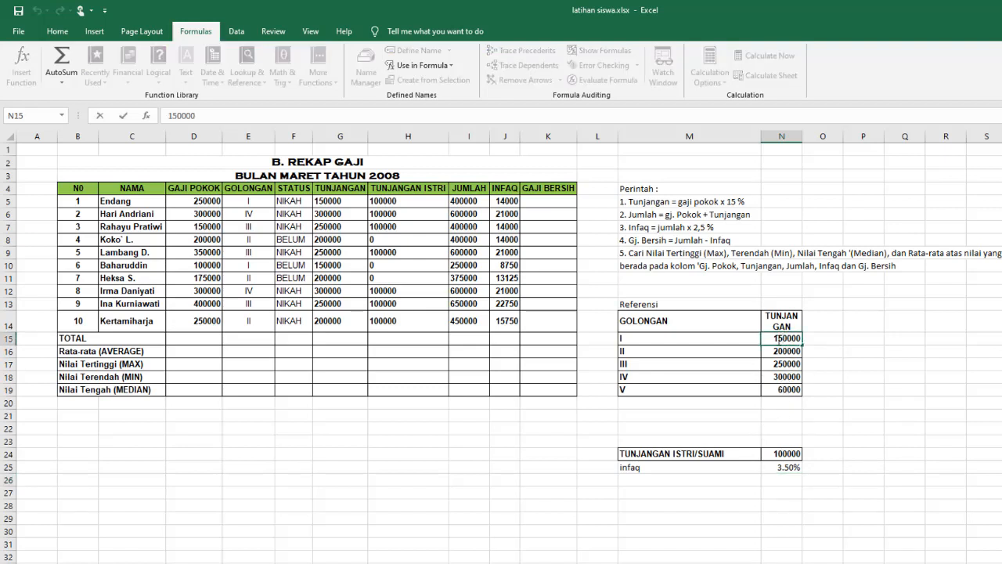
{"action": "left_click_drag", "start_coordinate": [787, 338], "coordinate": [777, 338]}
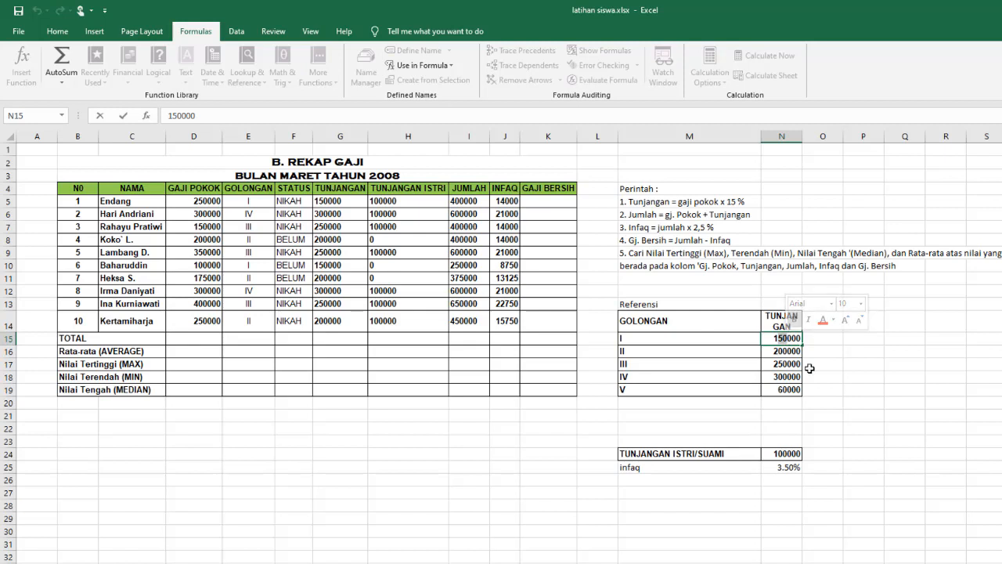
{"action": "type", "text": "7"}
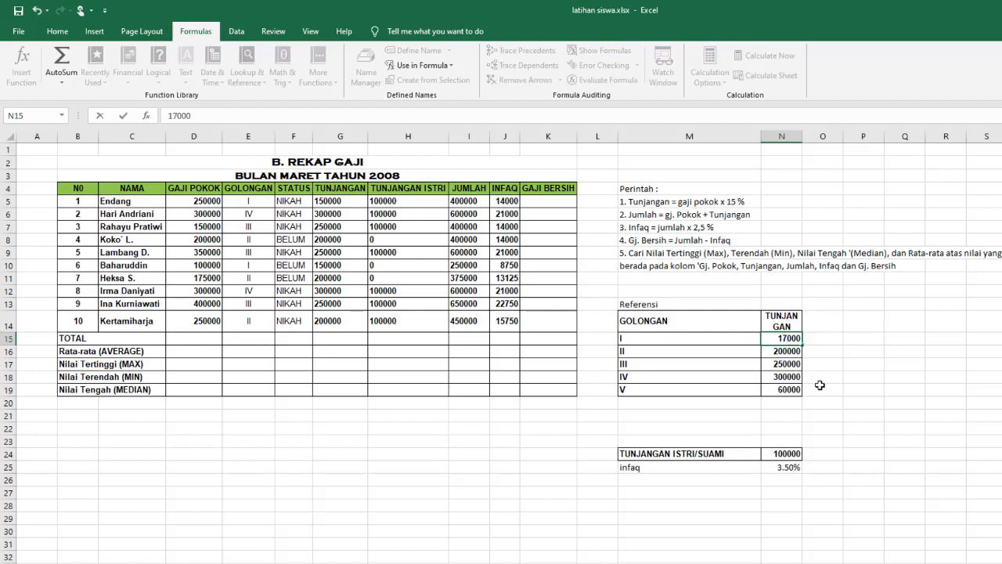
{"action": "type", "text": "5"}
{"action": "key", "text": "Tab"}
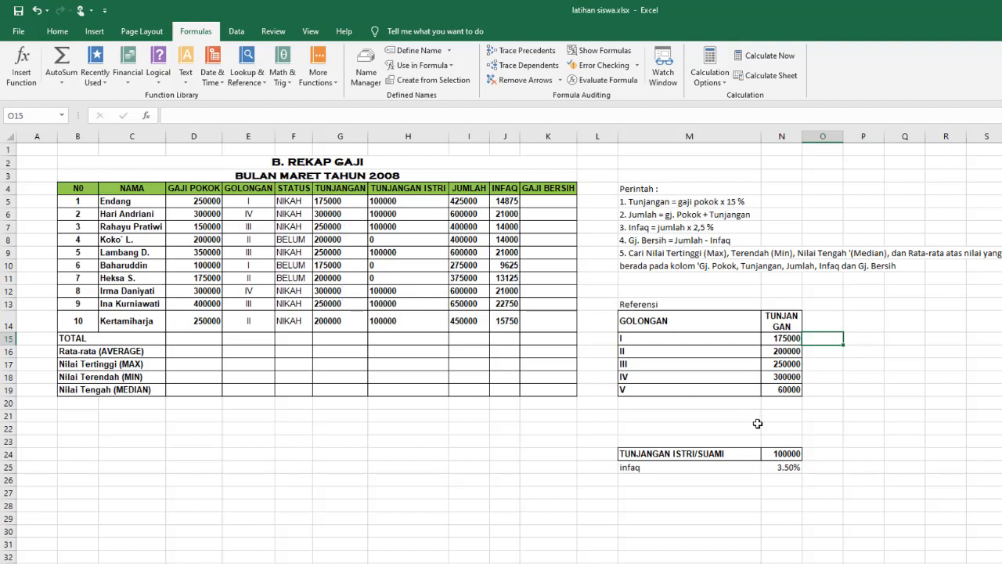
Step: Set the infaq rate in N25 to 3.25%
{"action": "left_click", "coordinate": [785, 468]}
{"action": "double_click", "coordinate": [789, 468]}
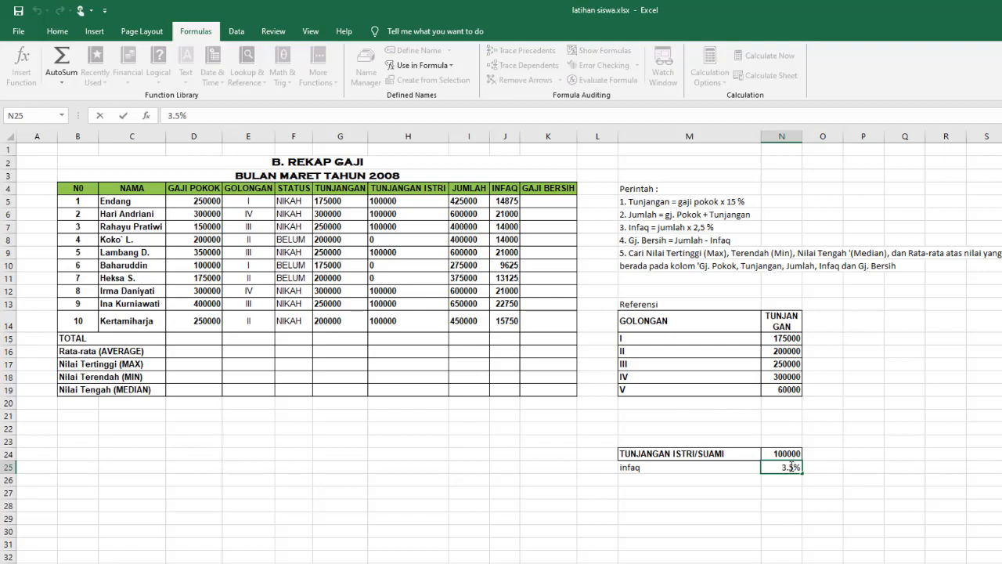
{"action": "type", "text": "2"}
{"action": "key", "text": "Tab"}
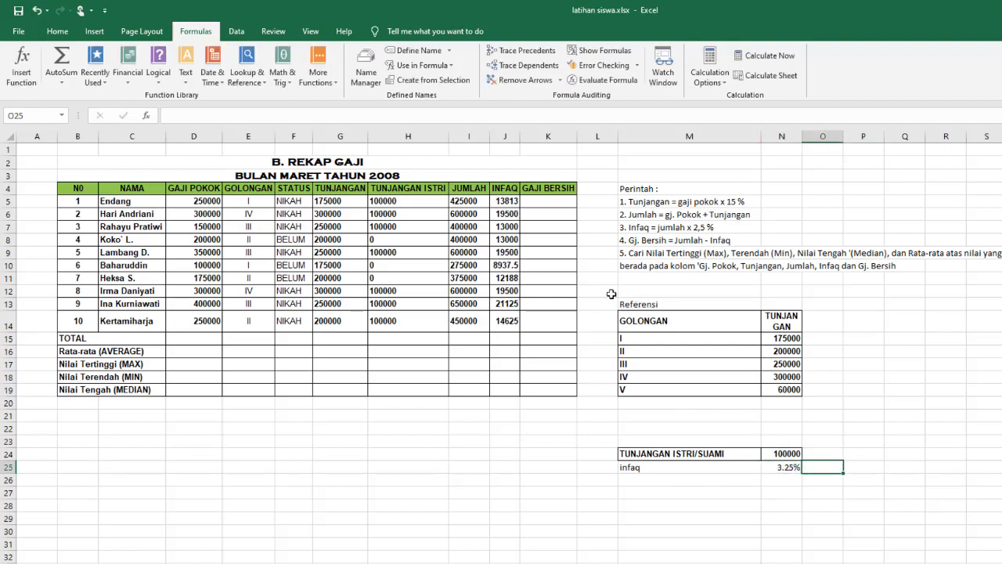
Step: Calculate GAJI BERSIH in K5 with the formula =I5-J5 and fill it down to K14
{"action": "left_click", "coordinate": [560, 203]}
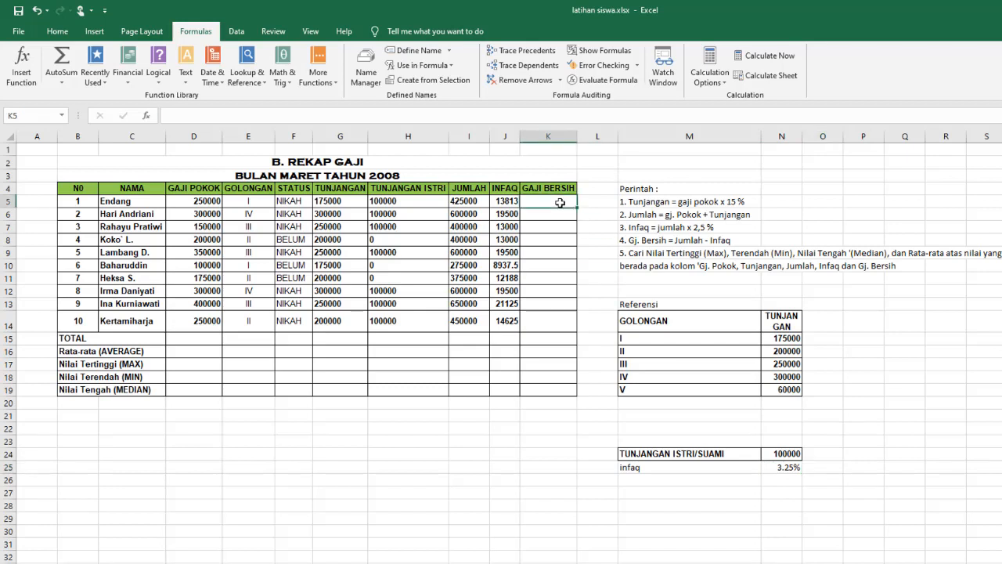
{"action": "type", "text": "="}
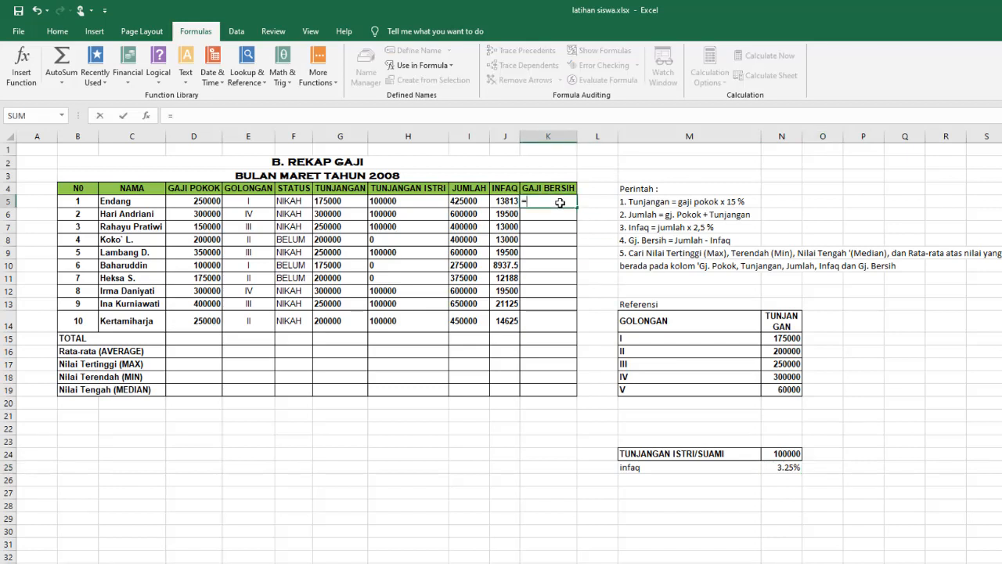
{"action": "left_click", "coordinate": [481, 201]}
{"action": "type", "text": "-"}
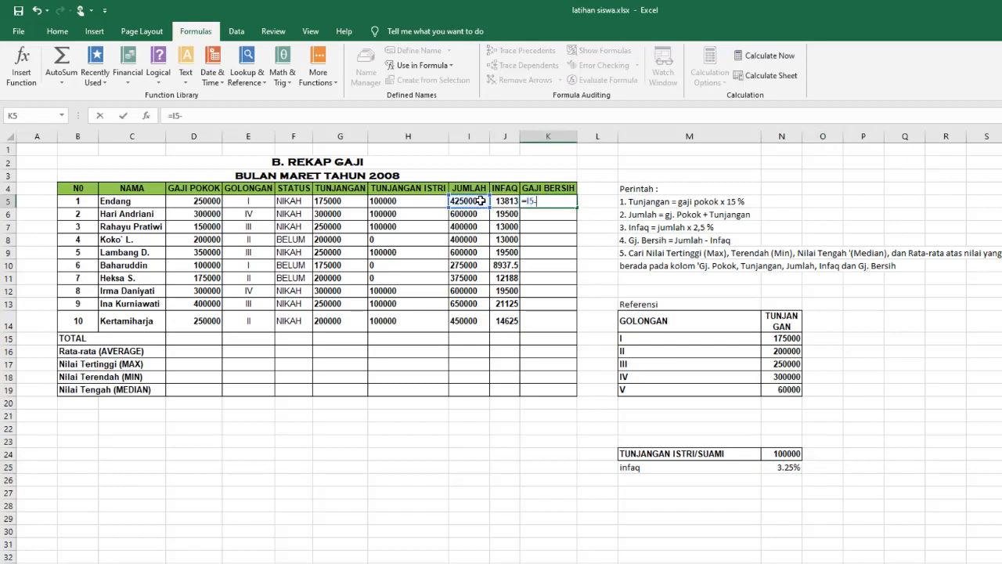
{"action": "left_click", "coordinate": [508, 203]}
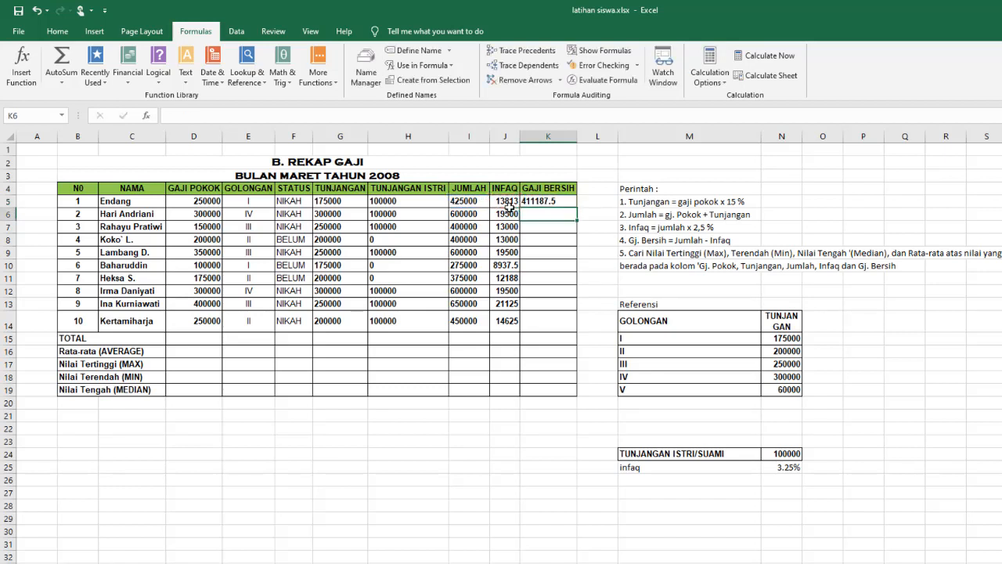
{"action": "key", "text": "Return"}
{"action": "left_click", "coordinate": [552, 203]}
{"action": "left_click_drag", "start_coordinate": [577, 207], "coordinate": [583, 329]}
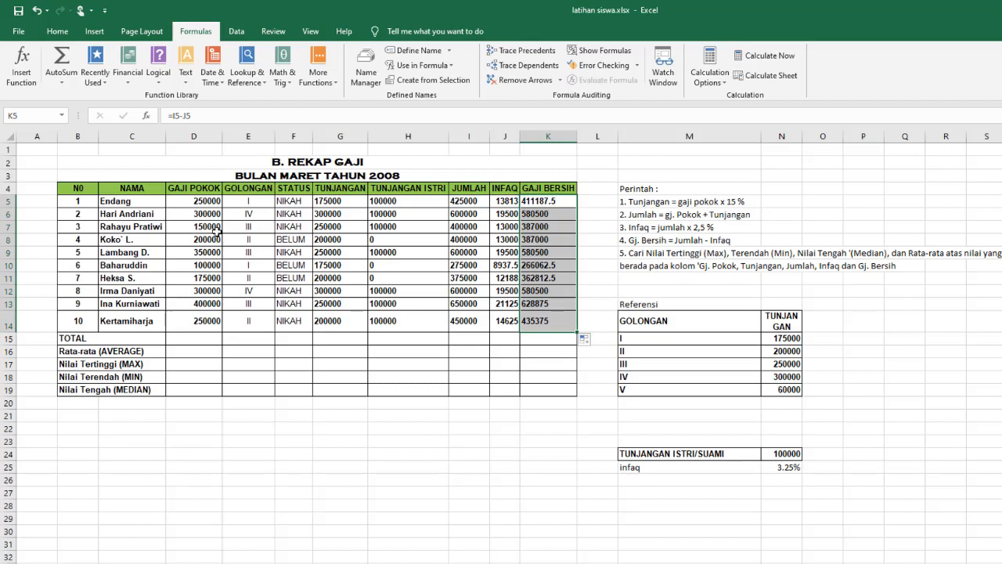
Step: Review the number format options for the GAJI POKOK values in D5:D14, keeping General, and for TUNJANGAN in G5
{"action": "left_click_drag", "start_coordinate": [206, 201], "coordinate": [216, 326]}
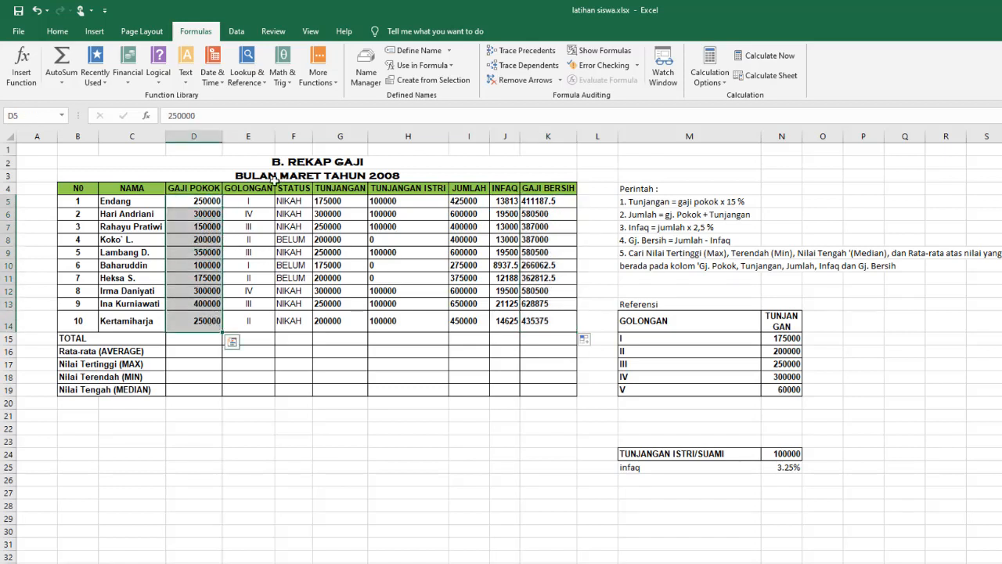
{"action": "left_click", "coordinate": [56, 34]}
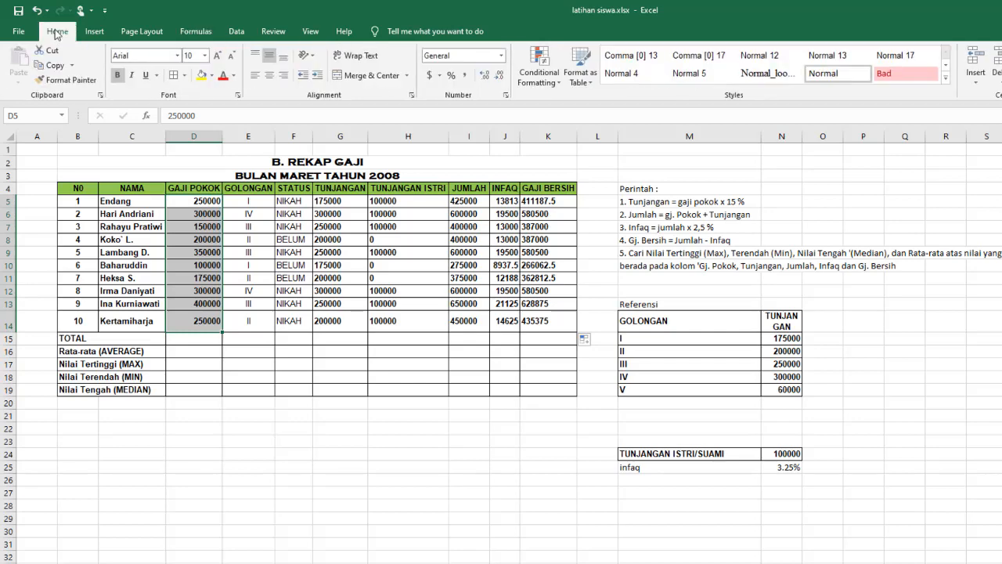
{"action": "left_click", "coordinate": [501, 56]}
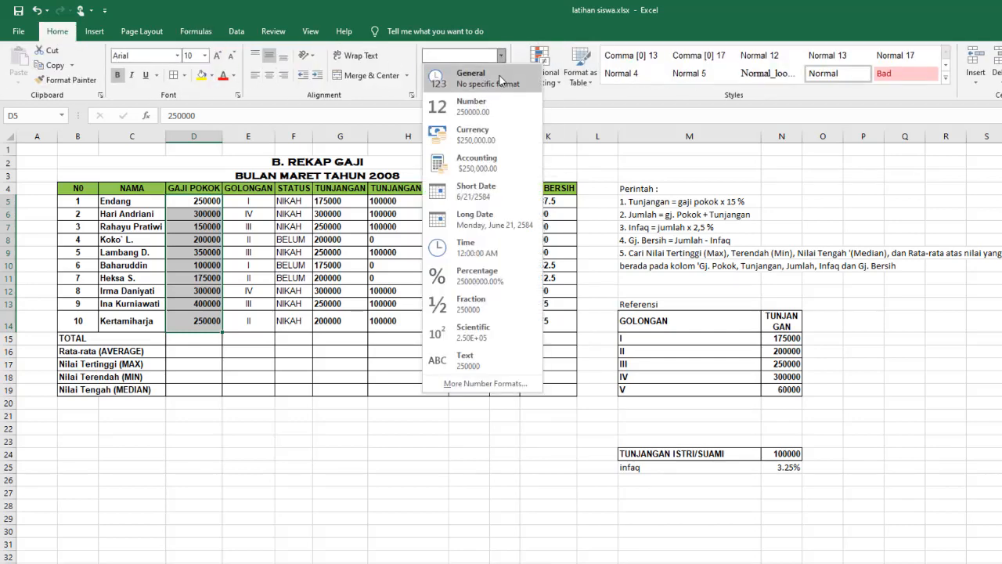
{"action": "left_click", "coordinate": [470, 74]}
{"action": "left_click", "coordinate": [149, 214]}
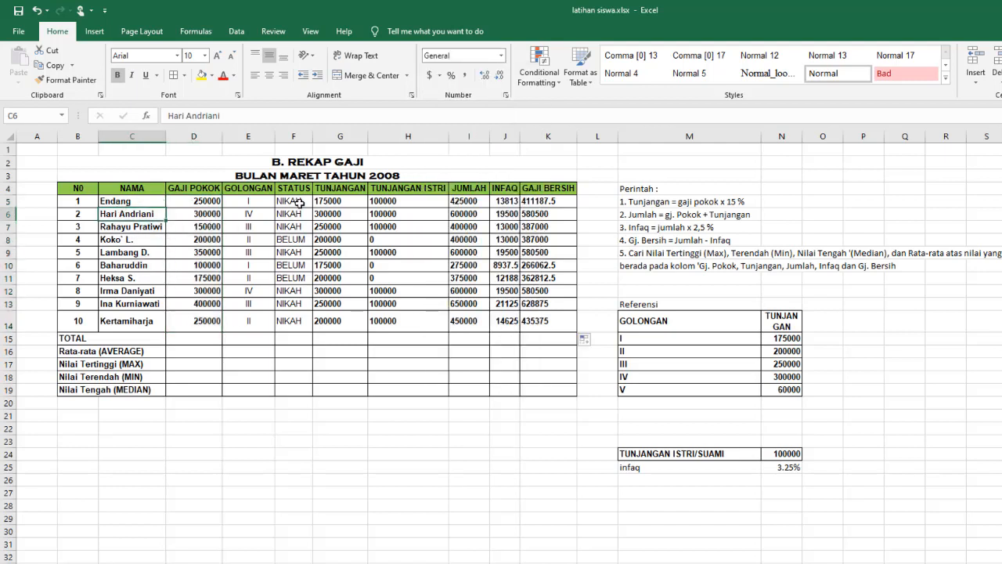
{"action": "left_click", "coordinate": [330, 201]}
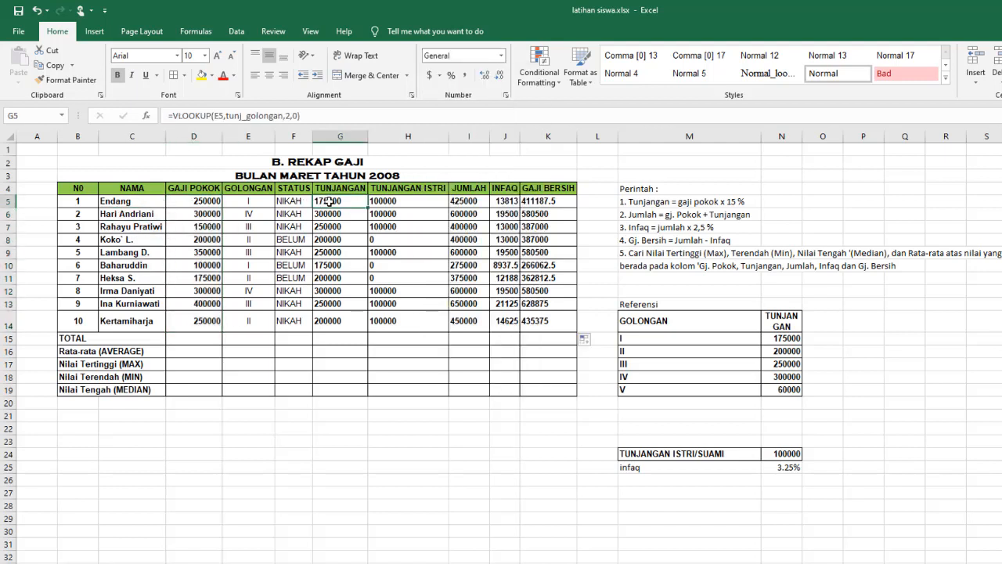
{"action": "left_click", "coordinate": [500, 57]}
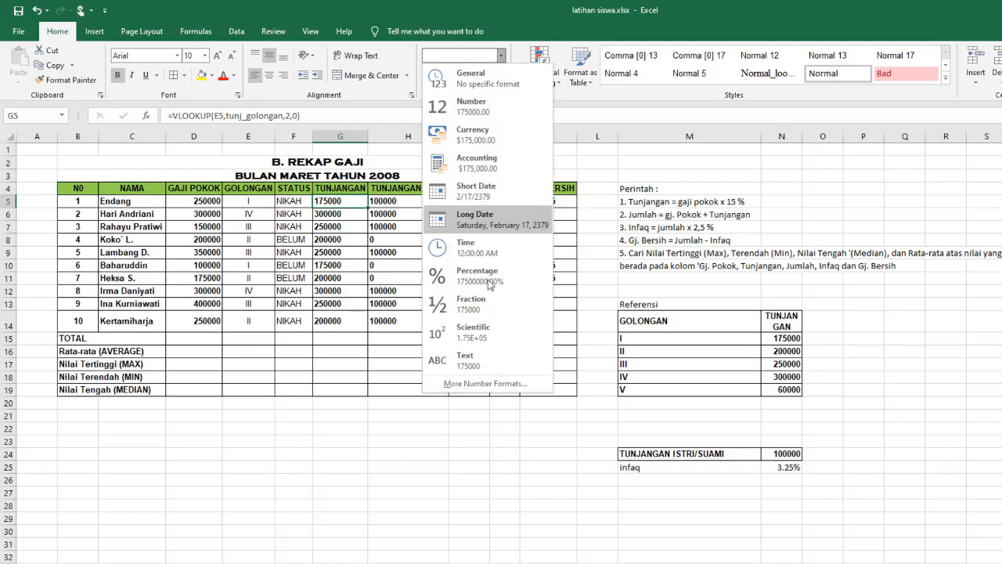
{"action": "left_click", "coordinate": [335, 308]}
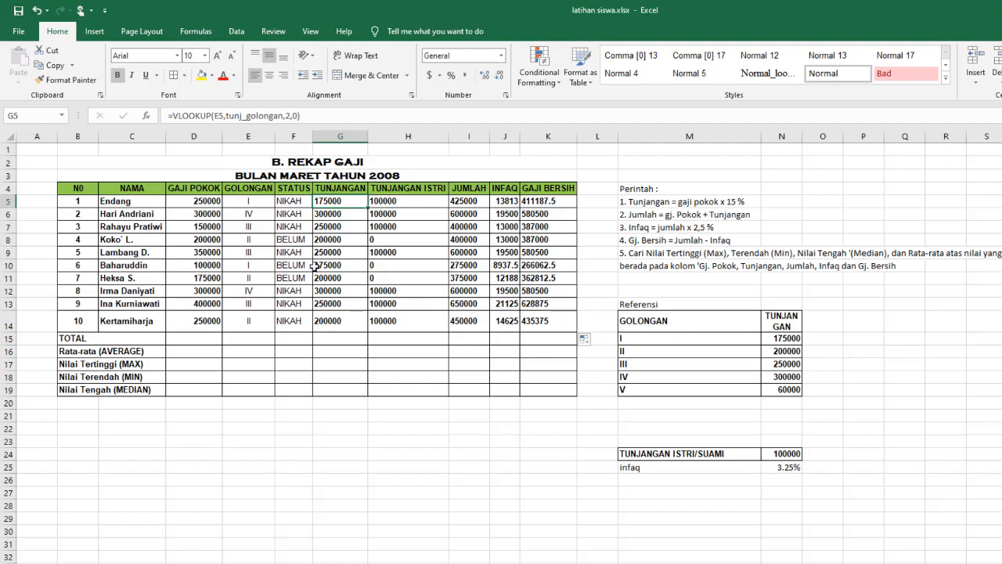
Step: Apply the Text number format to the STATUS values in F5:F14
{"action": "left_click", "coordinate": [288, 203]}
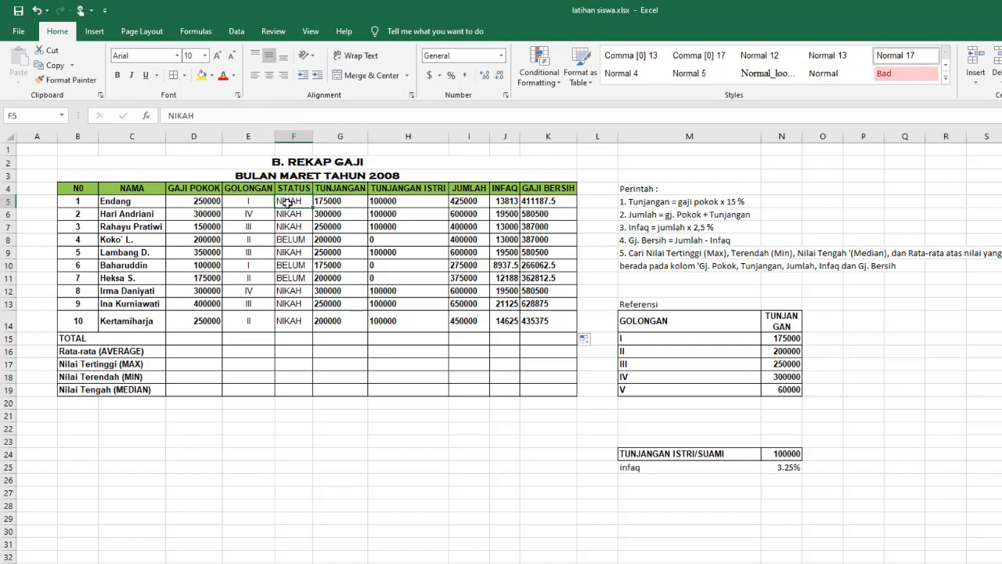
{"action": "left_click", "coordinate": [295, 226]}
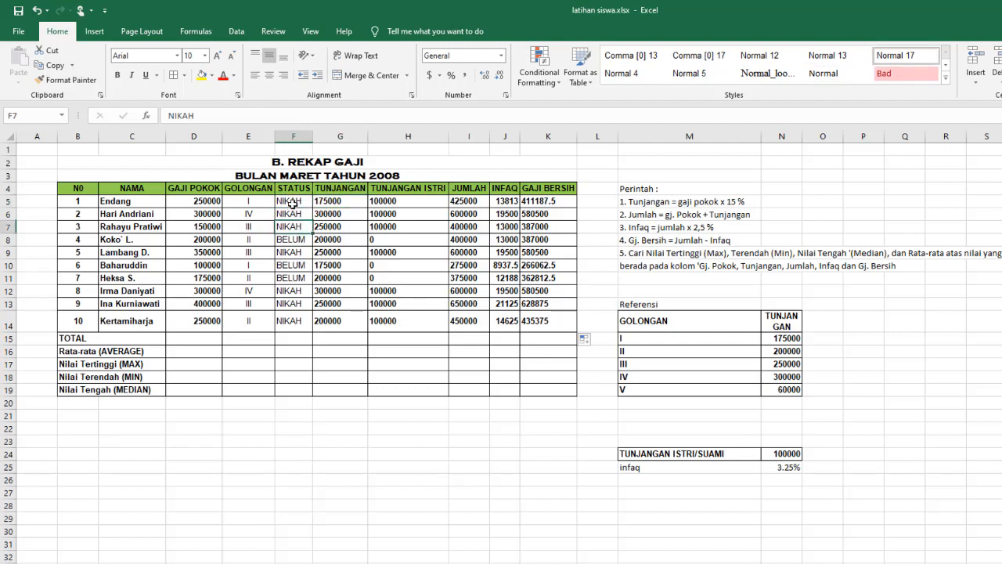
{"action": "left_click_drag", "start_coordinate": [291, 202], "coordinate": [296, 321]}
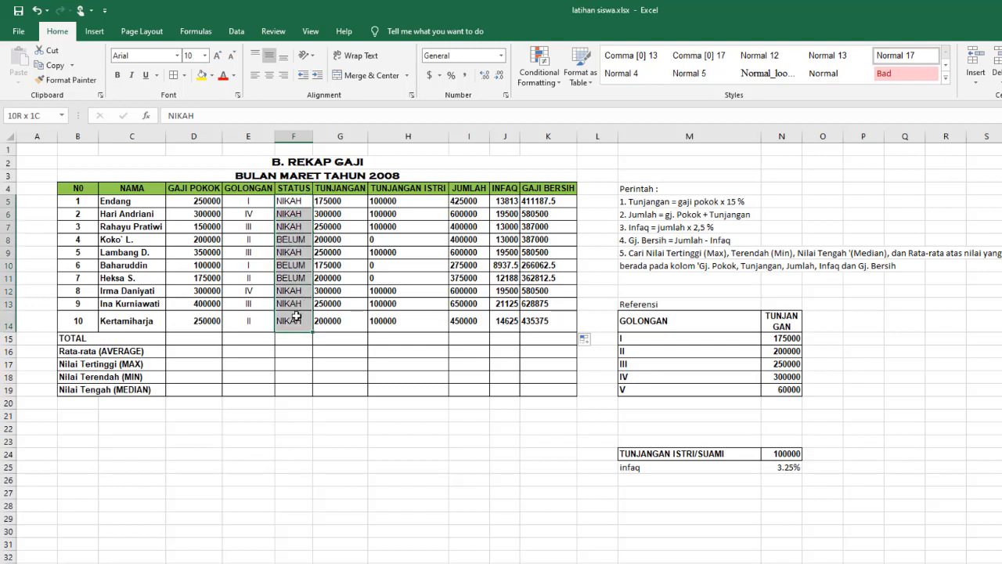
{"action": "left_click", "coordinate": [501, 55]}
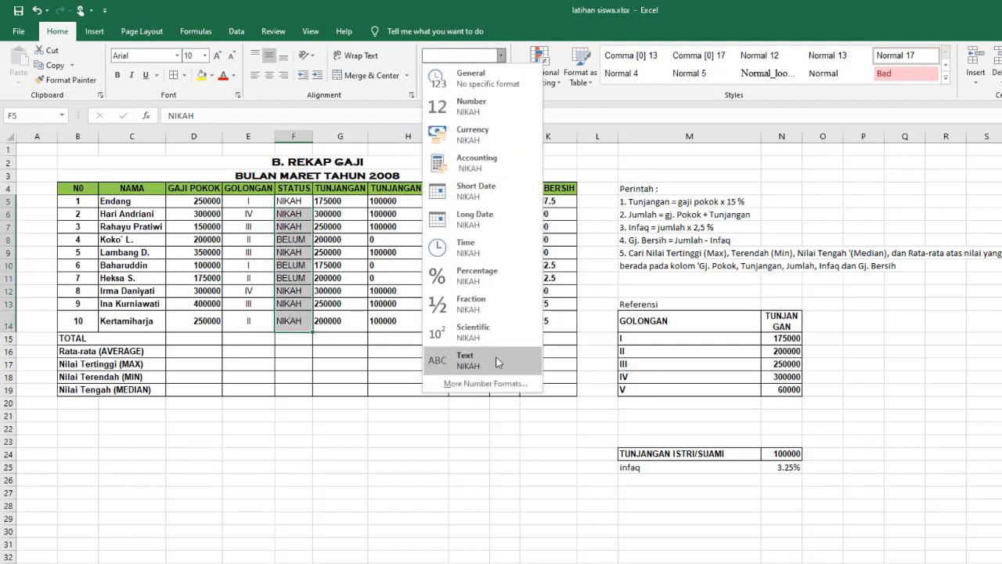
{"action": "left_click", "coordinate": [496, 361]}
{"action": "left_click", "coordinate": [357, 293]}
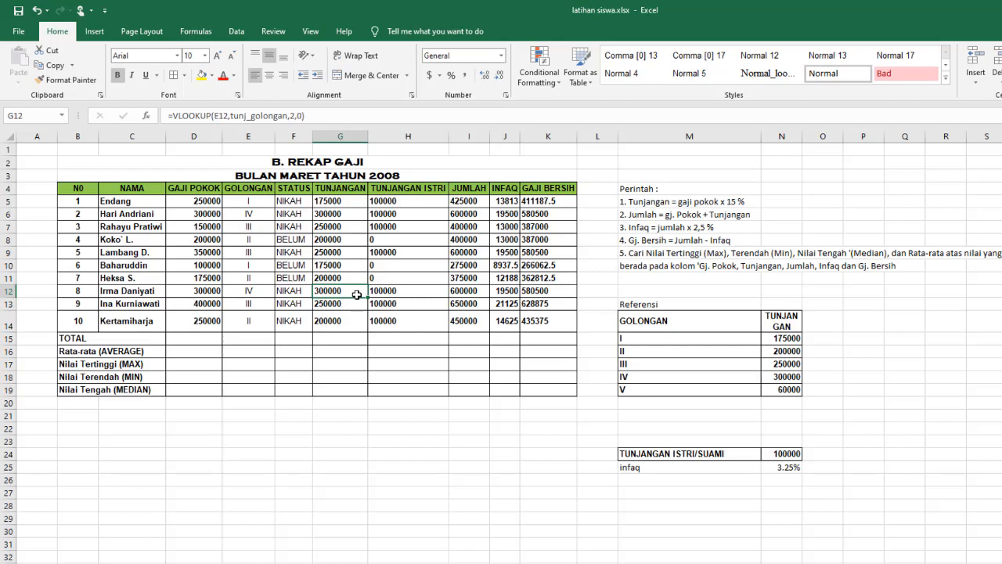
Step: Format the GAJI POKOK values in D5:D14 with the comma style and no decimal places
{"action": "left_click_drag", "start_coordinate": [203, 205], "coordinate": [211, 317]}
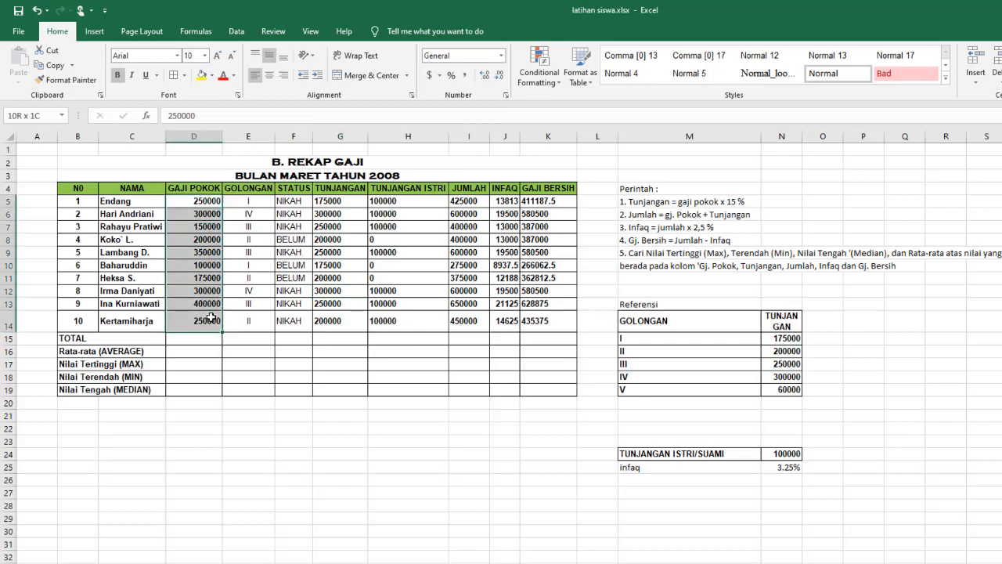
{"action": "left_click", "coordinate": [501, 56]}
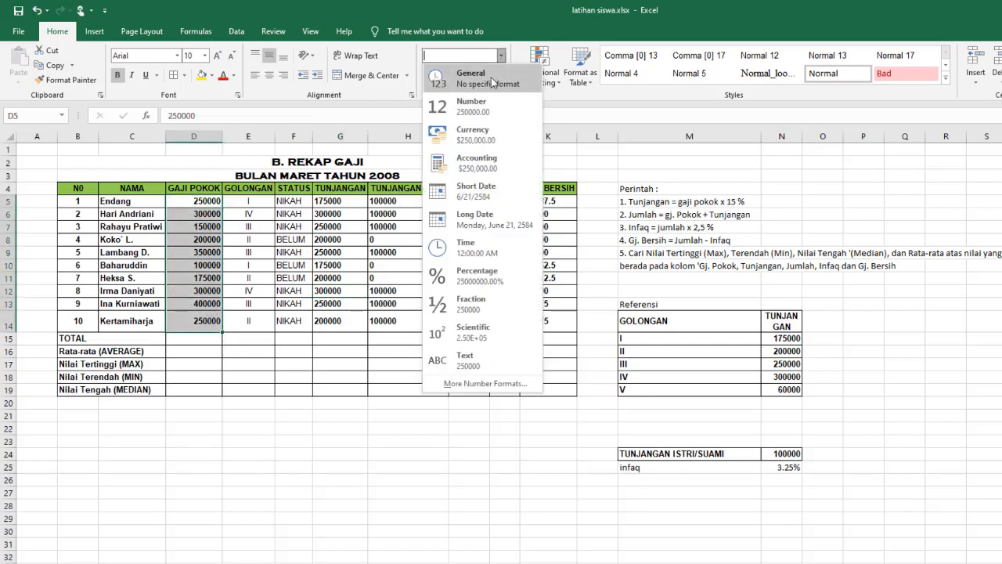
{"action": "left_click", "coordinate": [477, 106]}
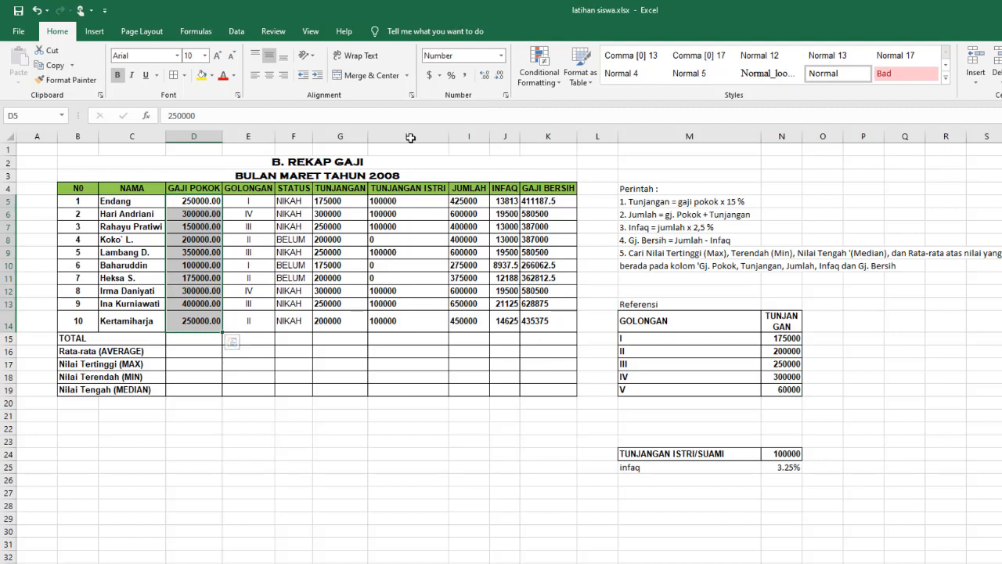
{"action": "left_click", "coordinate": [464, 78]}
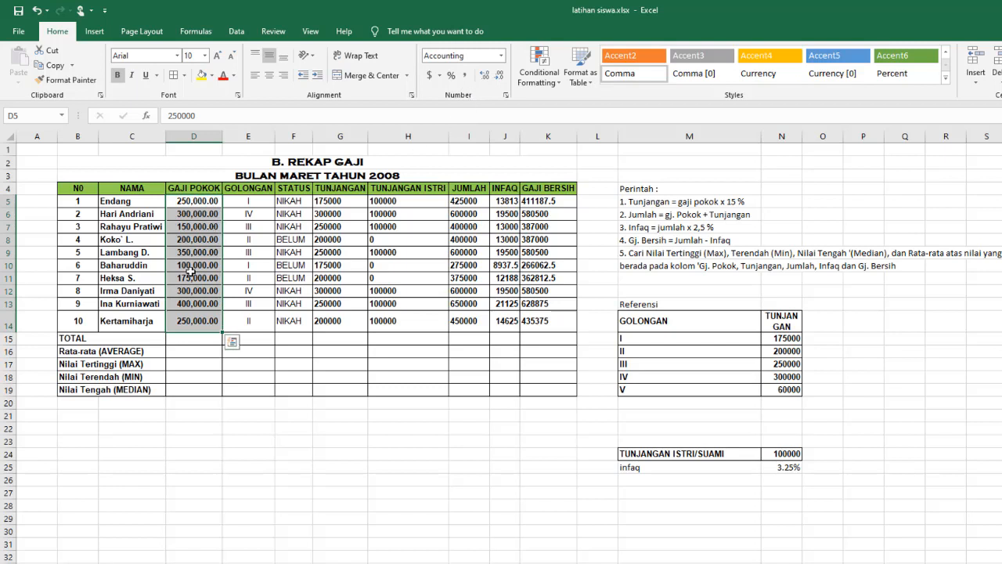
{"action": "left_click", "coordinate": [500, 76]}
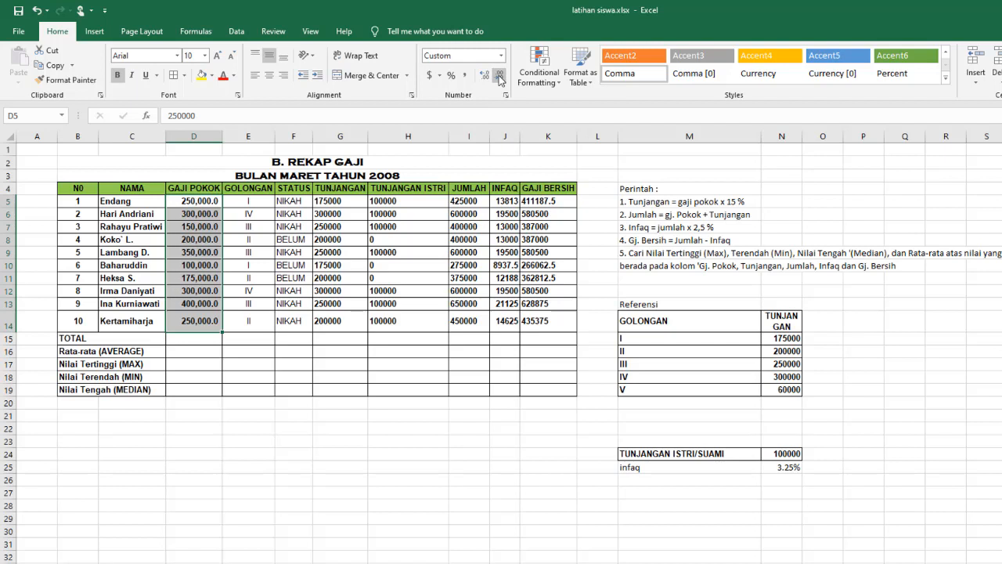
{"action": "left_click", "coordinate": [499, 76]}
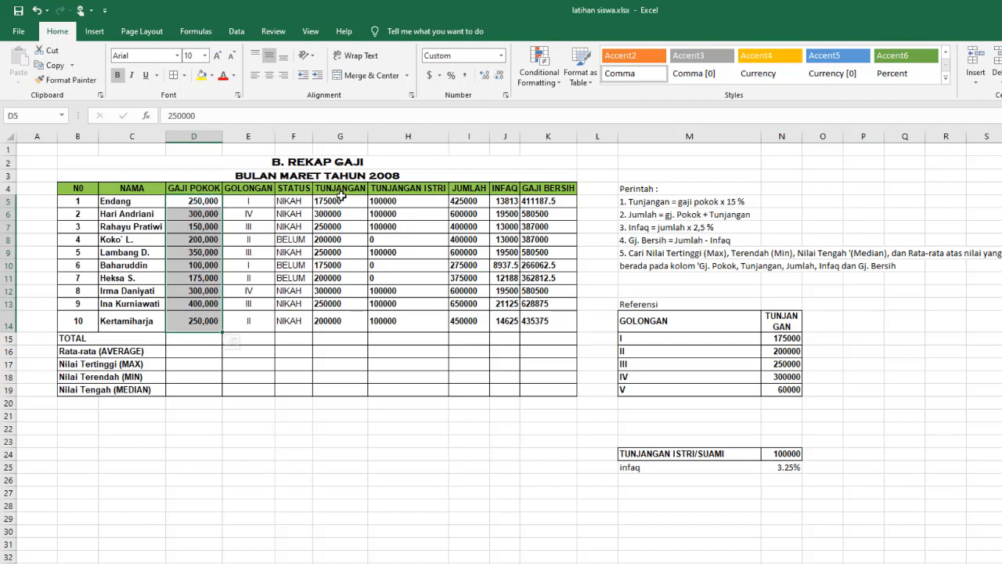
Step: Apply the comma style without decimal places to the TUNJANGAN through GAJI BERSIH values in G5:K14
{"action": "left_click_drag", "start_coordinate": [340, 201], "coordinate": [541, 320]}
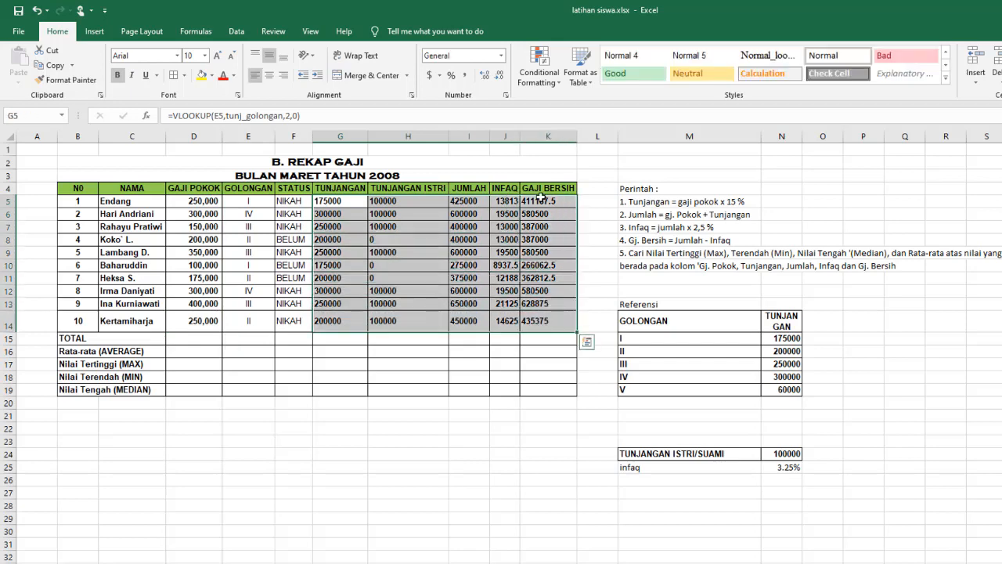
{"action": "left_click", "coordinate": [465, 75]}
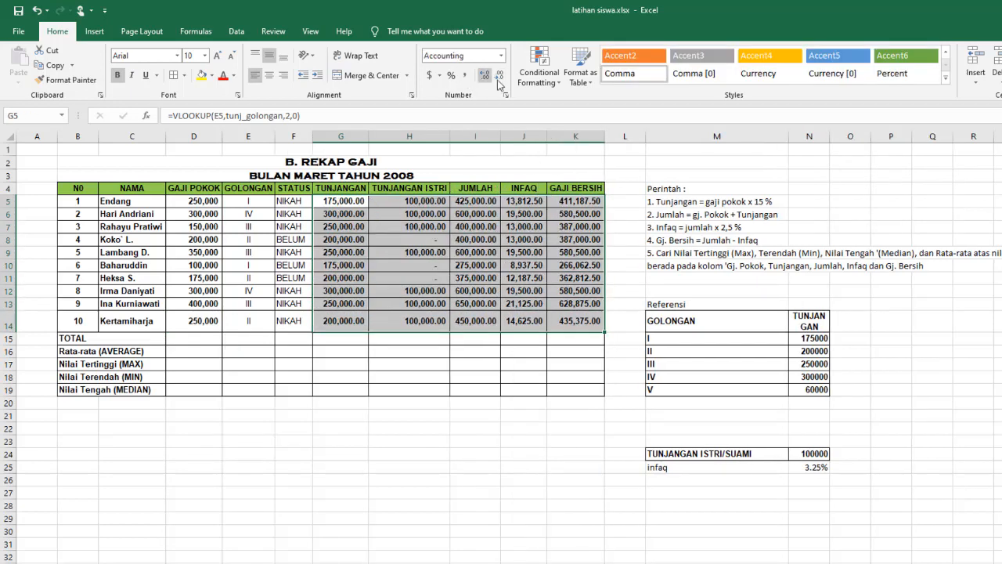
{"action": "left_click", "coordinate": [499, 75]}
{"action": "left_click", "coordinate": [499, 75]}
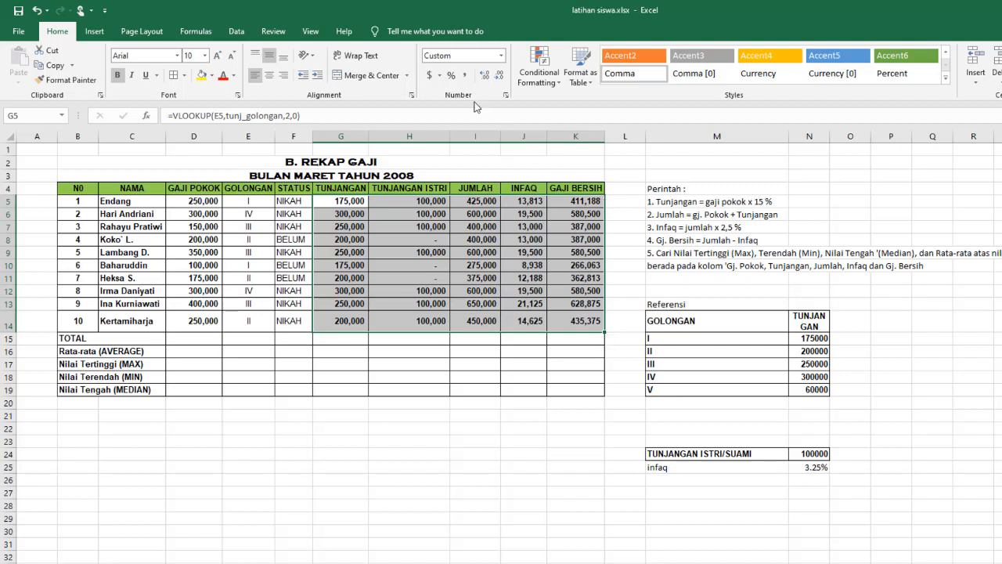
Step: Apply the Currency number format to the values in G5:K14
{"action": "left_click", "coordinate": [439, 76]}
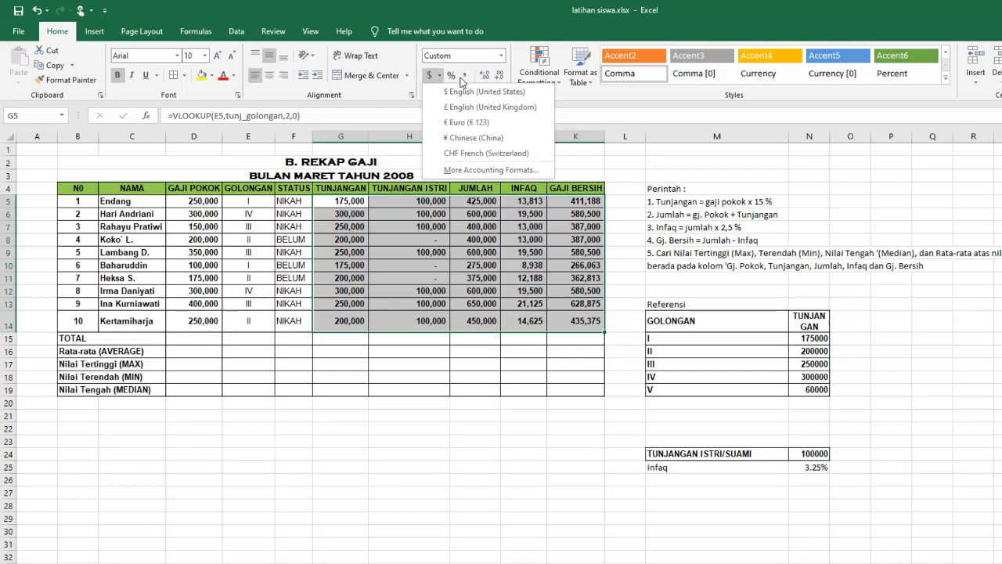
{"action": "left_click", "coordinate": [501, 55]}
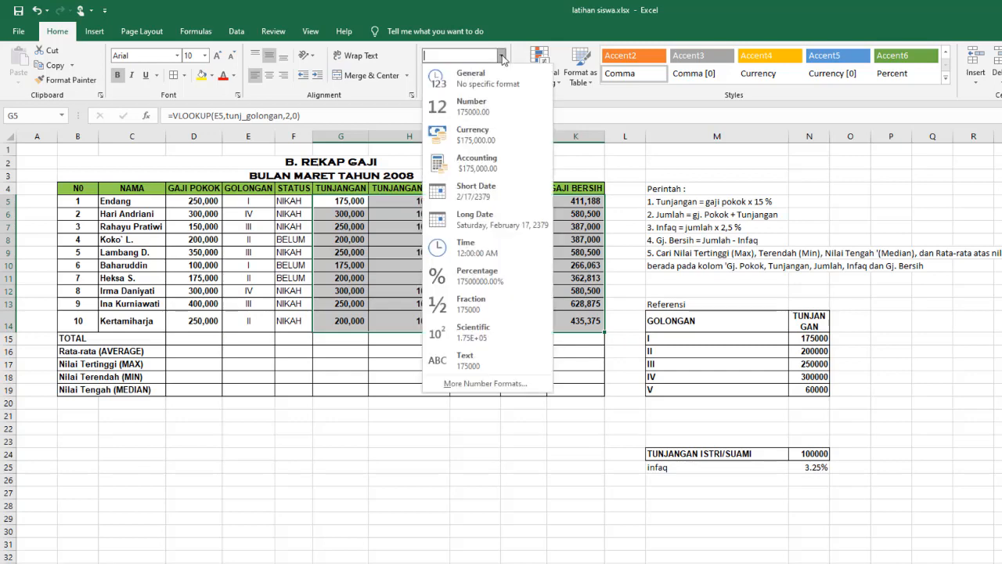
{"action": "left_click", "coordinate": [495, 140]}
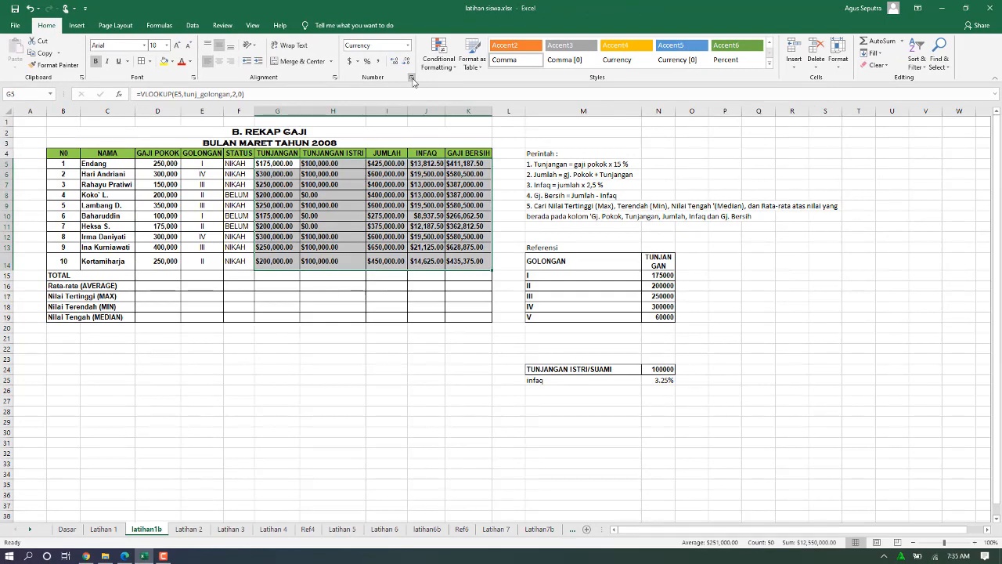
Step: Set the currency symbol of G5:K14 to Rp Indonesian with two decimal places
{"action": "left_click", "coordinate": [411, 78]}
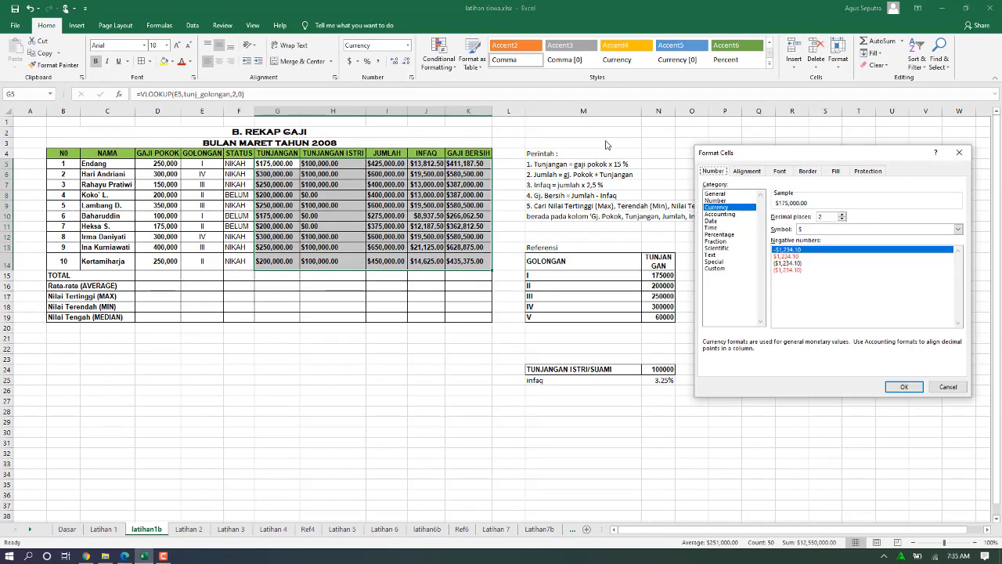
{"action": "left_click", "coordinate": [868, 229]}
{"action": "left_click_drag", "start_coordinate": [959, 251], "coordinate": [969, 297]}
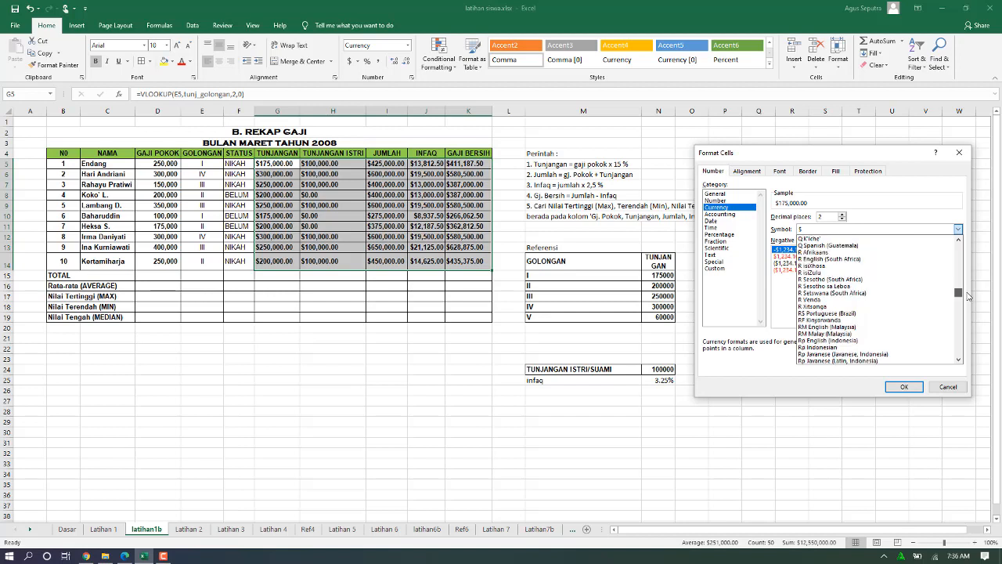
{"action": "left_click", "coordinate": [867, 349]}
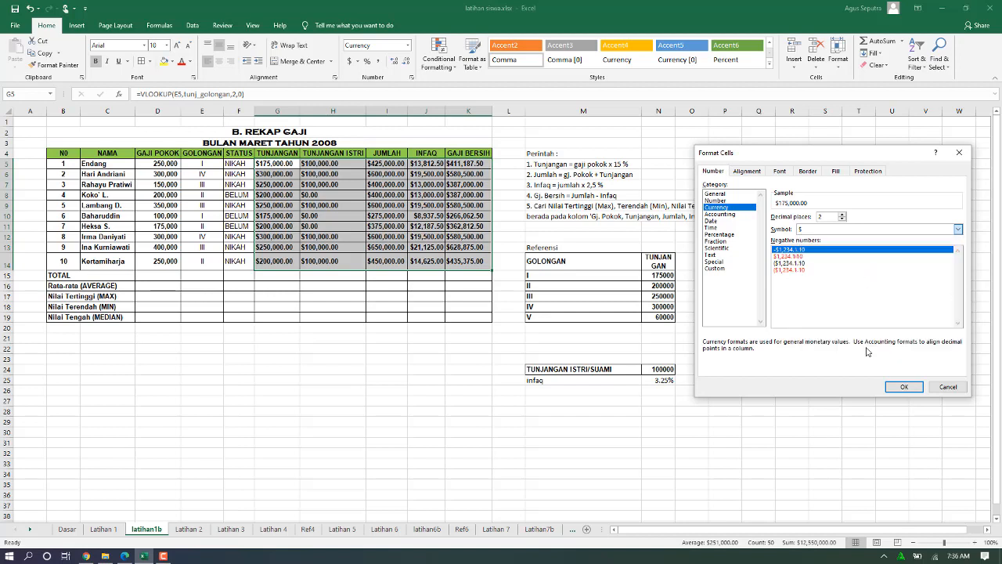
{"action": "left_click", "coordinate": [725, 269]}
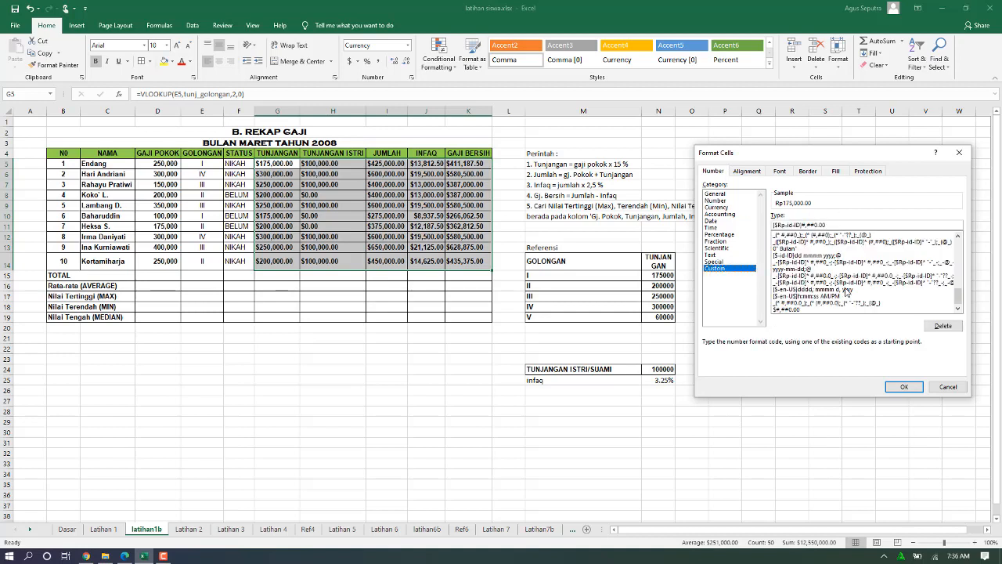
{"action": "left_click_drag", "start_coordinate": [957, 294], "coordinate": [957, 244]}
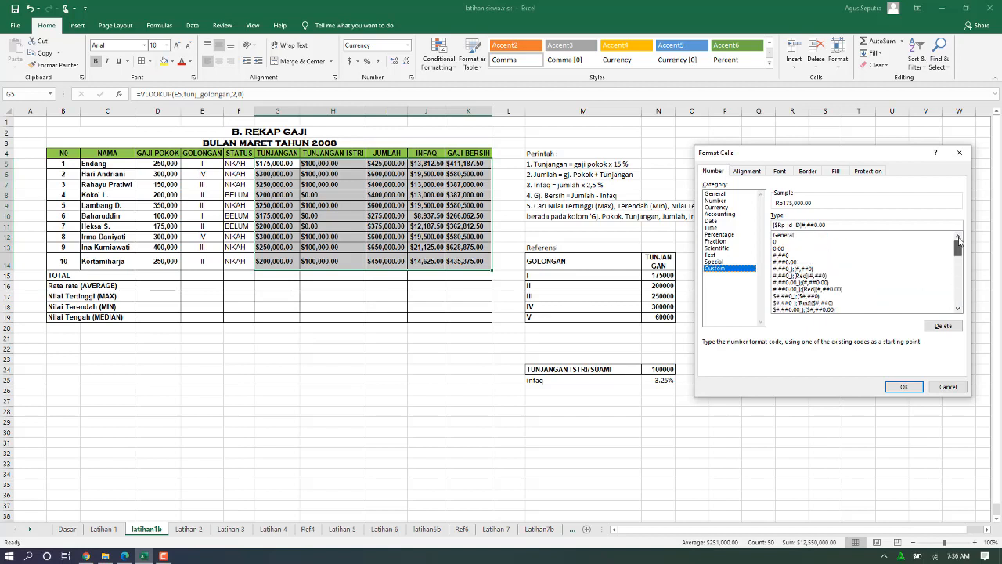
{"action": "left_click", "coordinate": [958, 309]}
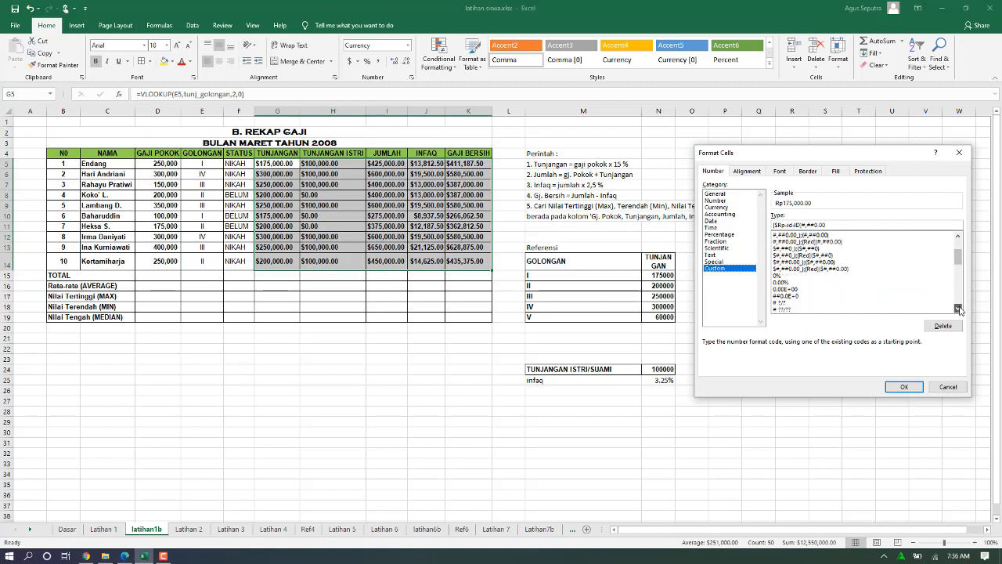
{"action": "left_click", "coordinate": [725, 208]}
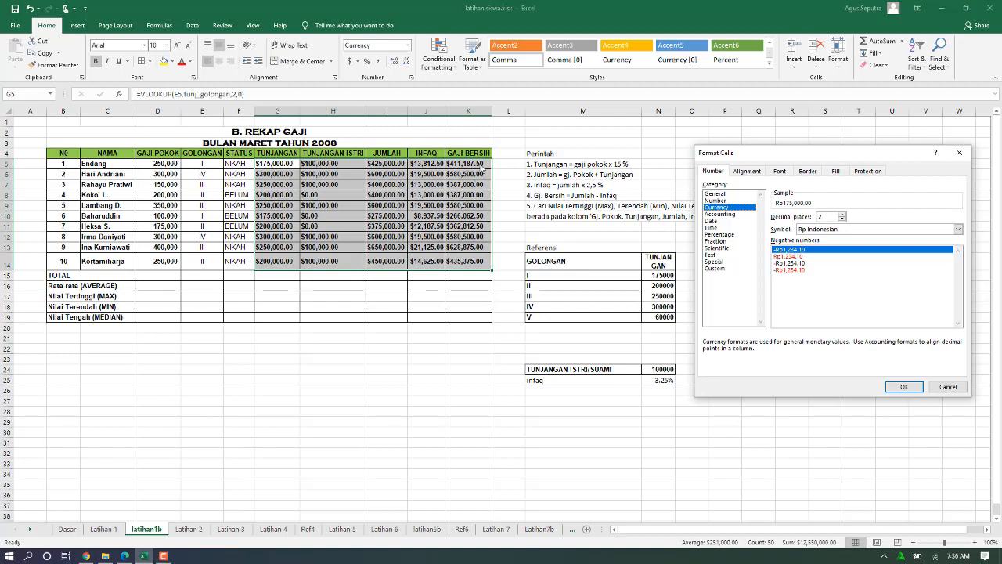
{"action": "left_click", "coordinate": [920, 389]}
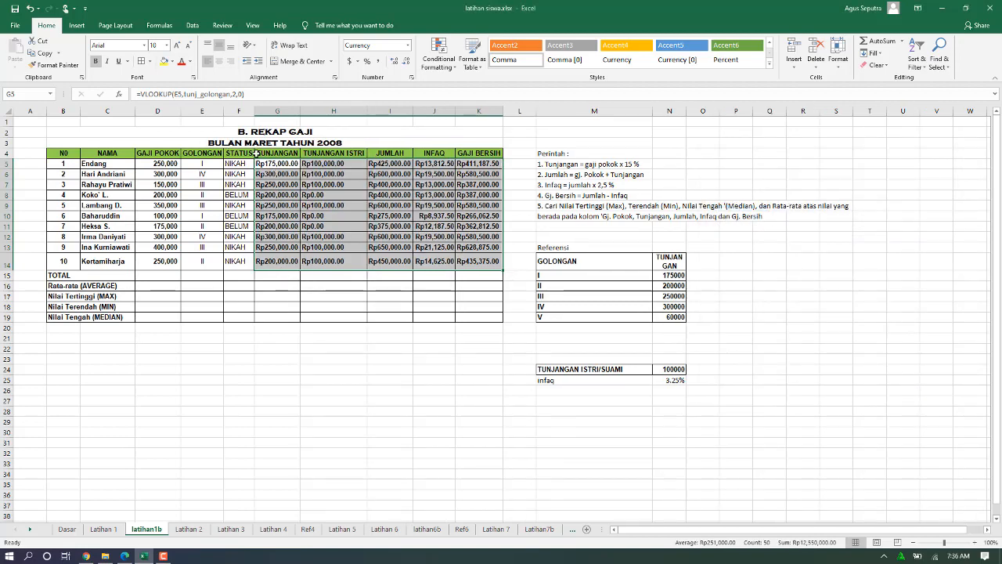
Step: Apply the custom accounting format with the Rp-id-ID symbol and no decimal places to G5:K14
{"action": "left_click", "coordinate": [271, 165]}
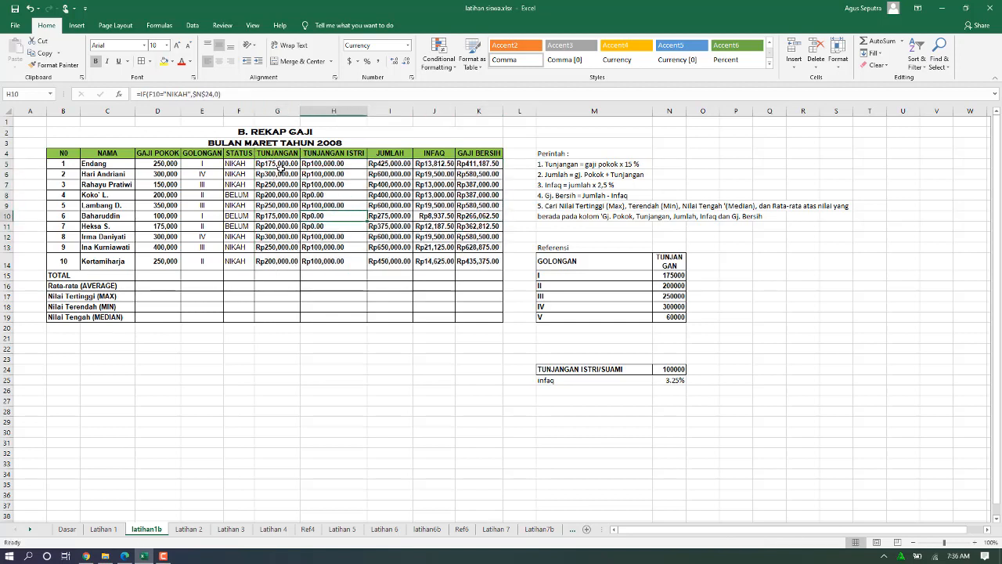
{"action": "left_click_drag", "start_coordinate": [276, 166], "coordinate": [469, 261]}
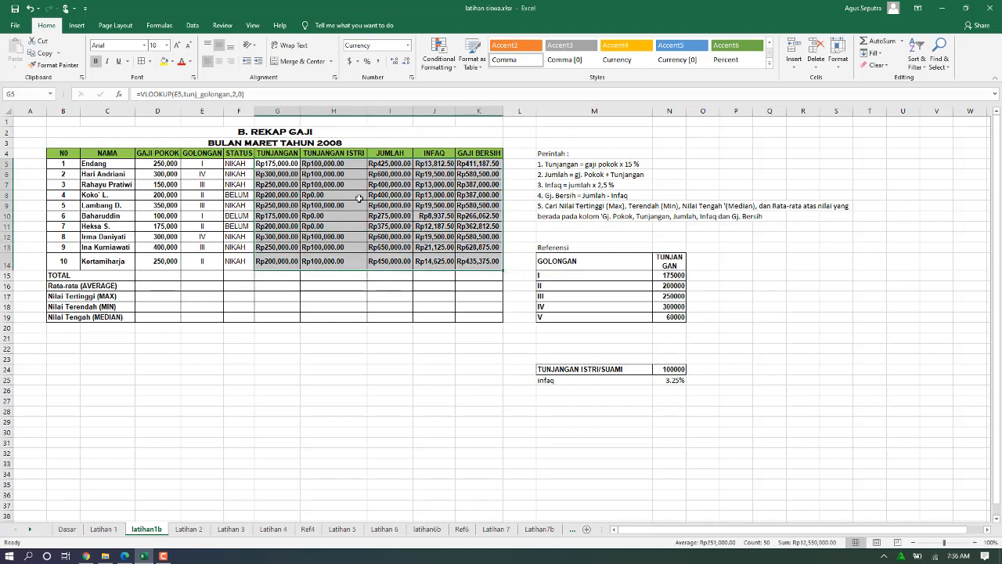
{"action": "left_click", "coordinate": [407, 46]}
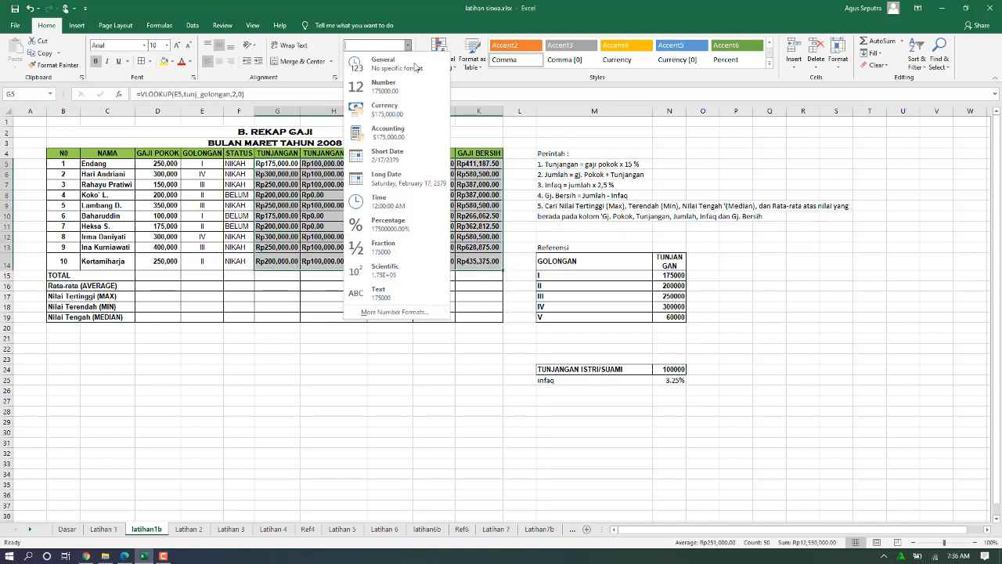
{"action": "left_click", "coordinate": [465, 87]}
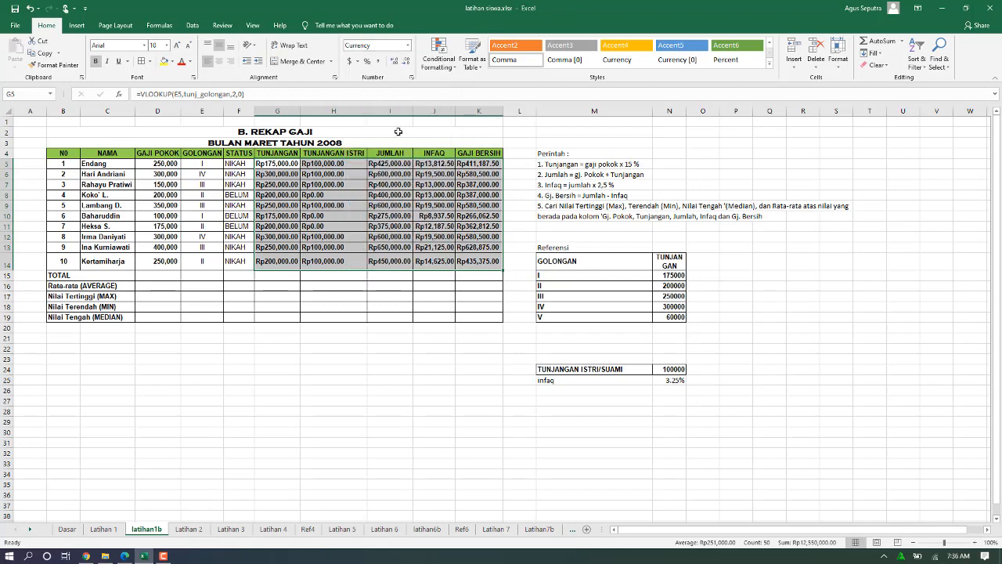
{"action": "left_click", "coordinate": [411, 77]}
{"action": "left_click", "coordinate": [716, 269]}
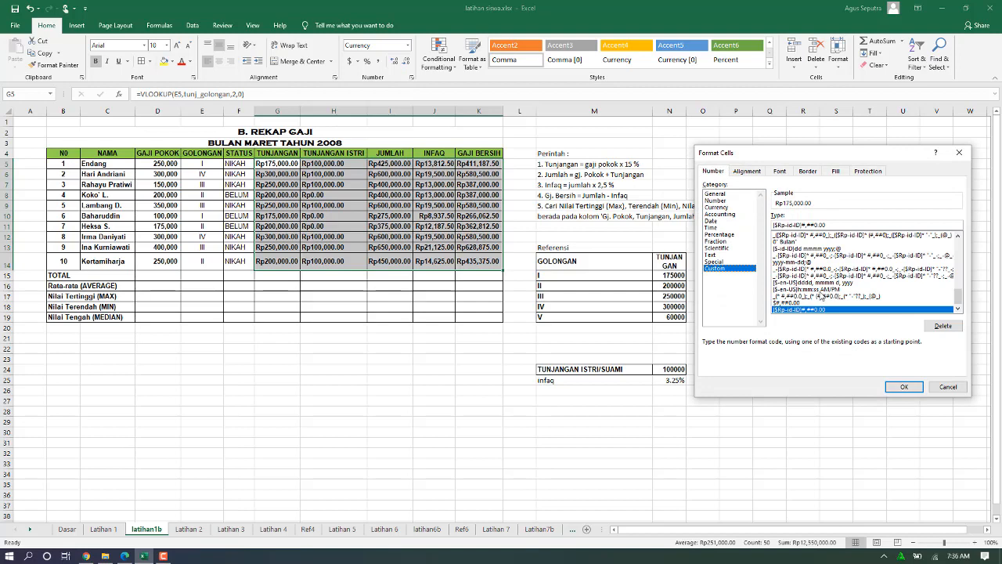
{"action": "mouse_move", "coordinate": [953, 294]}
{"action": "left_mouse_down"}
{"action": "mouse_move", "coordinate": [962, 249]}
{"action": "mouse_move", "coordinate": [971, 296]}
{"action": "left_mouse_up"}
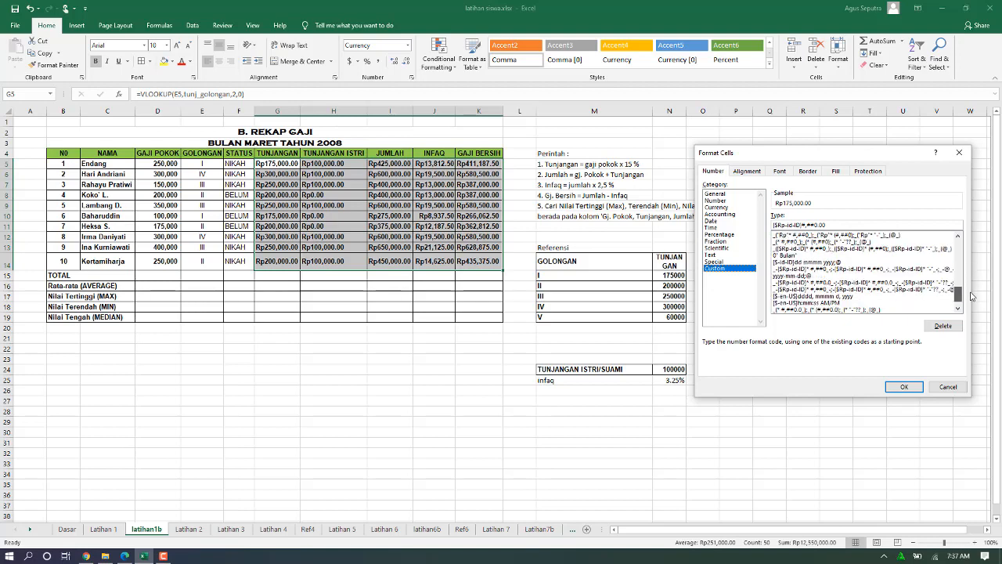
{"action": "left_click", "coordinate": [896, 249]}
{"action": "left_click", "coordinate": [904, 386]}
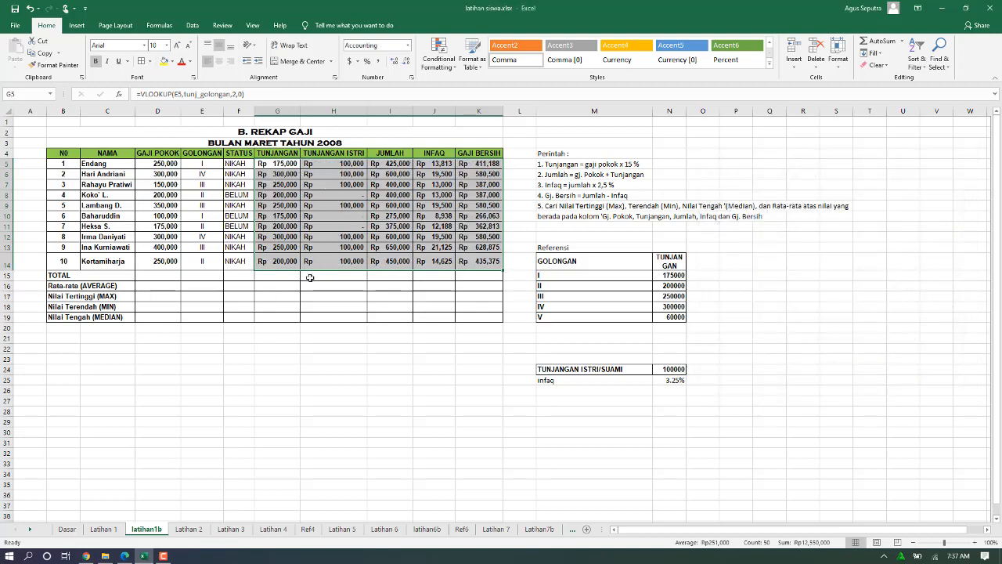
Step: Set the currency symbol of the GAJI POKOK values in D5:D14 to Rp Indonesian with no decimal places
{"action": "left_click", "coordinate": [275, 174]}
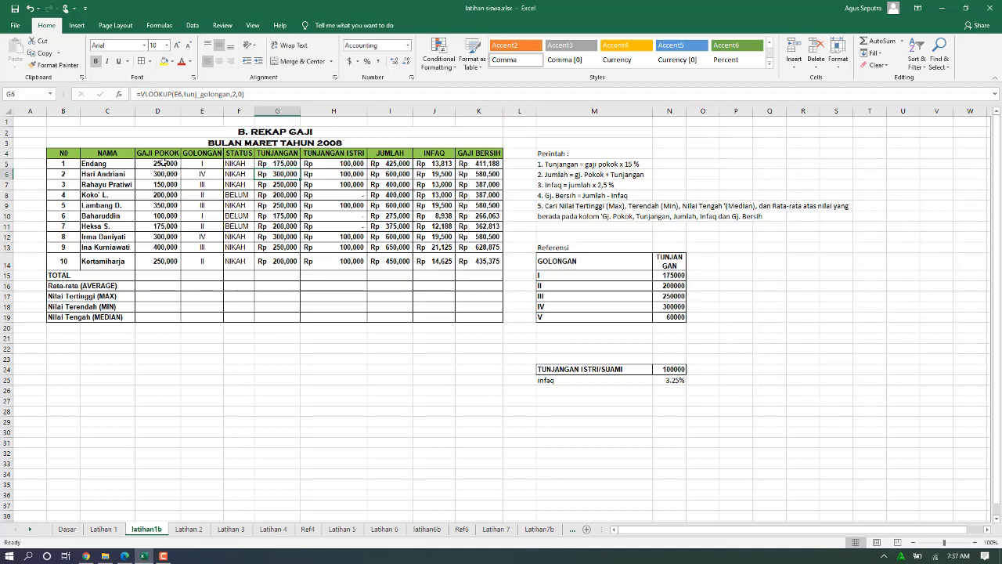
{"action": "left_click_drag", "start_coordinate": [165, 163], "coordinate": [177, 262]}
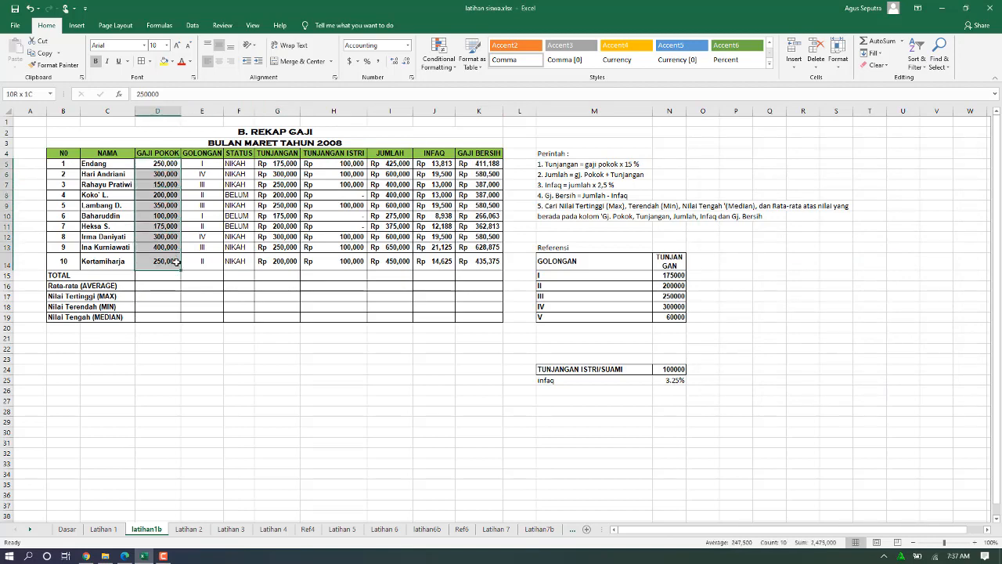
{"action": "left_click", "coordinate": [411, 77]}
{"action": "left_click", "coordinate": [923, 385]}
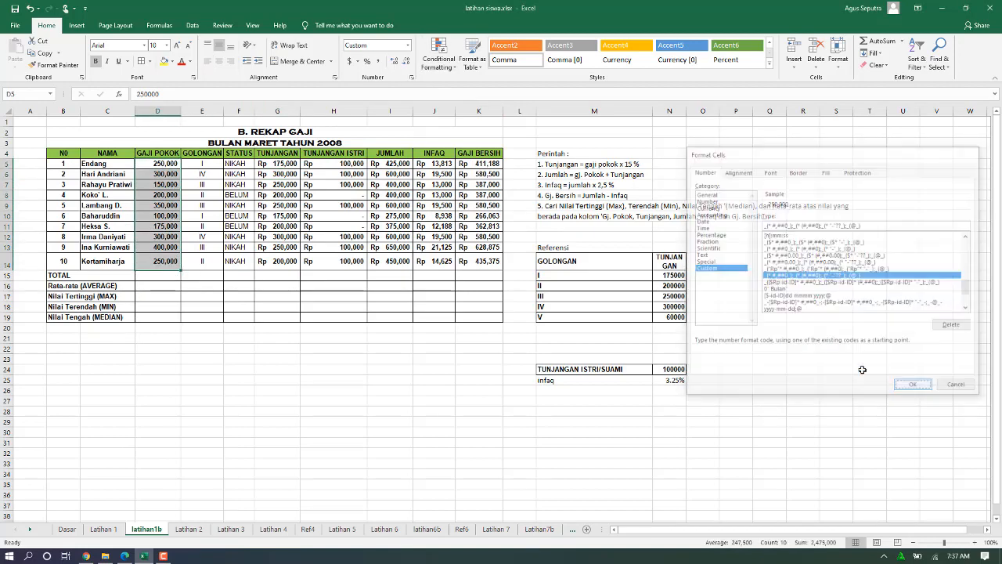
{"action": "left_click", "coordinate": [408, 45]}
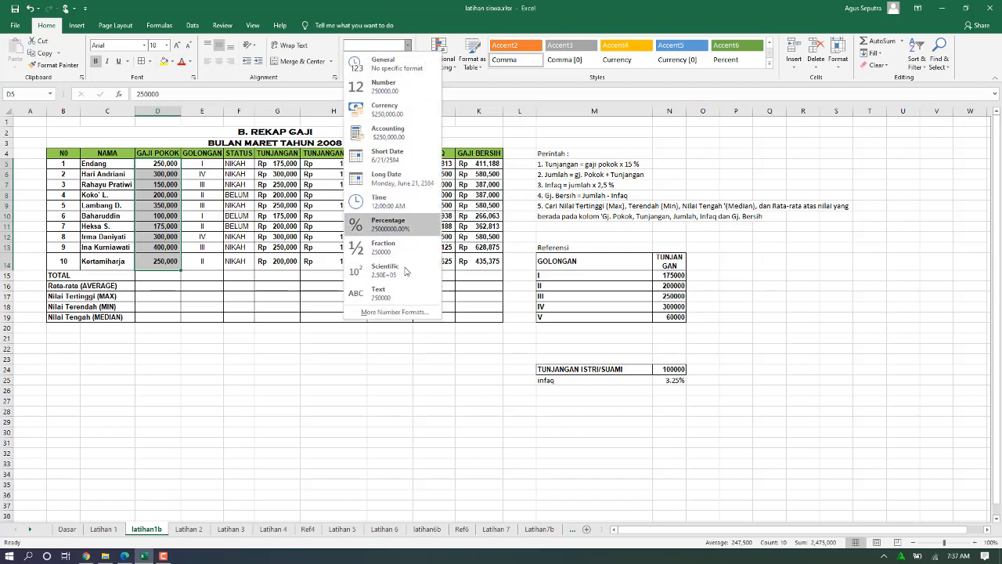
{"action": "left_click", "coordinate": [335, 68]}
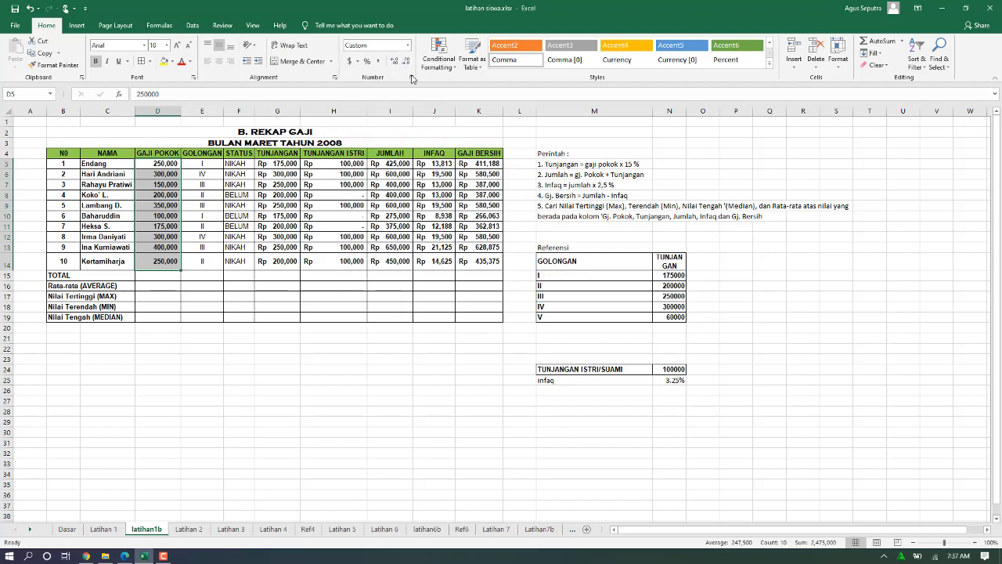
{"action": "left_click", "coordinate": [411, 77]}
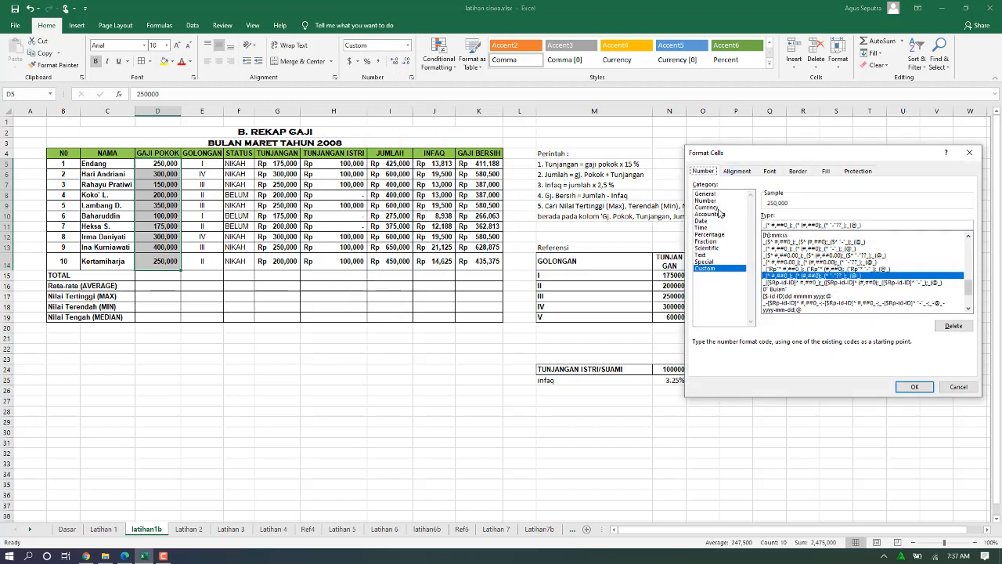
{"action": "left_click", "coordinate": [719, 207]}
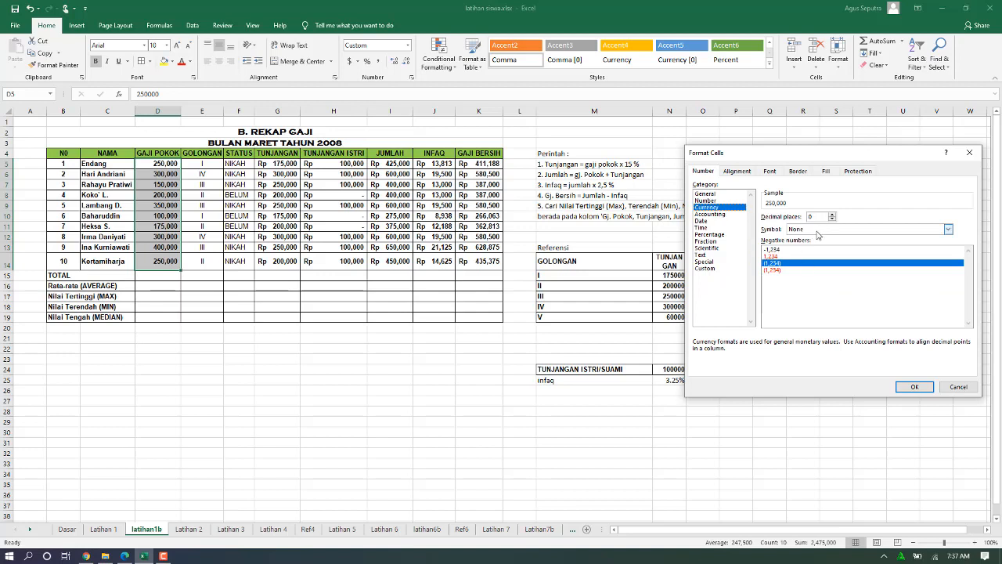
{"action": "left_click", "coordinate": [949, 229]}
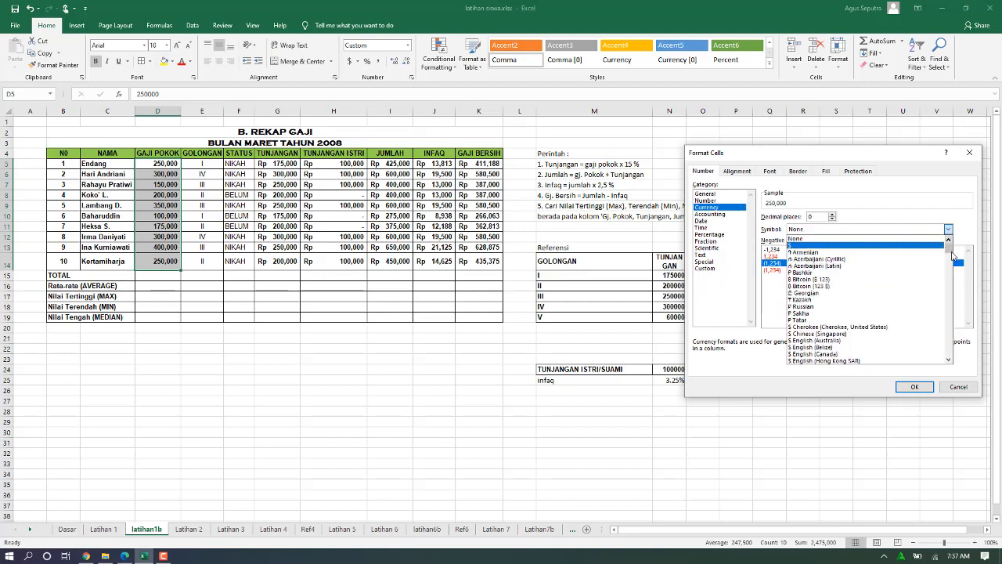
{"action": "left_click_drag", "start_coordinate": [949, 253], "coordinate": [964, 298]}
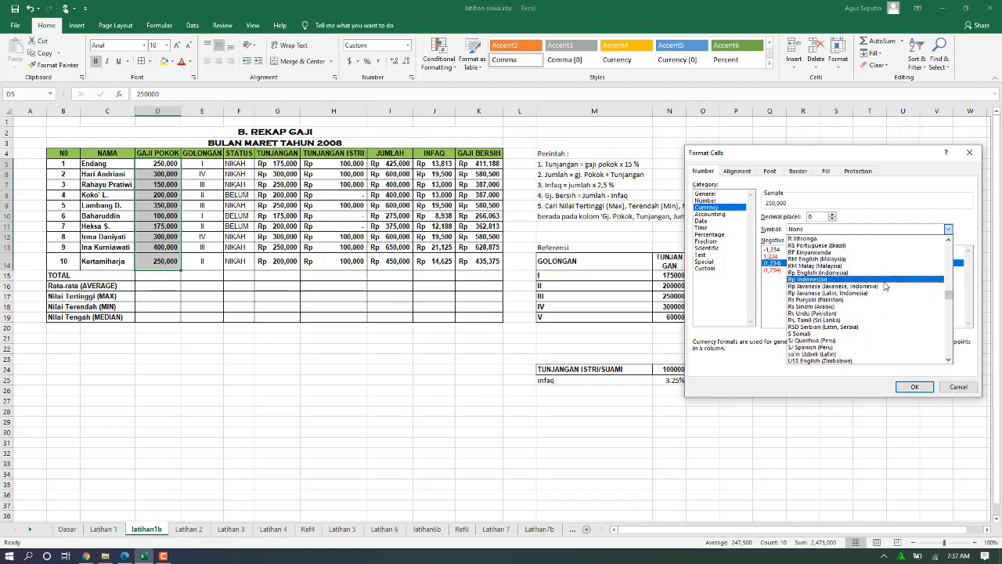
{"action": "left_click", "coordinate": [835, 278]}
Step: Apply the custom accounting format with the Rp-id-ID symbol and no decimal places to D5:D14
{"action": "left_click", "coordinate": [706, 269]}
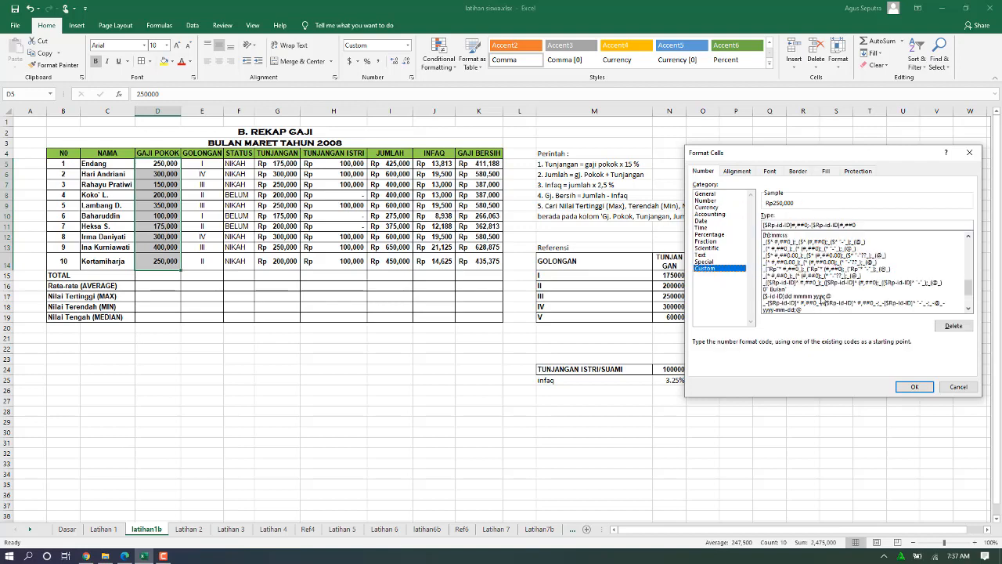
{"action": "left_click", "coordinate": [837, 282]}
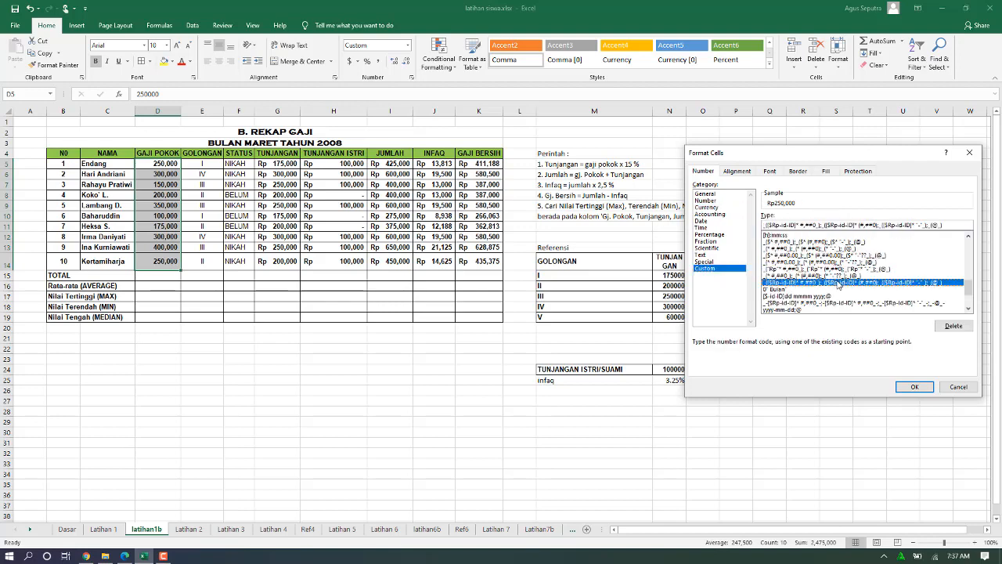
{"action": "left_click", "coordinate": [913, 387]}
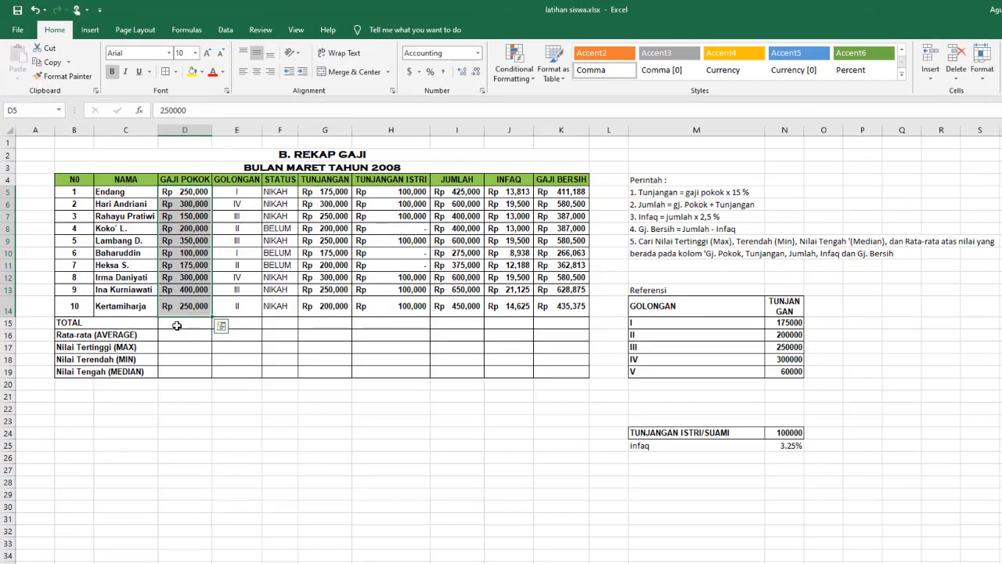
Step: Enter a SUM formula over D5:D14 in the TOTAL cell D15
{"action": "left_click", "coordinate": [154, 275]}
{"action": "type", "text": "=SUM("}
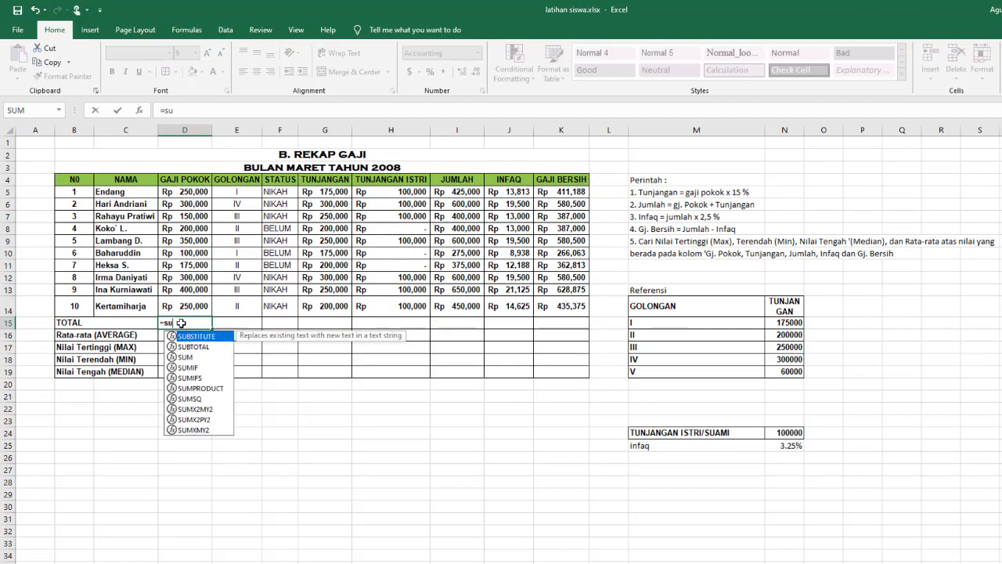
{"action": "left_click_drag", "start_coordinate": [197, 191], "coordinate": [201, 306]}
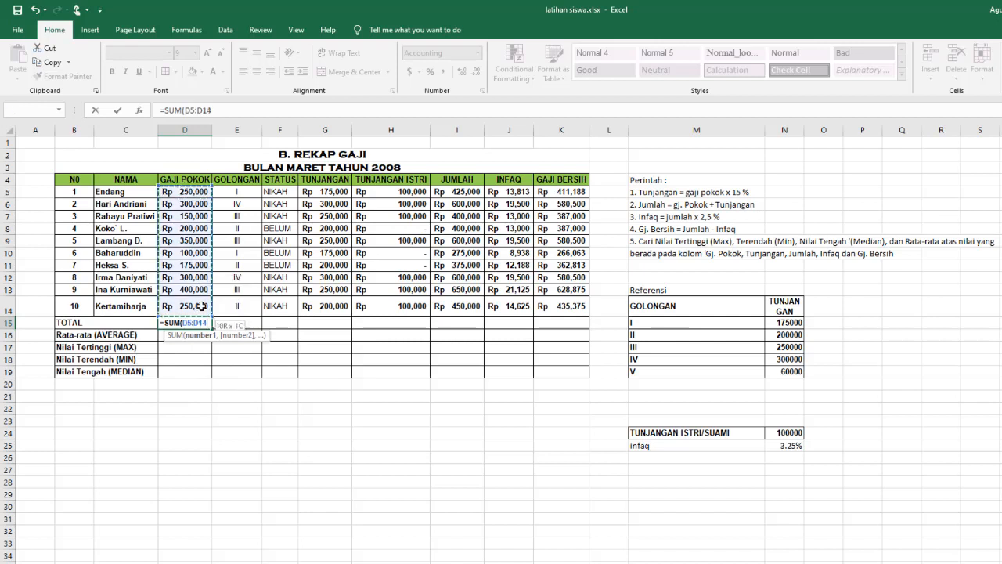
{"action": "key", "text": "Return"}
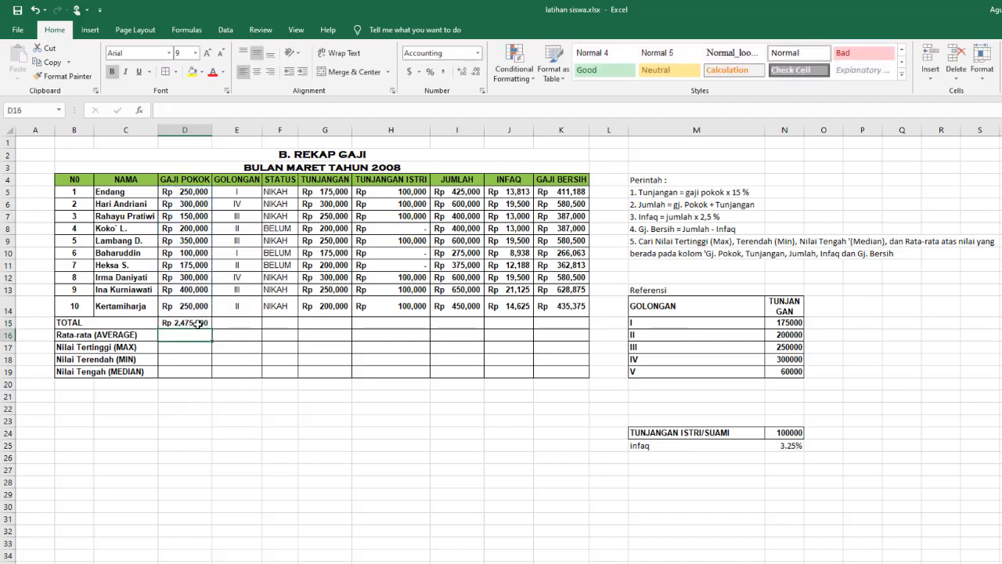
Step: Fill the TOTAL formula from D15 across to K15 and check the copied formula in K15
{"action": "left_click", "coordinate": [198, 324]}
{"action": "left_click_drag", "start_coordinate": [211, 328], "coordinate": [562, 337]}
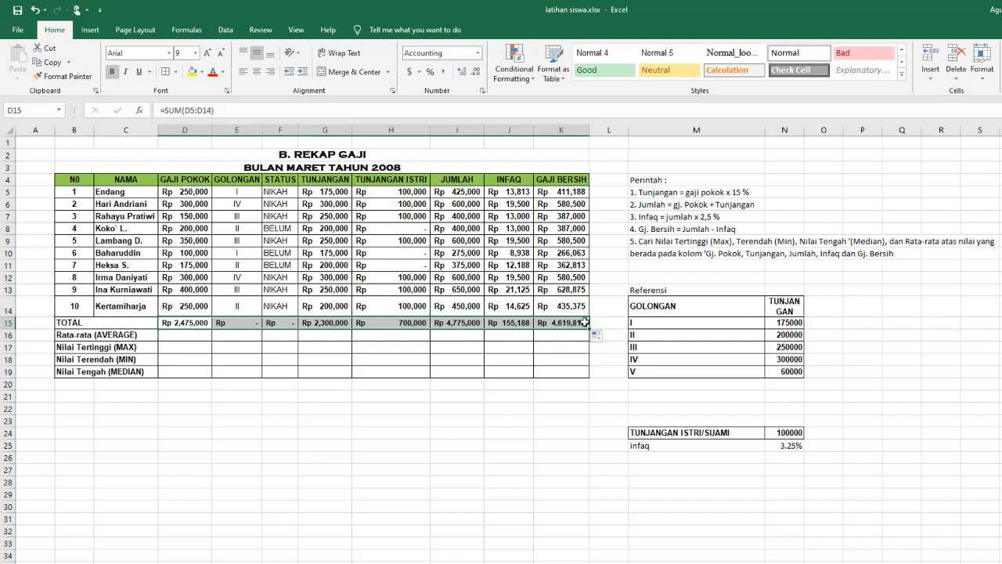
{"action": "double_click", "coordinate": [560, 323]}
{"action": "key", "text": "Return"}
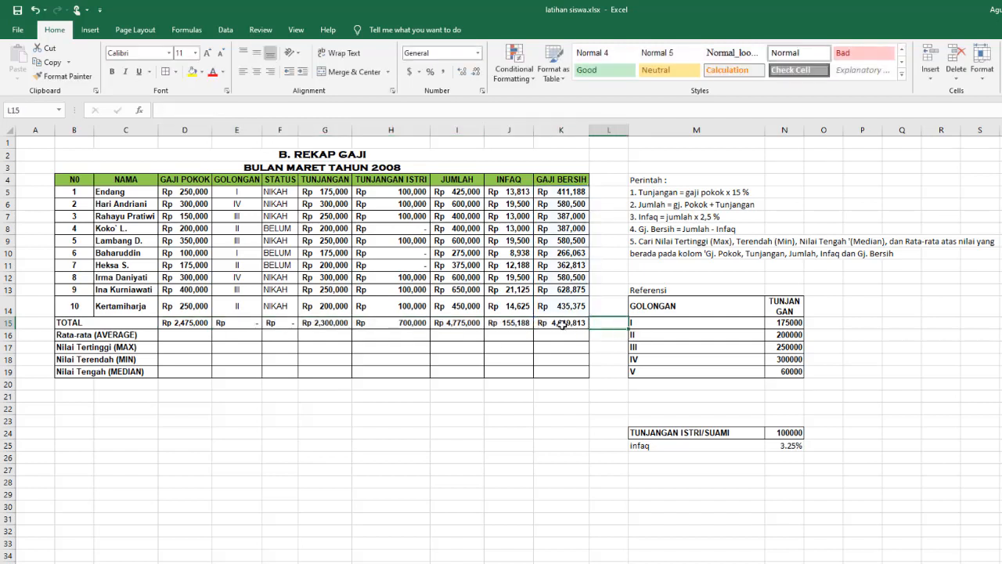
Step: Enter an AVERAGE formula over D5:D15 in the Rata-rata cell D16
{"action": "left_click", "coordinate": [177, 335]}
{"action": "type", "text": "=ave"}
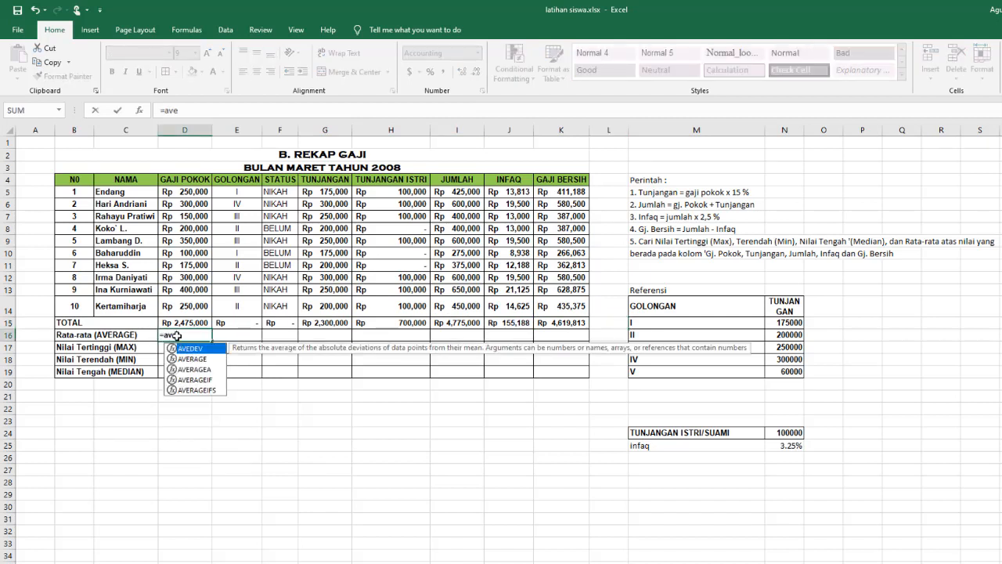
{"action": "key", "text": "Down"}
{"action": "key", "text": "Tab"}
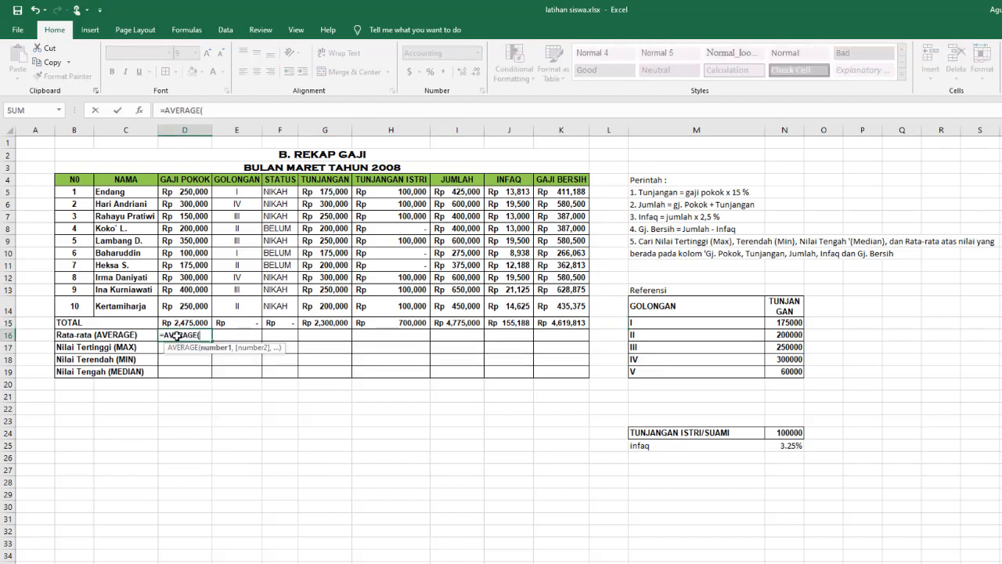
{"action": "left_click_drag", "start_coordinate": [176, 195], "coordinate": [210, 321]}
Step: Try to reselect D5:D14 as the range to average and close the formula with a parenthesis
{"action": "left_click_drag", "start_coordinate": [181, 194], "coordinate": [196, 306]}
{"action": "type", "text": ")"}
{"action": "key", "text": "Return"}
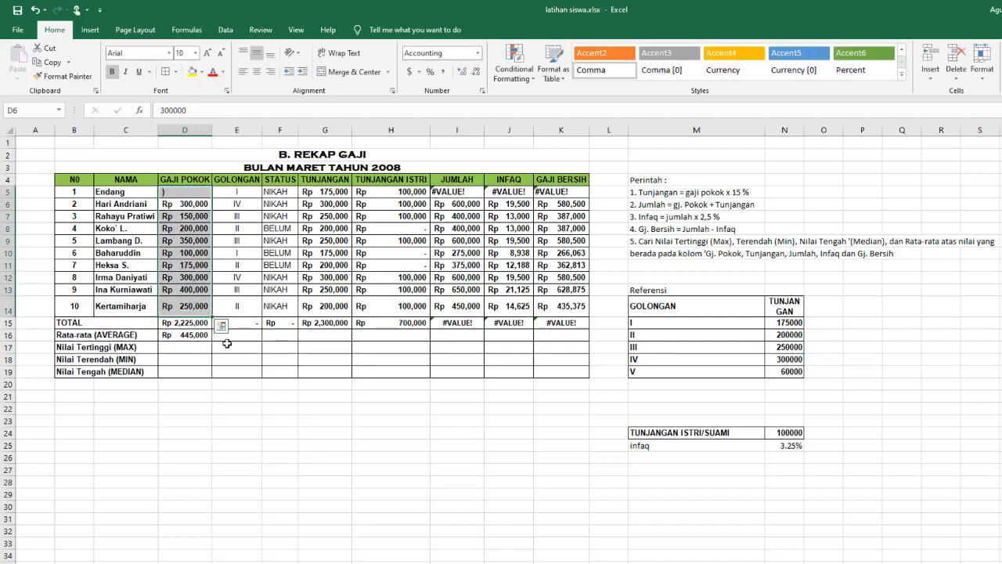
Step: Fill the AVERAGE formula from D16 across to K16 and narrow the INFAQ column slightly
{"action": "left_click", "coordinate": [200, 337]}
{"action": "left_click_drag", "start_coordinate": [211, 342], "coordinate": [583, 339]}
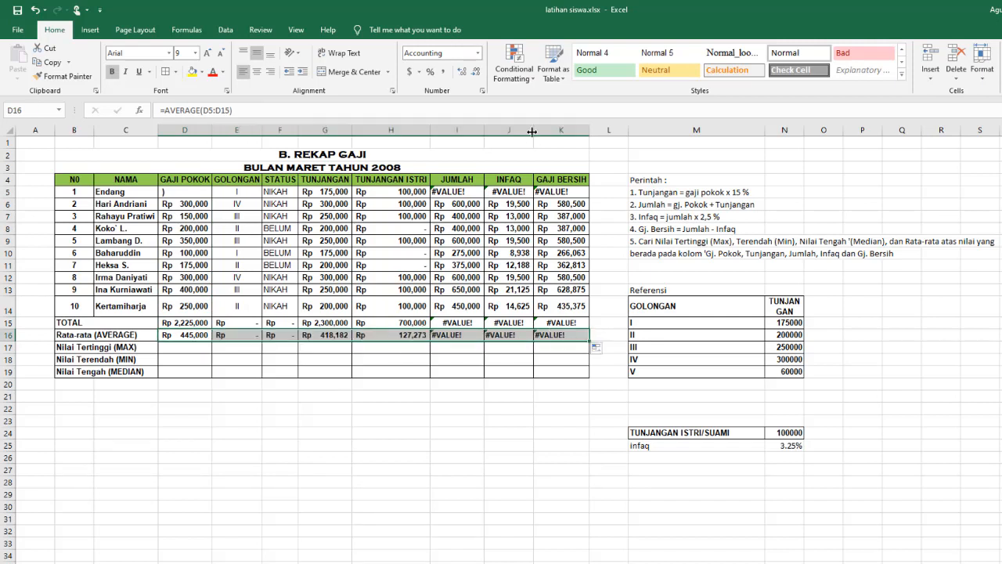
{"action": "left_click_drag", "start_coordinate": [534, 132], "coordinate": [581, 133]}
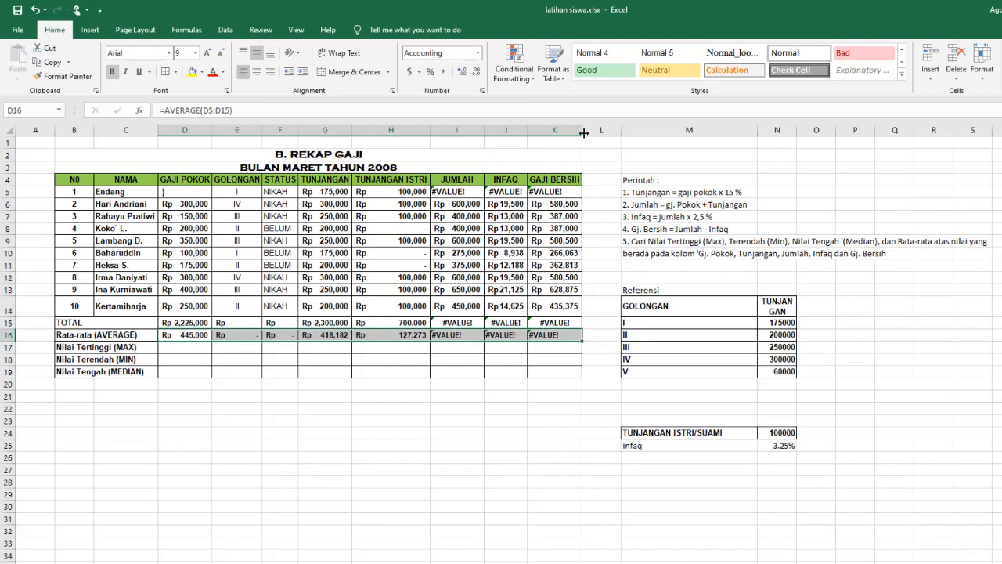
Step: Examine the TOTAL formula in I15 and the JUMLAH formula in I5, recopying the formula from I6 into I5
{"action": "double_click", "coordinate": [454, 322]}
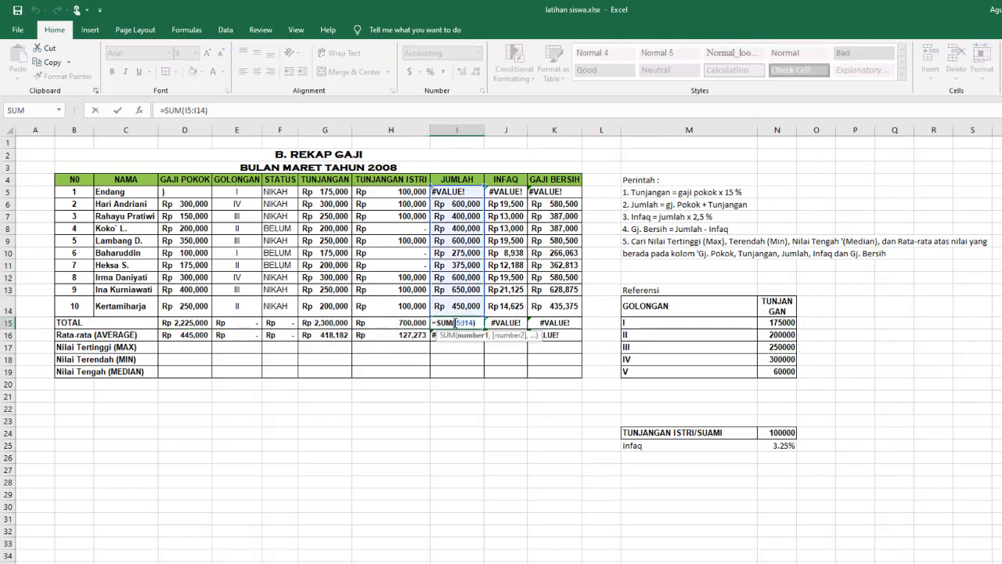
{"action": "key", "text": "Tab"}
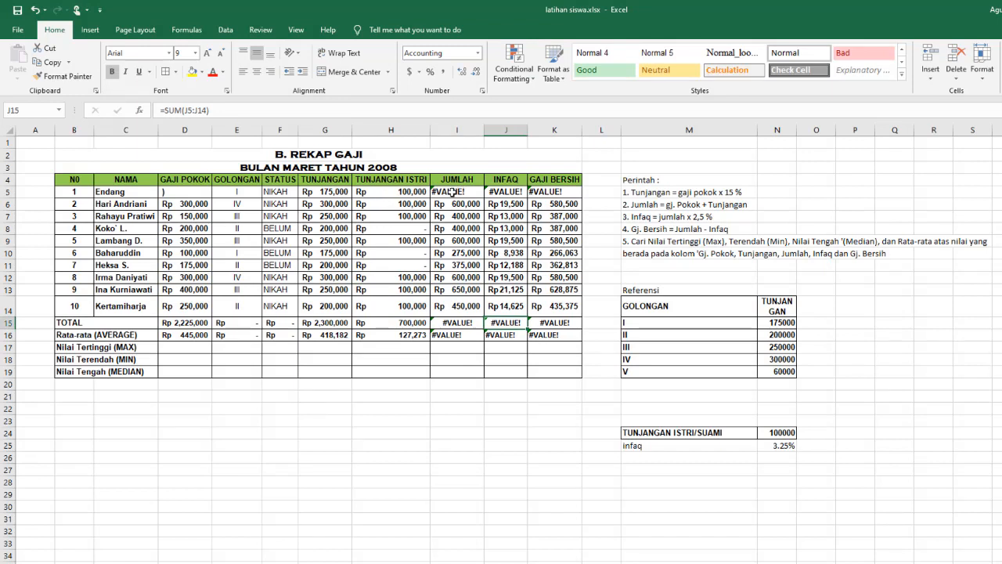
{"action": "left_click", "coordinate": [452, 191]}
{"action": "left_click", "coordinate": [472, 209]}
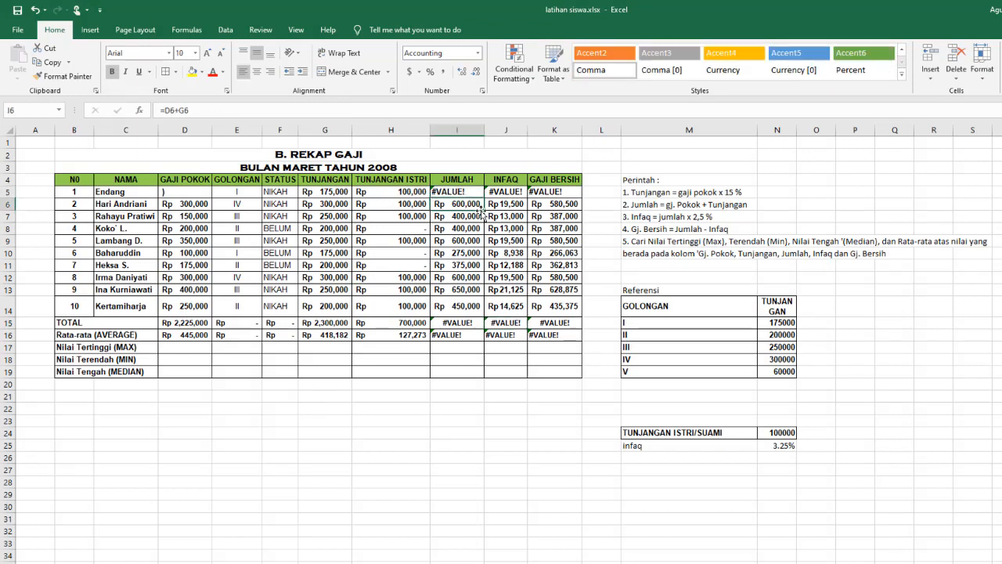
{"action": "left_click_drag", "start_coordinate": [485, 210], "coordinate": [479, 194]}
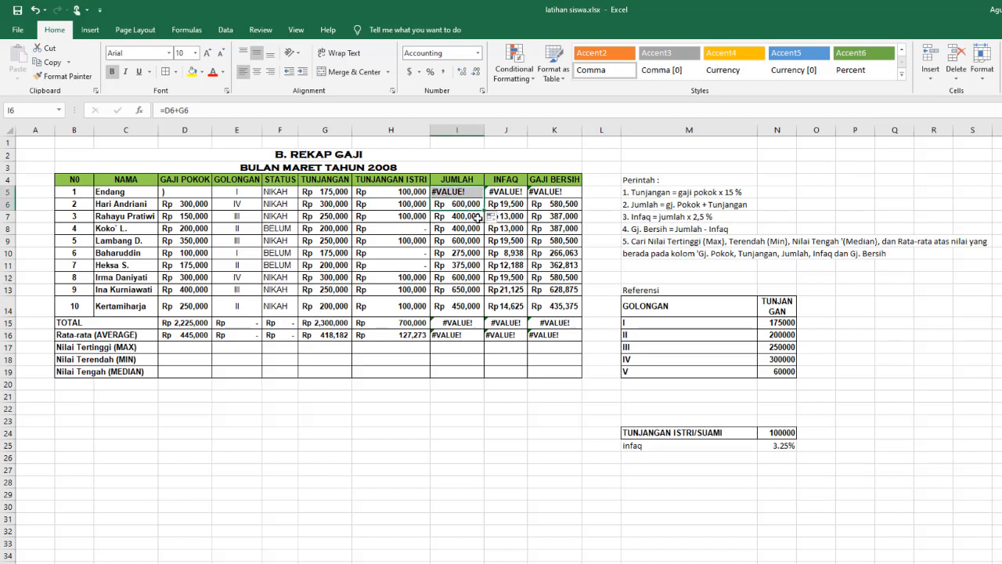
{"action": "double_click", "coordinate": [467, 192]}
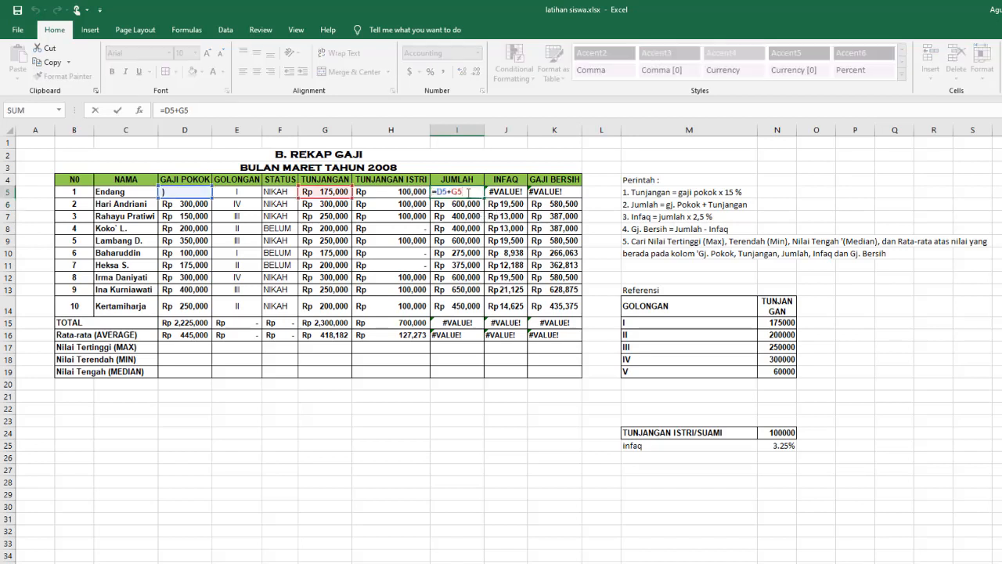
{"action": "key", "text": "Tab"}
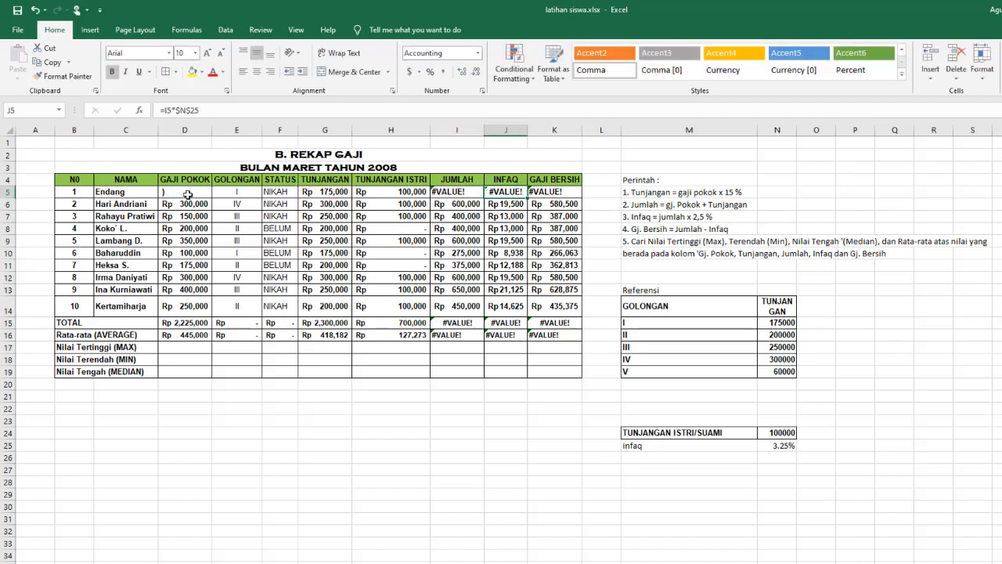
Step: Set the first employee's GAJI POKOK in D5 to 250,000 and widen the INFAQ column slightly
{"action": "left_click", "coordinate": [191, 195]}
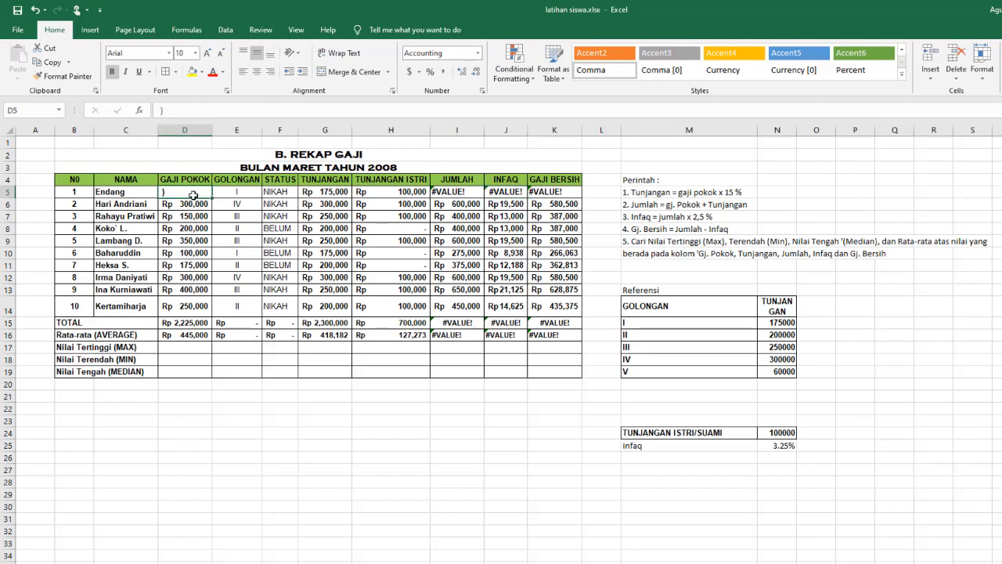
{"action": "type", "text": "2"}
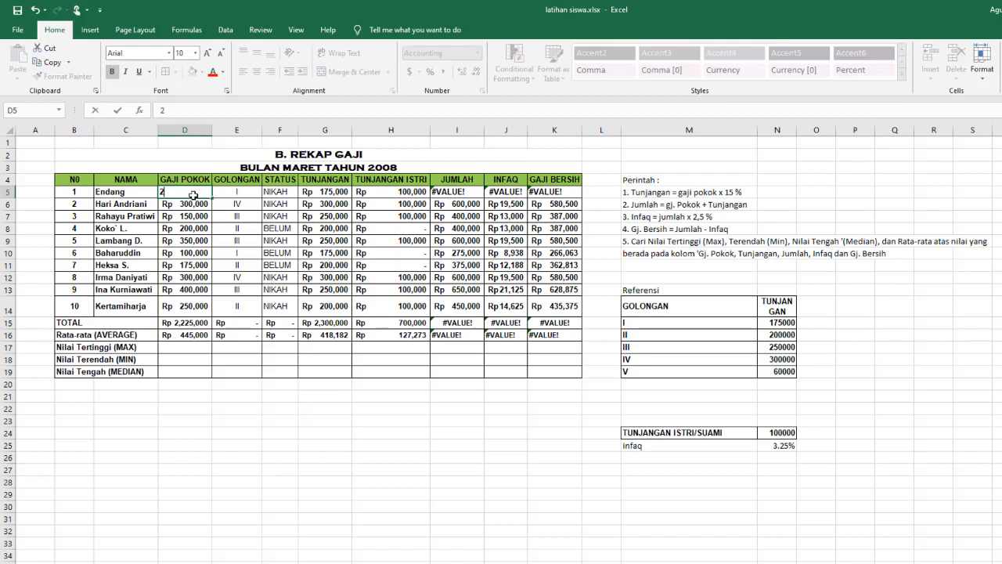
{"action": "type", "text": "50,000"}
{"action": "key", "text": "Tab"}
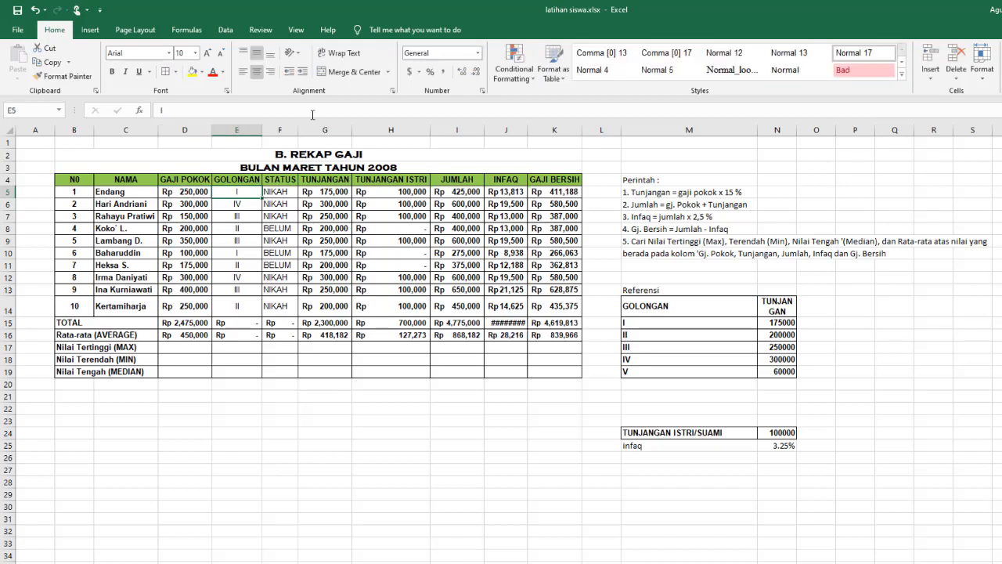
{"action": "left_click_drag", "start_coordinate": [528, 127], "coordinate": [530, 127]}
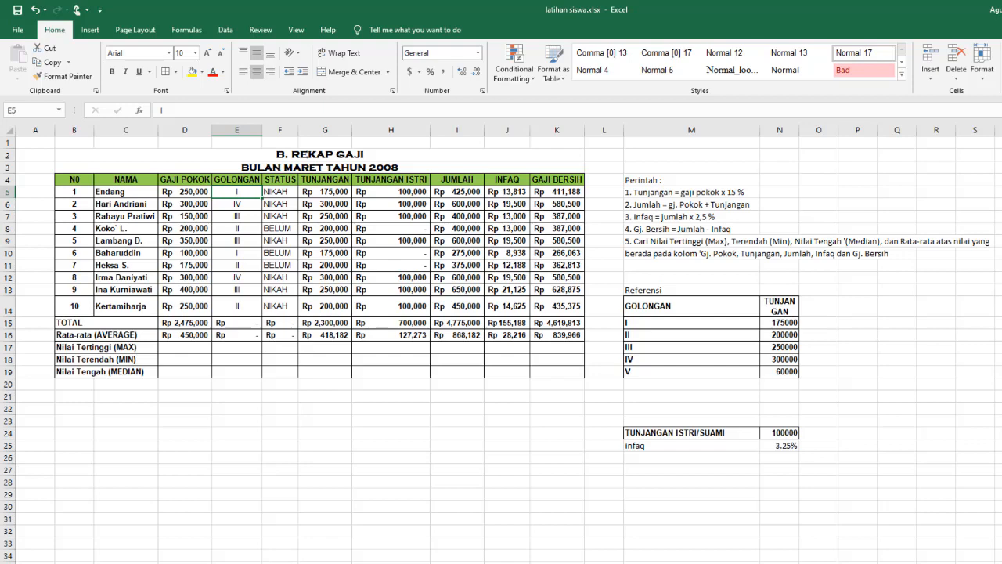
{"action": "left_click", "coordinate": [696, 563]}
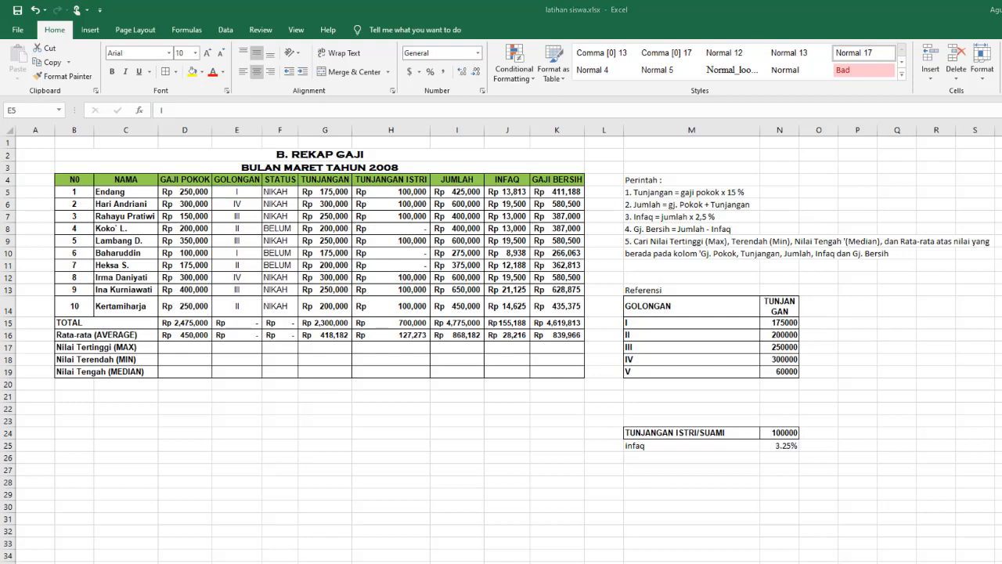